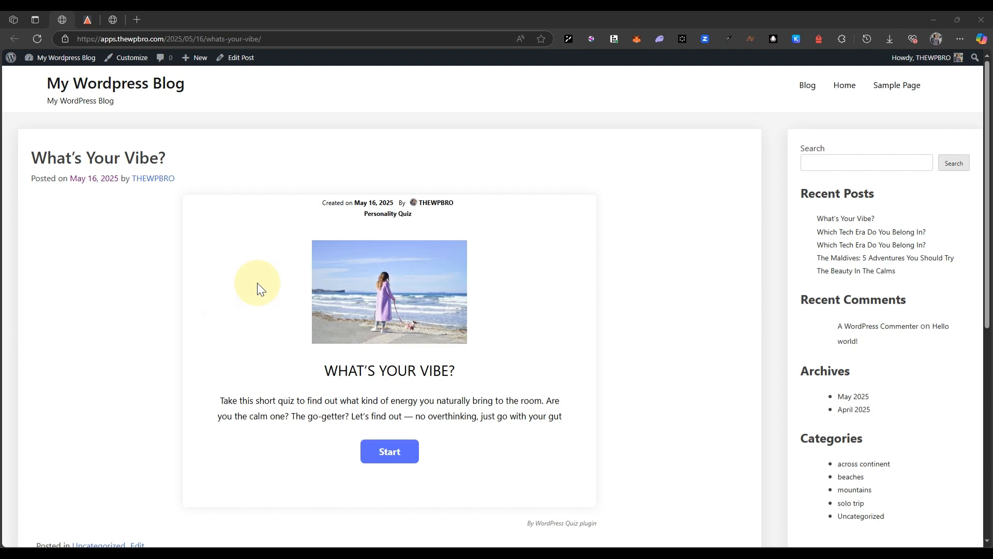
Read the title and description of the "What's Your Vibe?" quiz in the blog post and start the quiz
scroll(259, 373, down, 2)
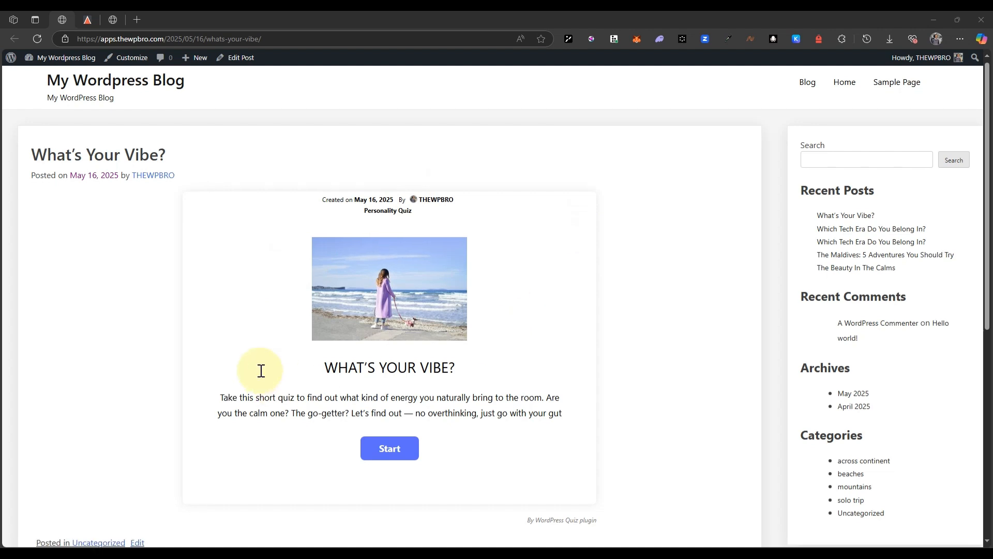
drag(315, 278, 456, 276)
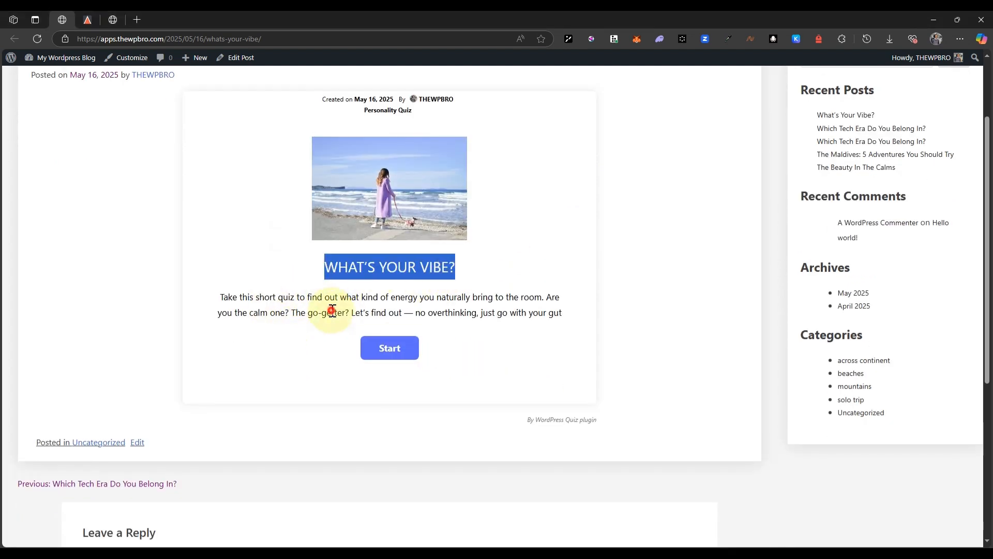
click(246, 311)
drag(221, 297, 450, 310)
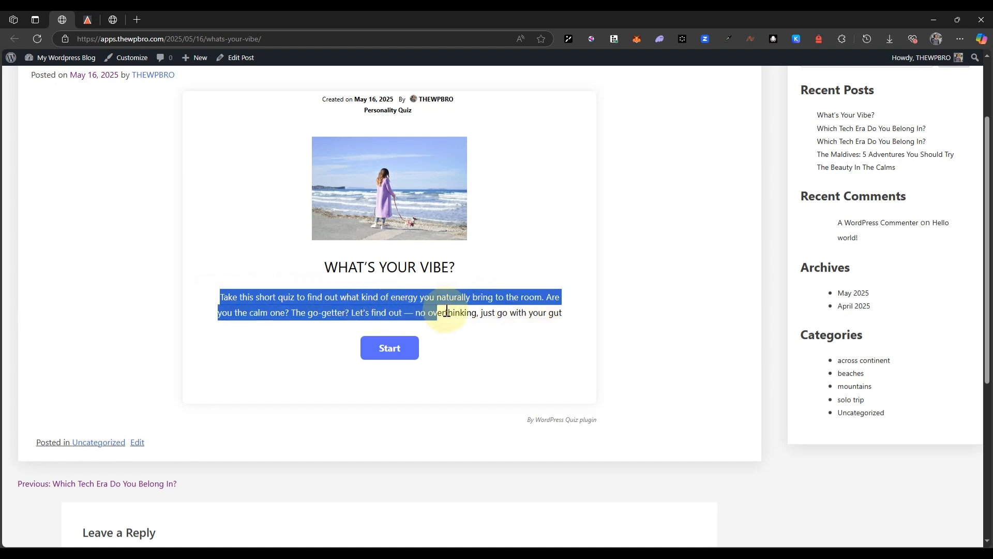
click(395, 308)
click(378, 349)
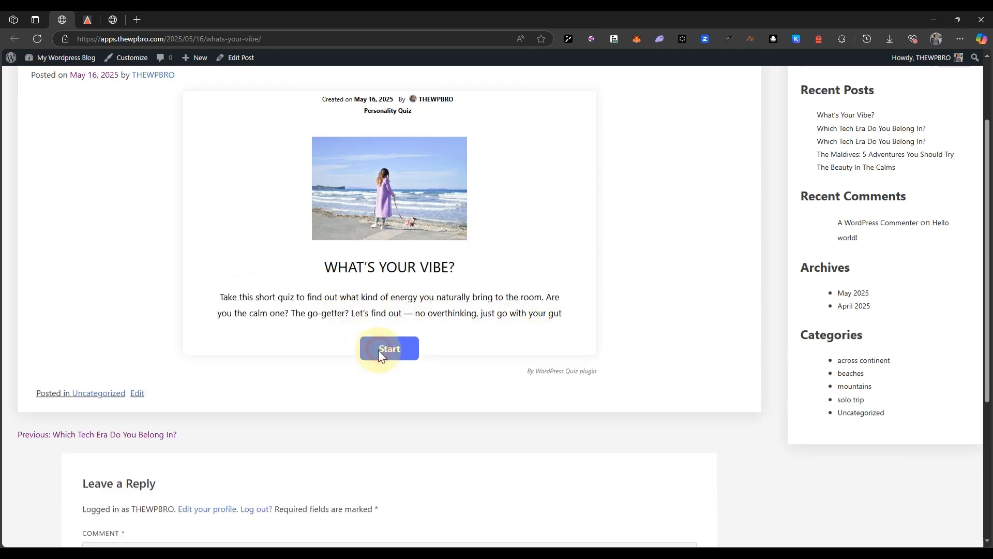
Answer the playlist question with "A mix of everything" and the drink question with "Just water, thanks", advancing after each
scroll(322, 398, up, 1)
drag(332, 191, 420, 192)
click(420, 199)
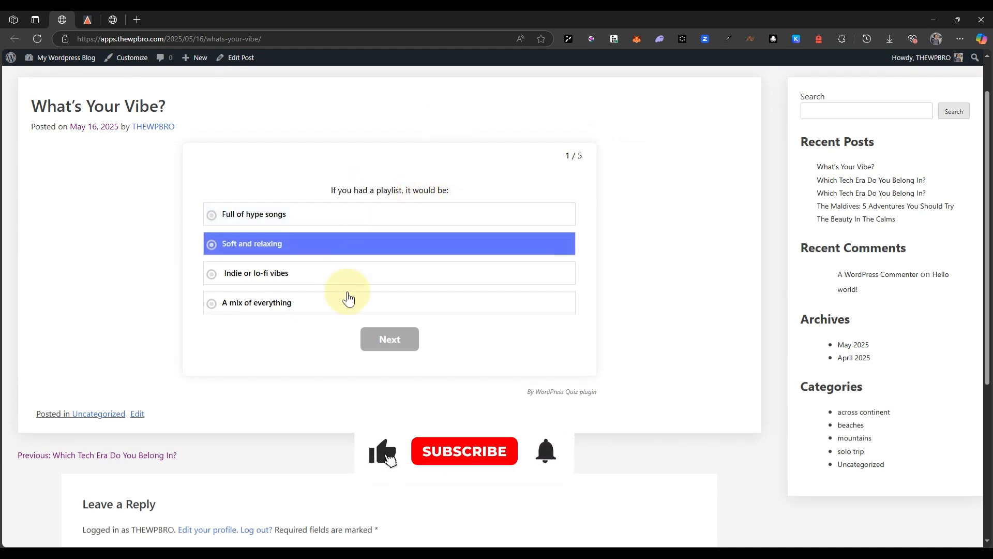
click(310, 308)
click(386, 345)
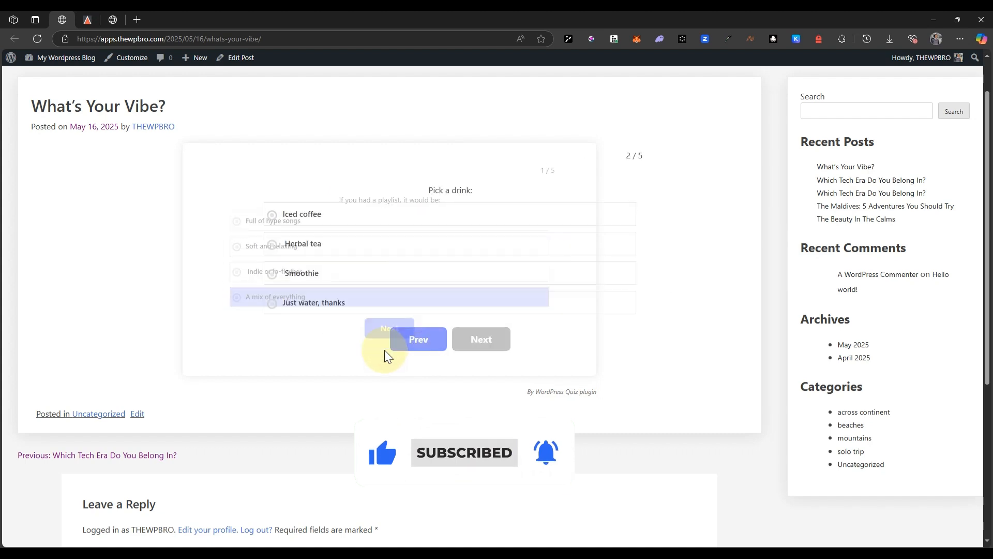
click(295, 310)
click(420, 341)
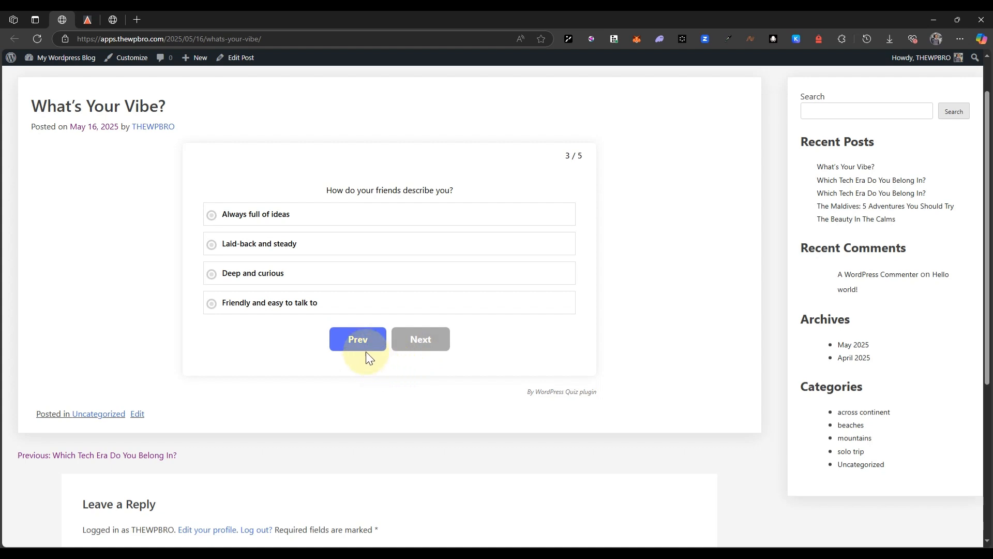
Answer the friends question with "Friendly and easy to talk to" and the style question with "Chill and low-key", advancing after each
click(344, 305)
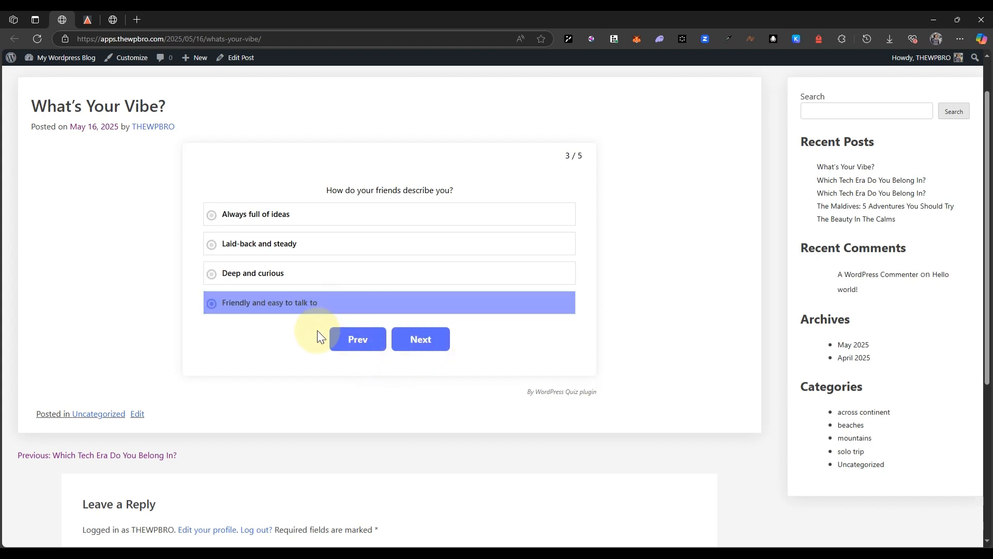
click(419, 339)
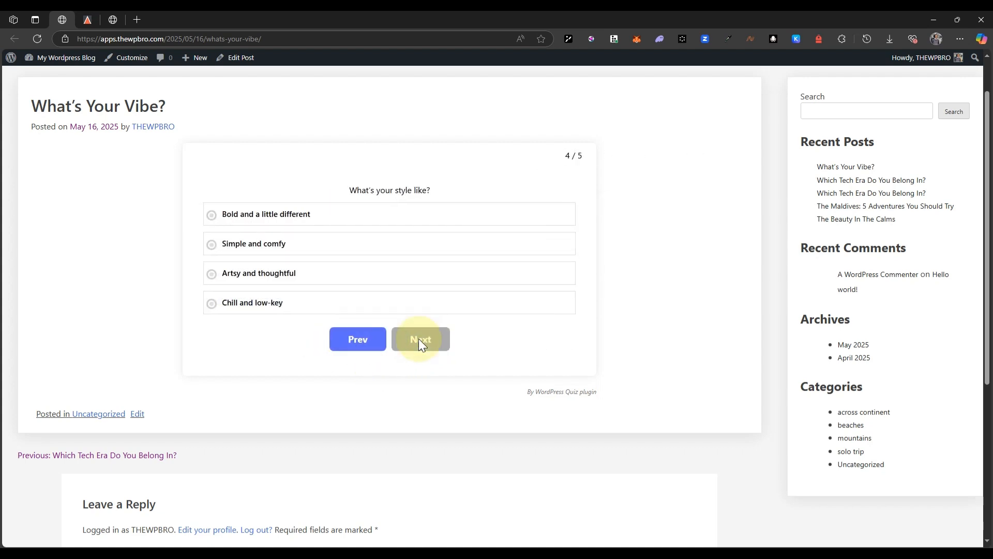
click(247, 308)
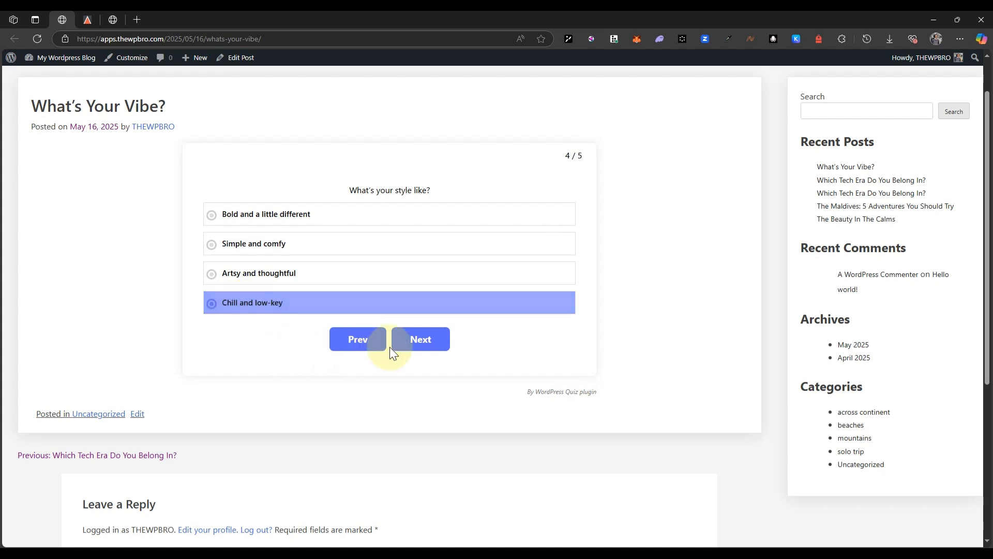
click(413, 340)
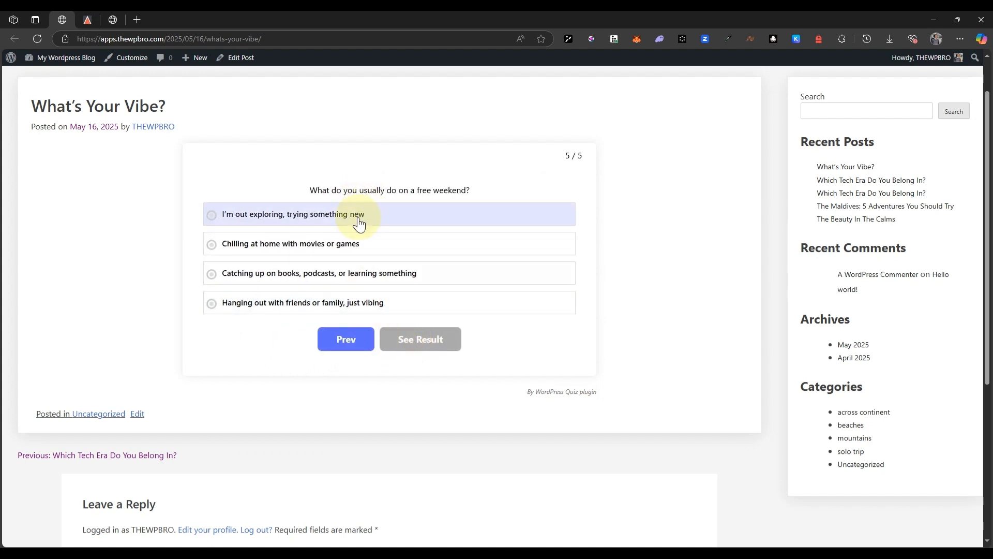
Answer the free weekend question with "Hanging out with friends or family, just vibing" and view the quiz result
click(326, 245)
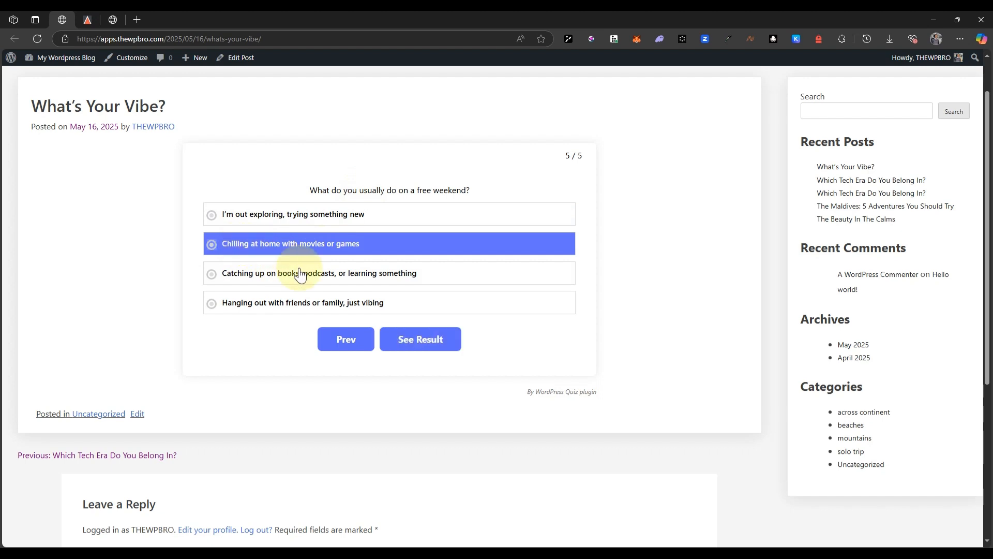
click(333, 303)
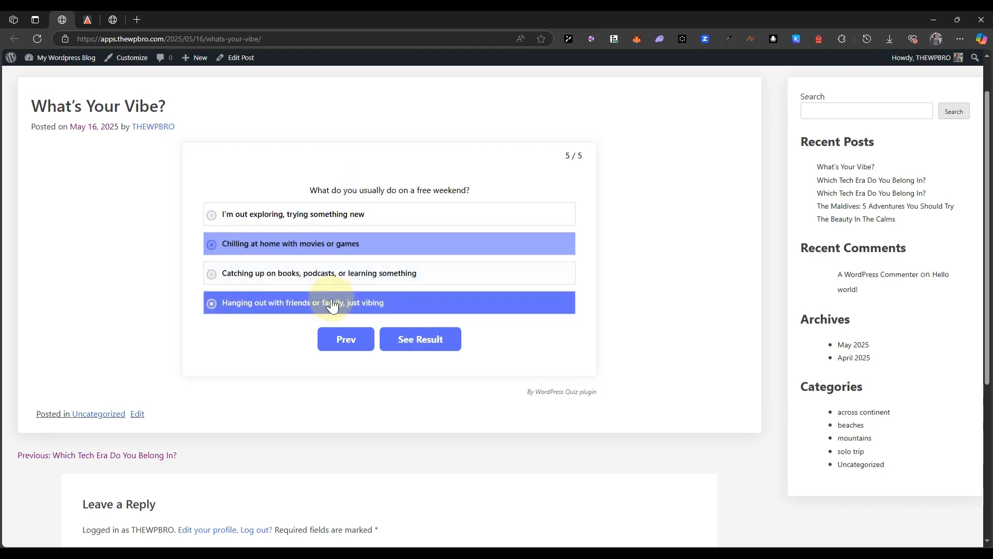
click(404, 340)
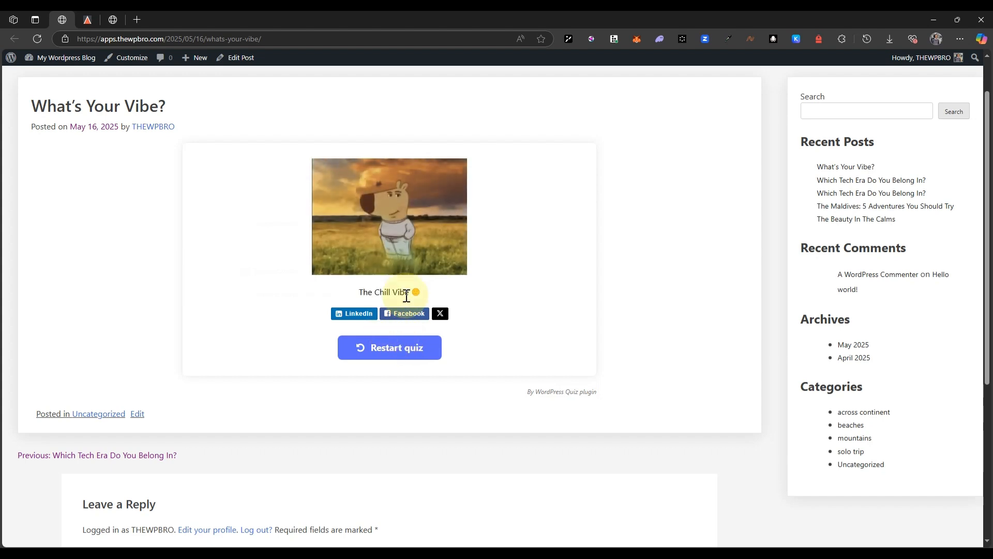
drag(360, 293, 436, 294)
click(465, 296)
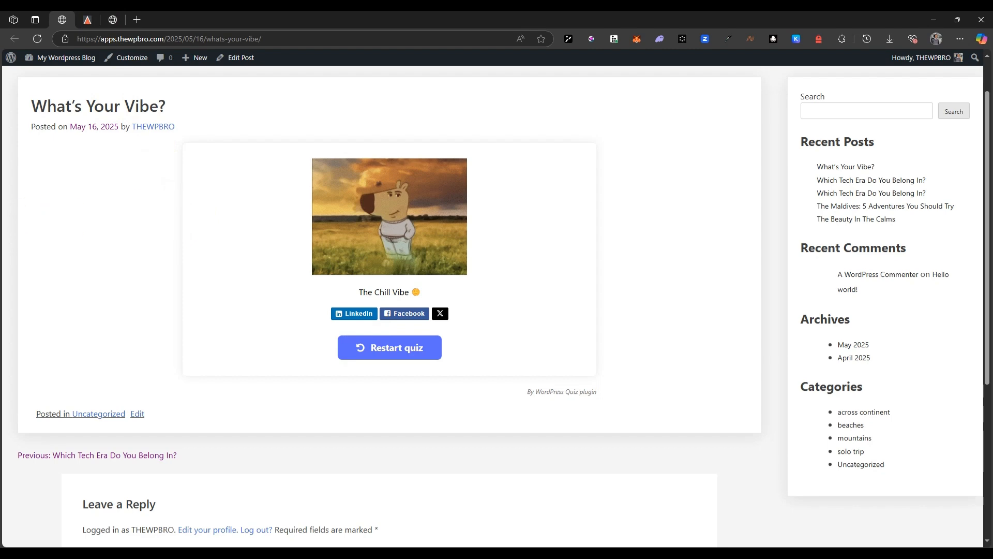
Switch to the Quiz Maker plugin page on ays-pro.com and look over the Business, Developer and Agency plans
click(94, 16)
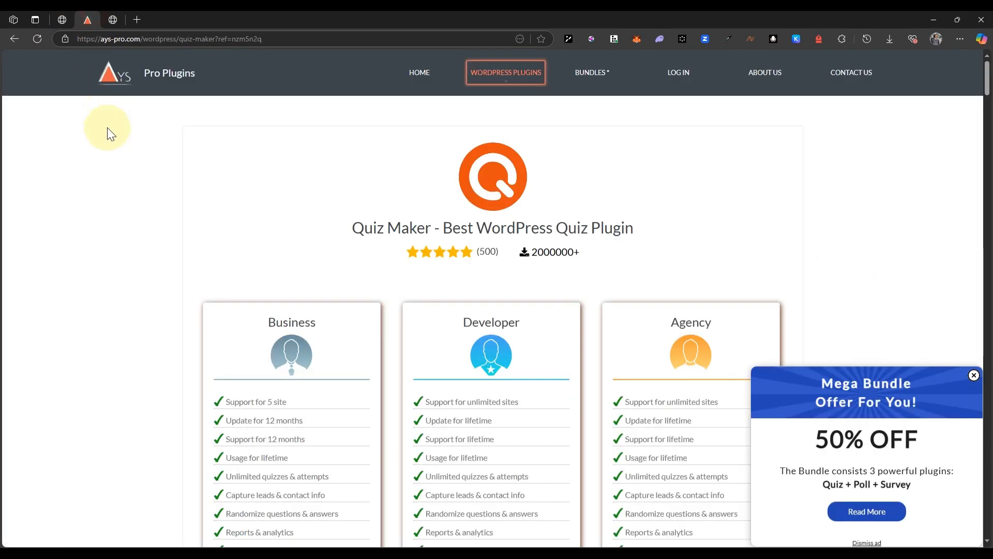
click(114, 207)
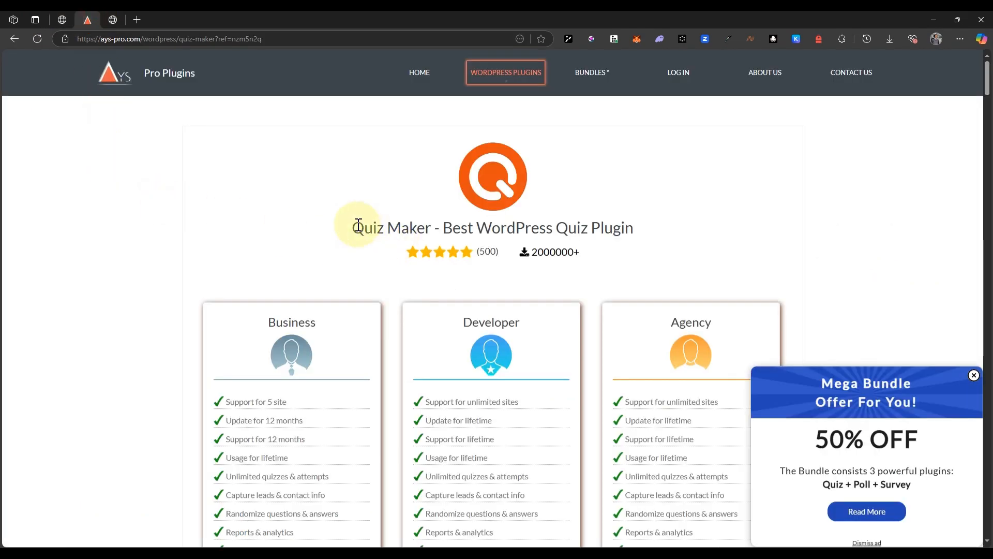
drag(358, 227, 429, 229)
click(362, 242)
scroll(355, 228, down, 4)
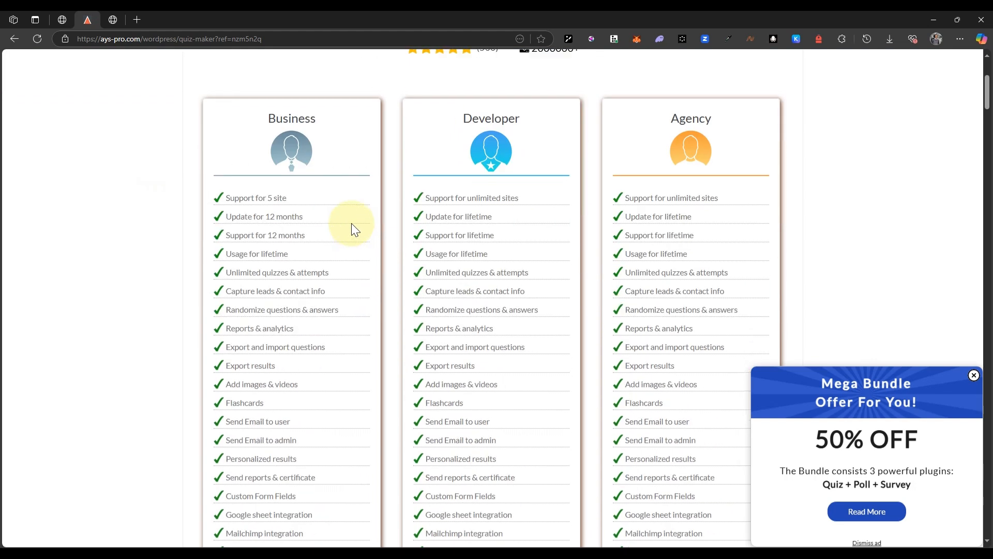
scroll(341, 224, up, 2)
double_click(271, 222)
click(493, 223)
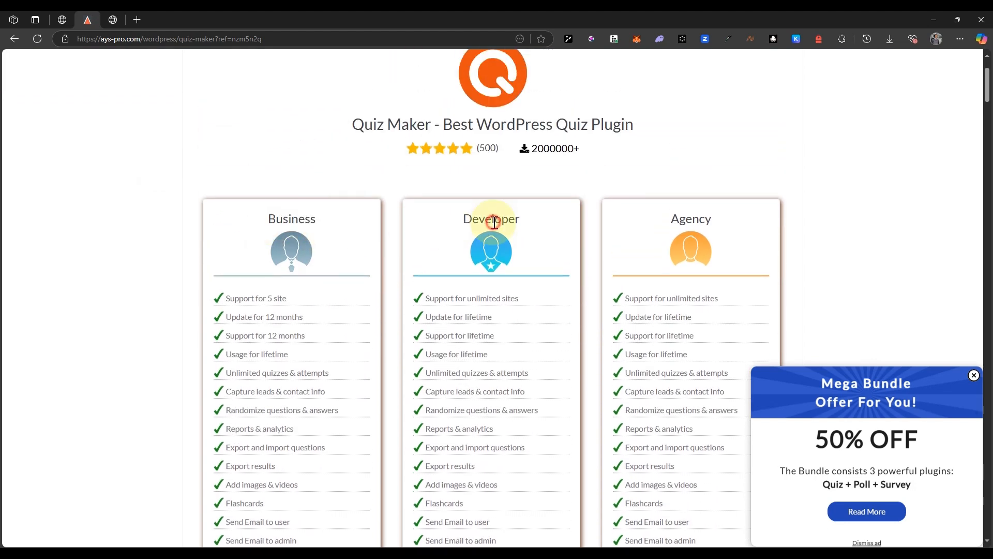
click(675, 222)
Compare the included and missing features in the Business, Developer and Agency plan lists
scroll(237, 317, down, 4)
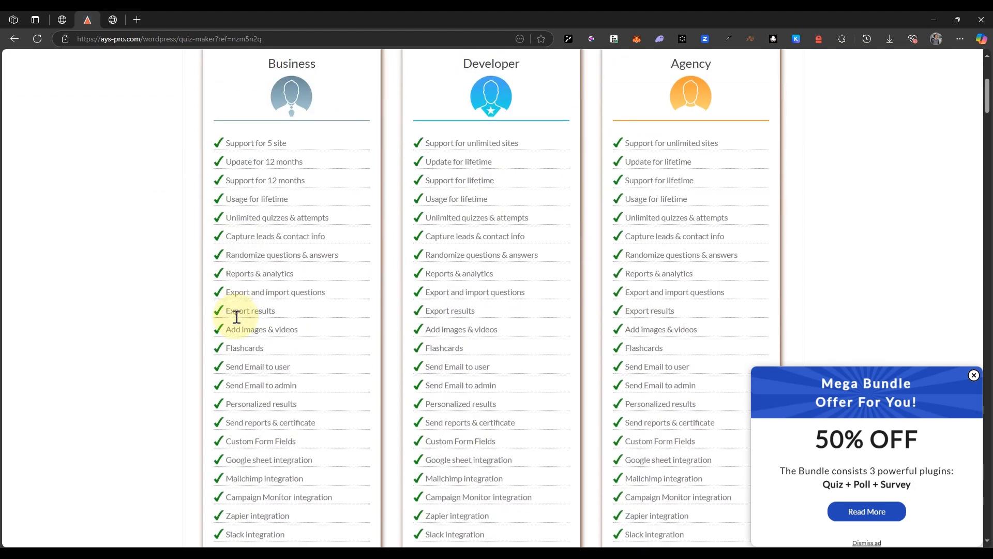
scroll(237, 316, down, 6)
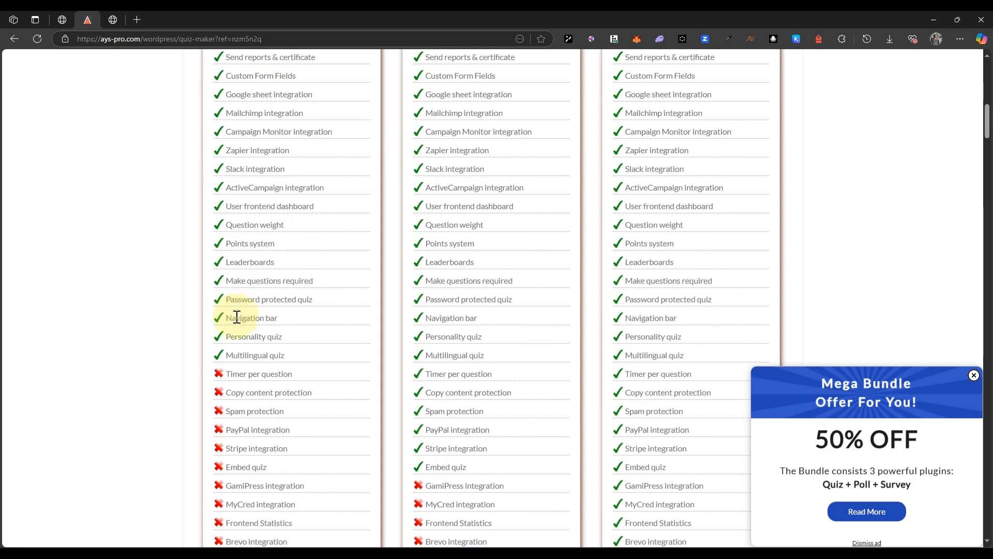
drag(230, 326, 258, 399)
scroll(230, 241, up, 13)
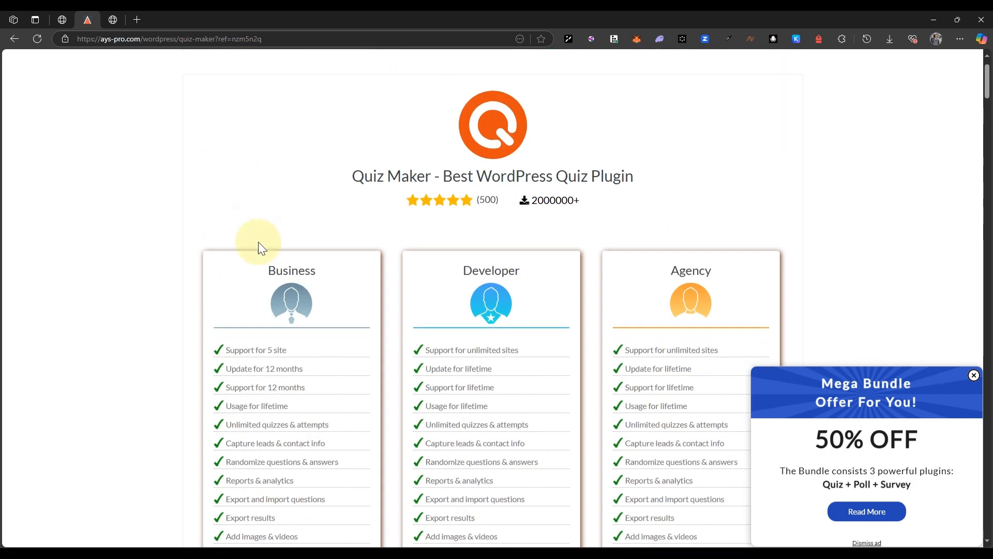
scroll(259, 246, down, 14)
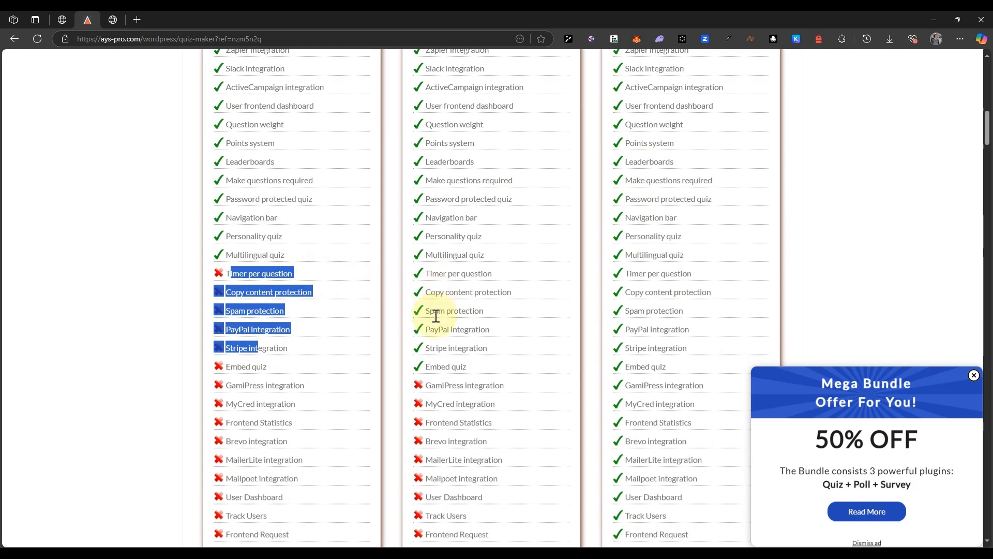
scroll(443, 202, up, 14)
scroll(448, 207, down, 5)
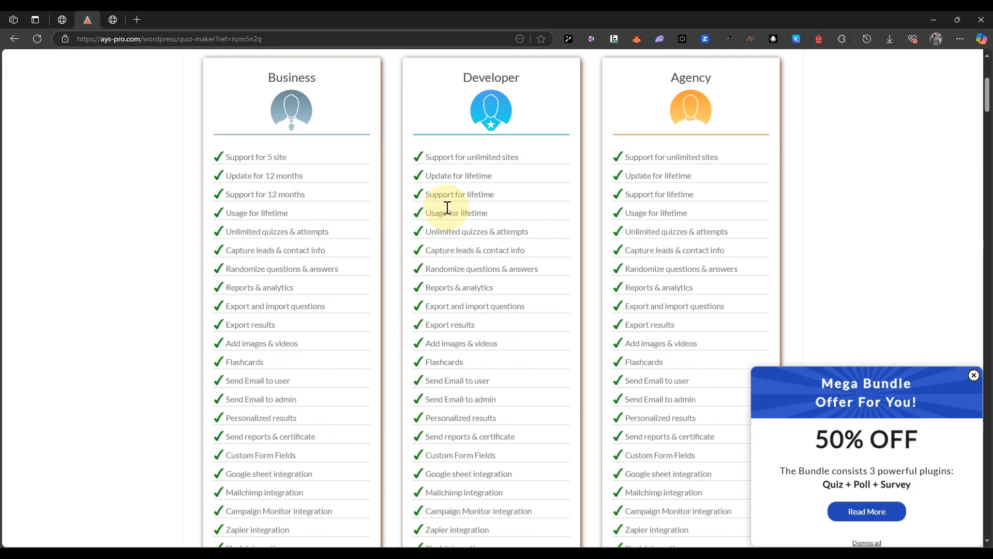
scroll(289, 317, down, 12)
click(296, 495)
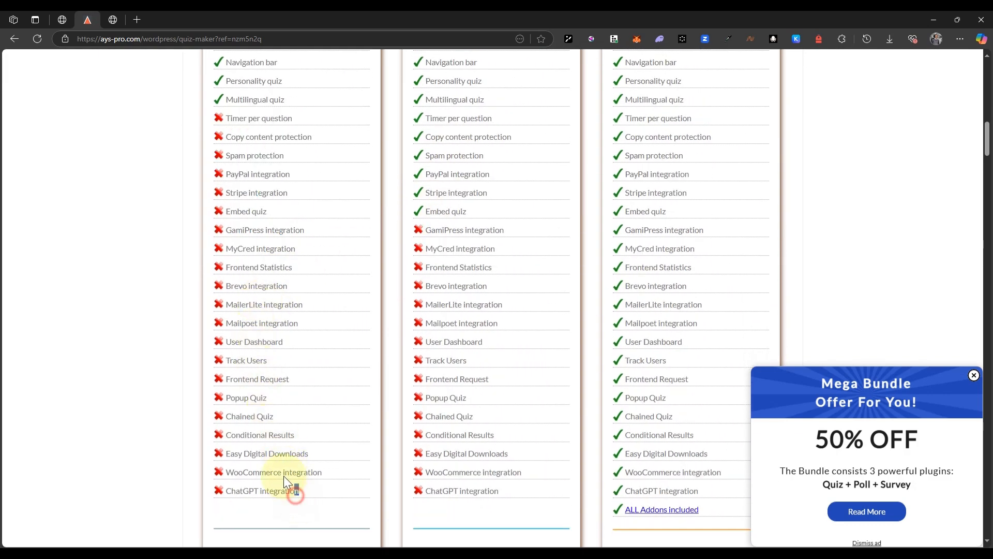
drag(283, 476, 261, 222)
click(454, 355)
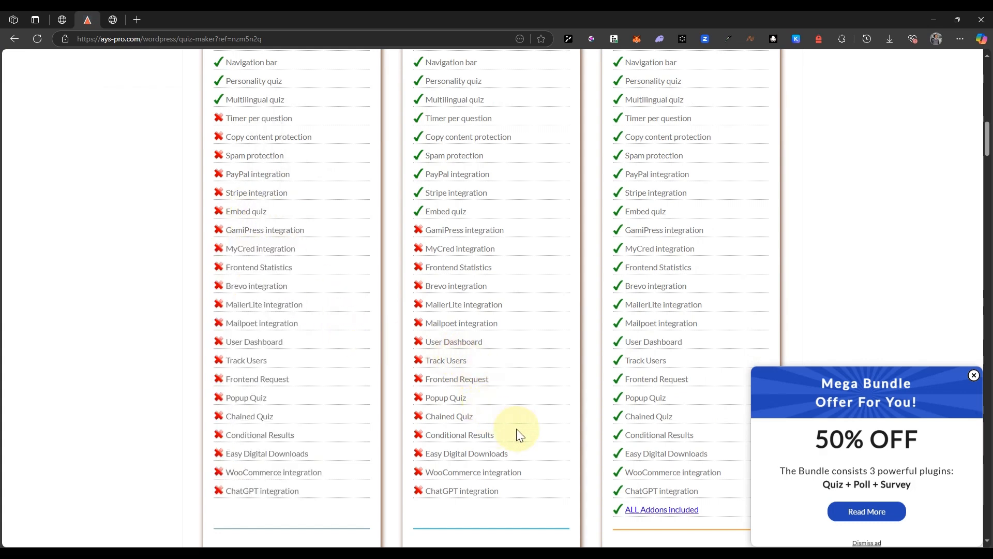
scroll(678, 312, up, 15)
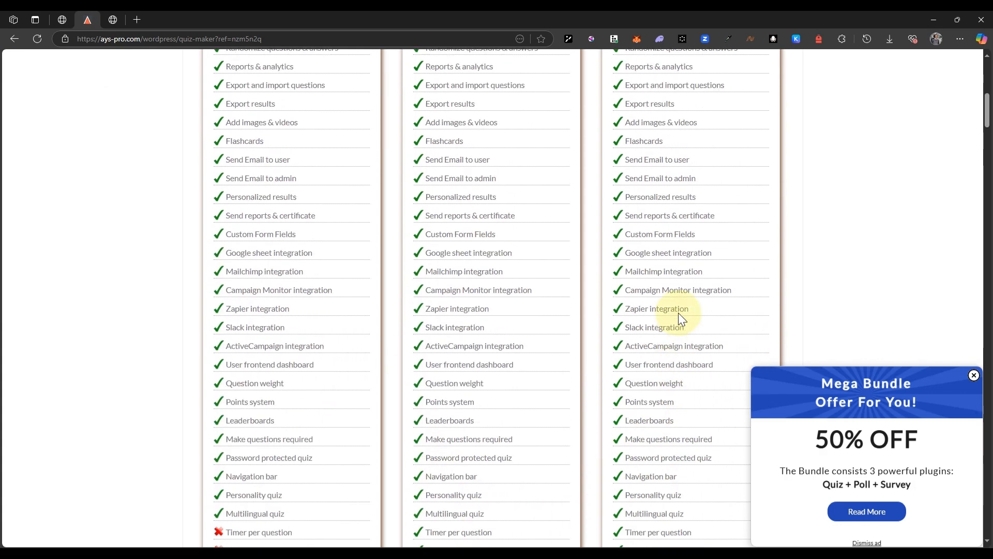
drag(669, 228, 720, 221)
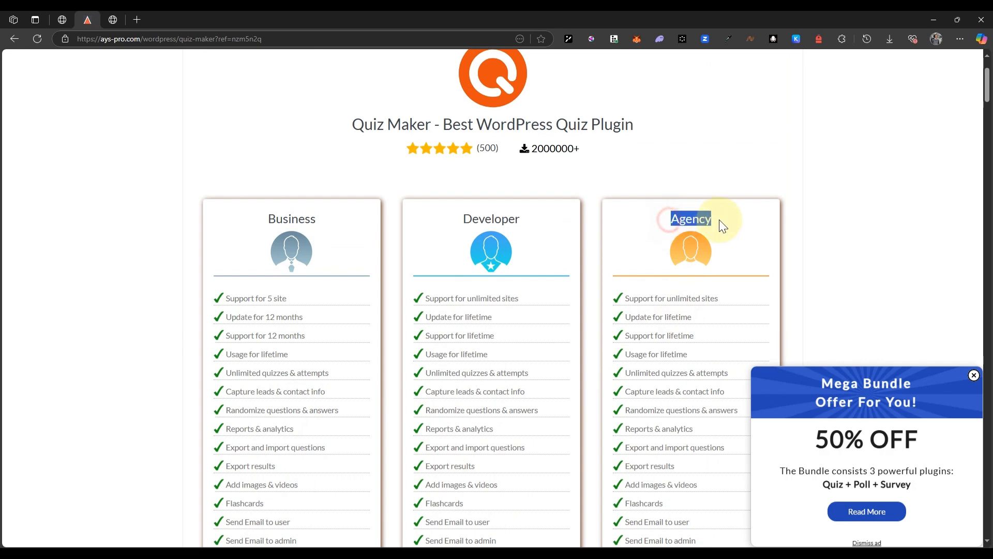
click(724, 228)
Check the sale prices of the Business, Developer and Agency plans below their feature lists
scroll(409, 319, down, 15)
scroll(405, 321, down, 6)
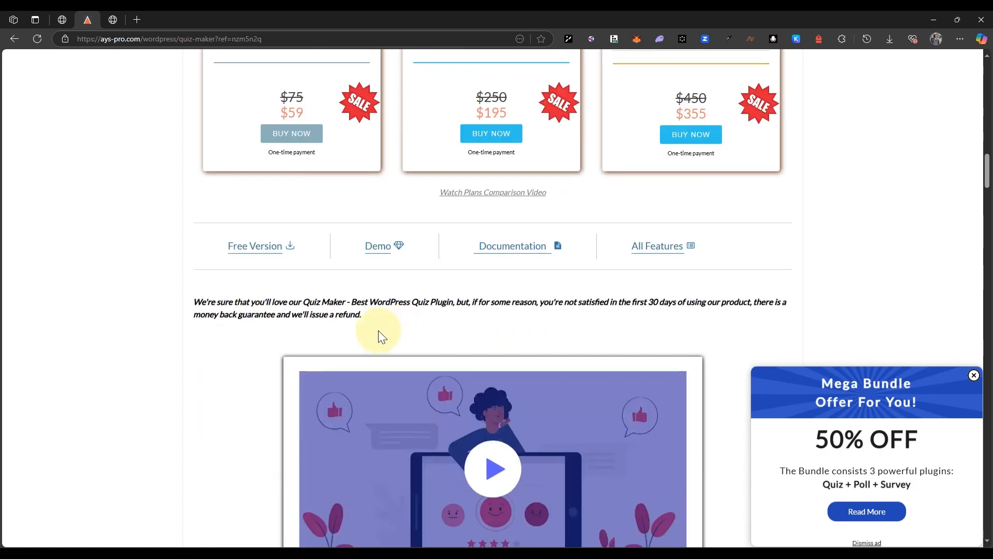
scroll(377, 332, up, 3)
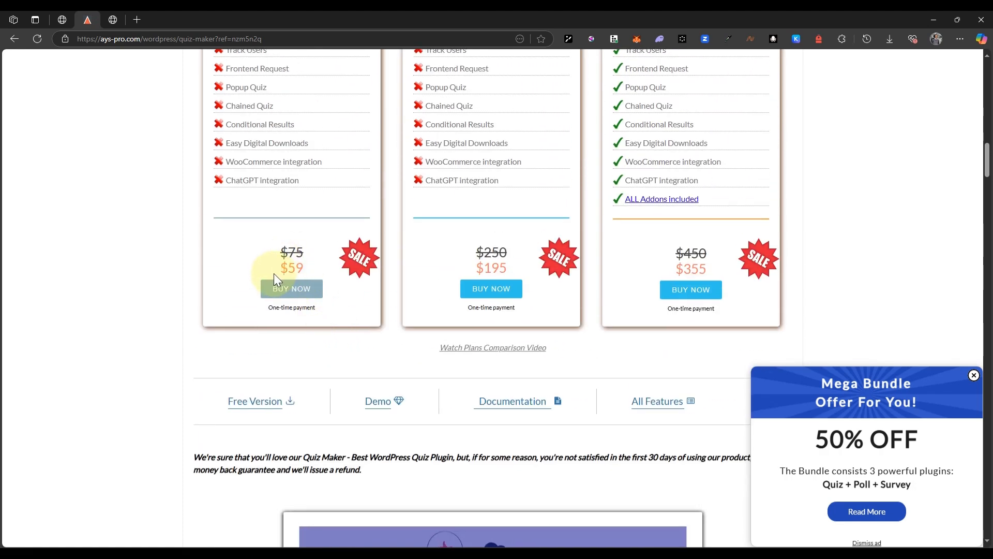
drag(284, 265, 318, 271)
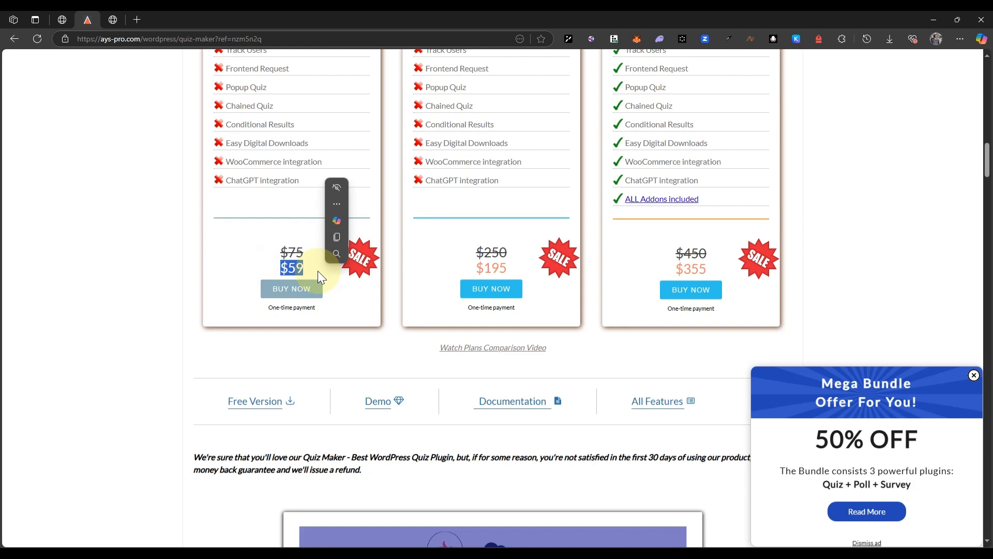
click(442, 246)
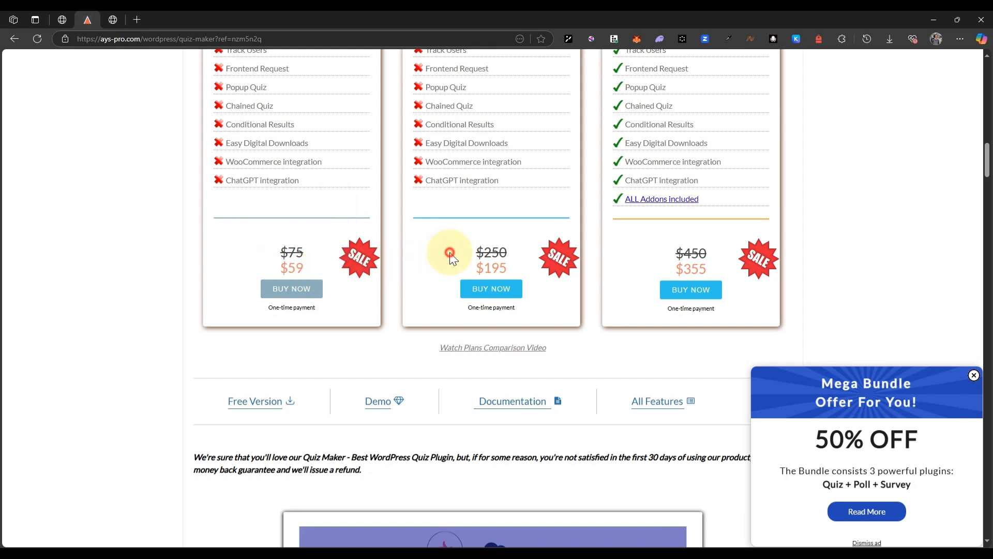
double_click(485, 266)
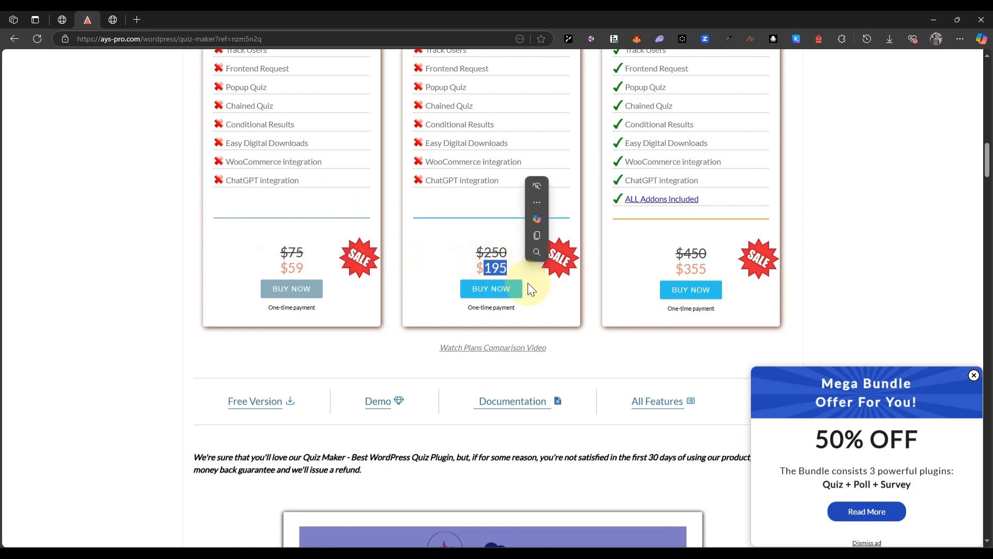
click(565, 328)
drag(669, 268, 725, 269)
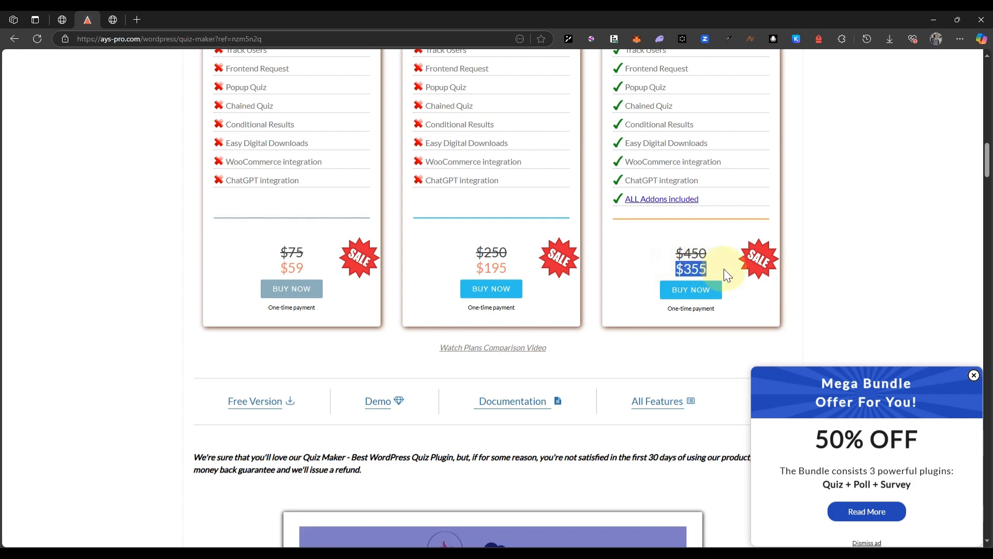
click(667, 257)
scroll(458, 382, up, 8)
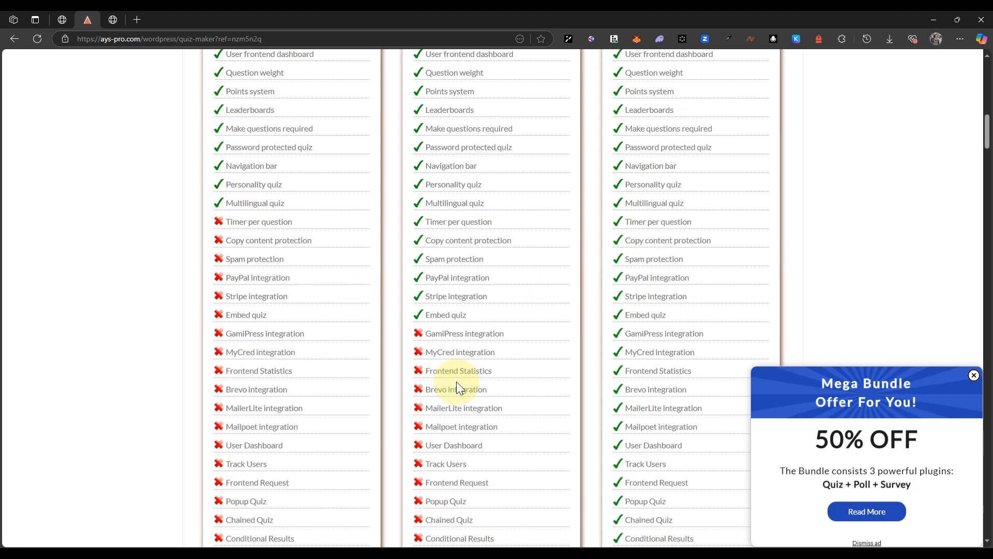
Examine the "Personality quiz" feature in the Business plan and recheck the feature lists of all three plans
drag(287, 186, 226, 191)
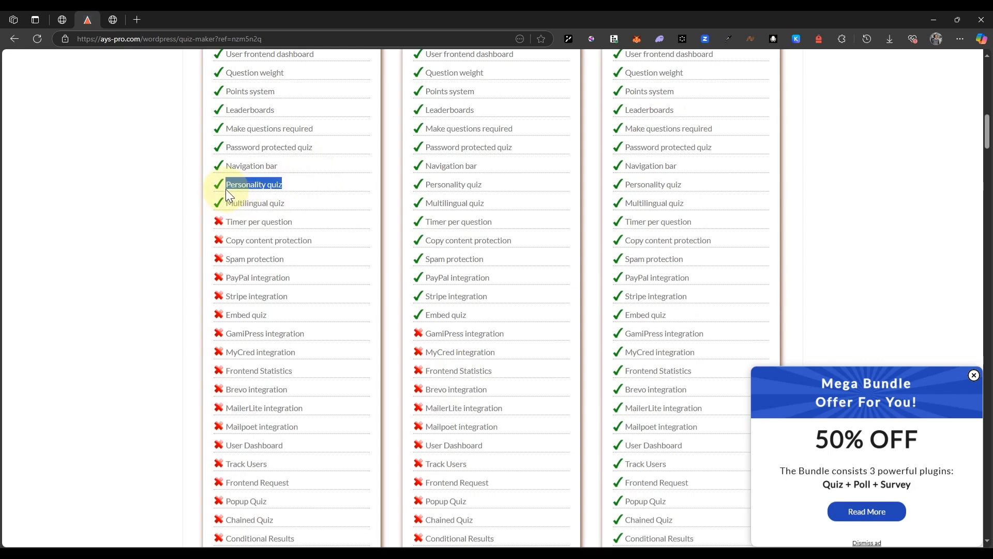
scroll(266, 251, up, 14)
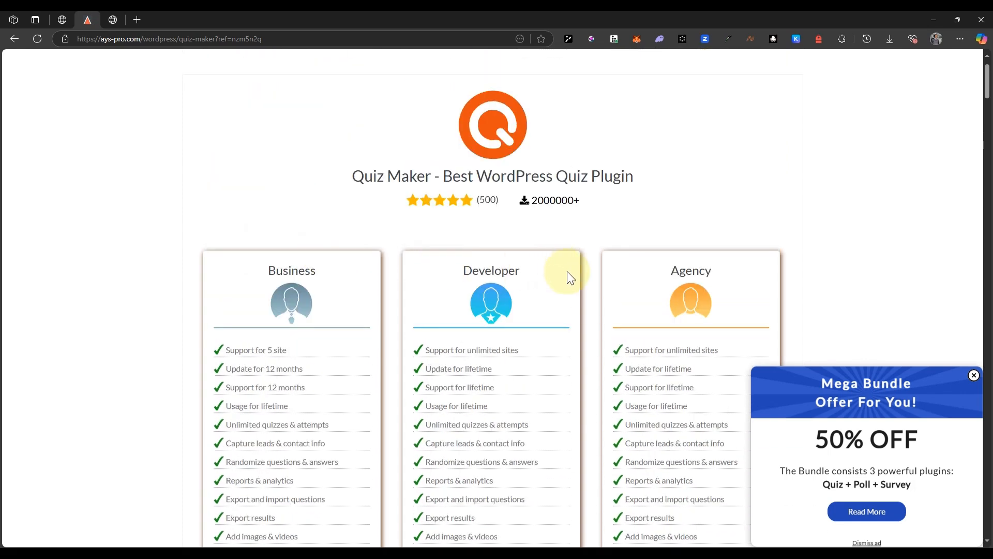
scroll(567, 271, down, 12)
scroll(306, 293, up, 6)
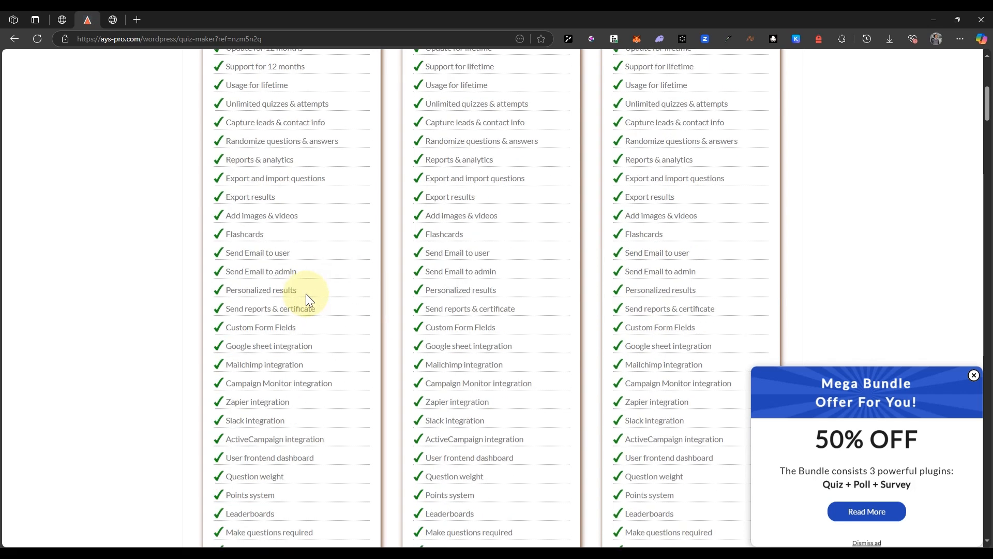
scroll(306, 294, up, 7)
scroll(306, 293, down, 1)
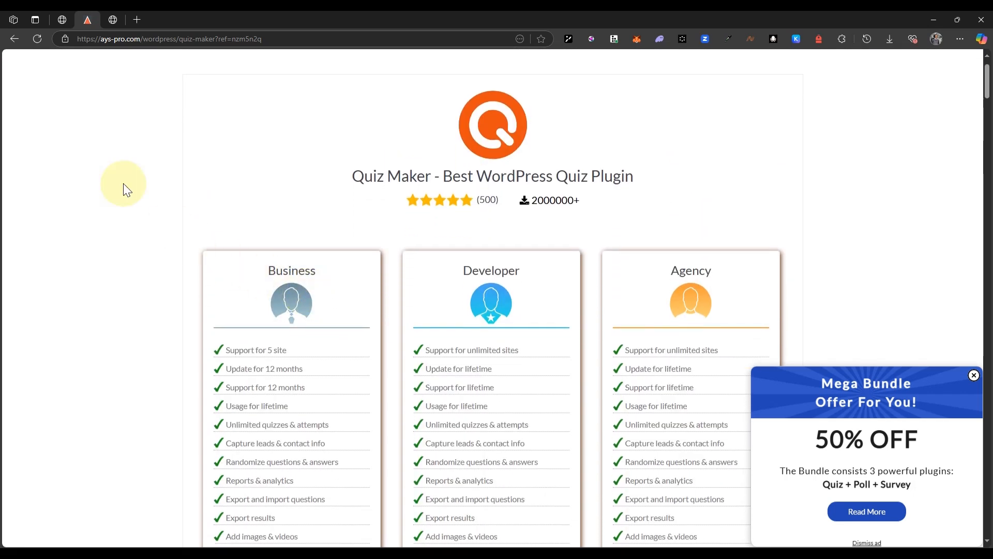
click(110, 19)
click(89, 19)
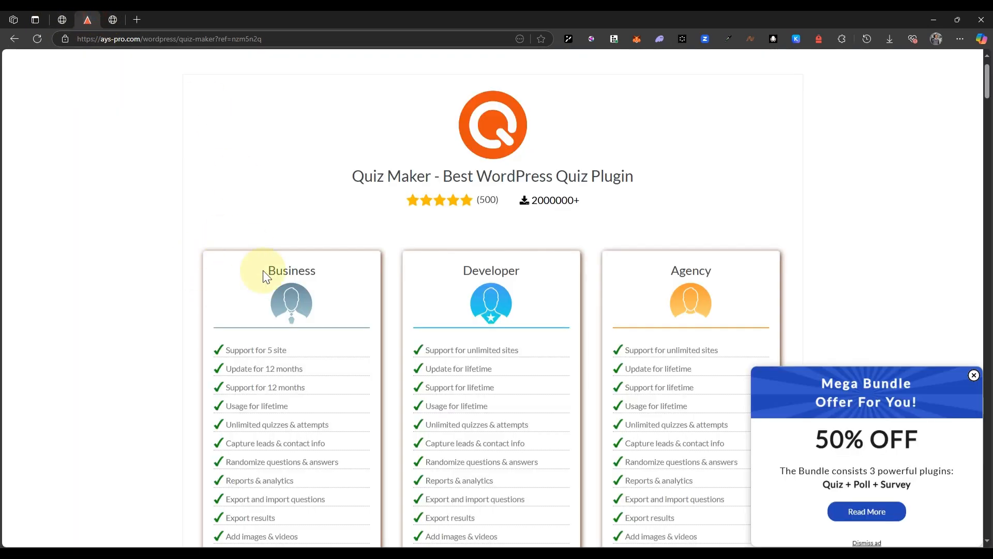
Start buying the Business plan and review its sign-up form down to the payment methods, coupon and checkout
scroll(265, 275, down, 15)
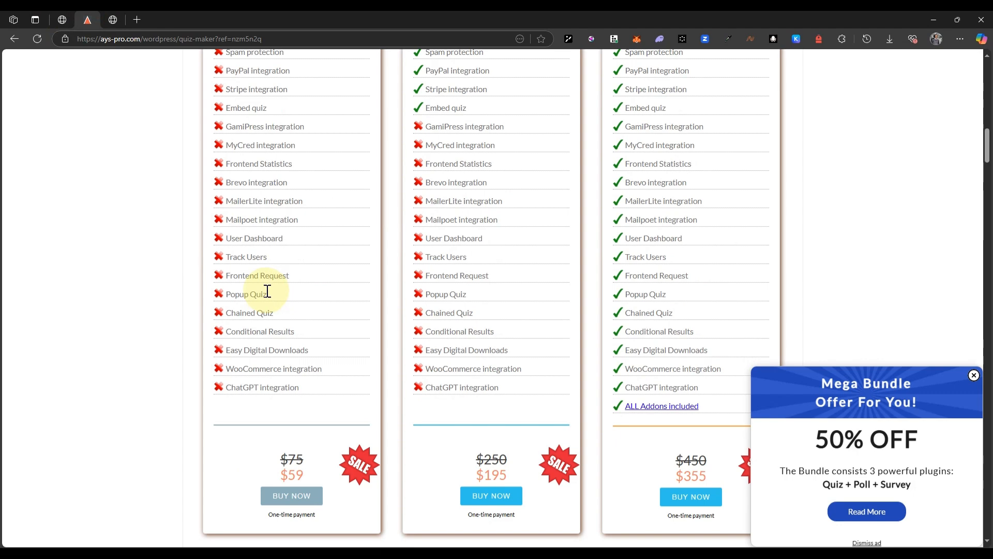
scroll(267, 291, down, 4)
click(288, 293)
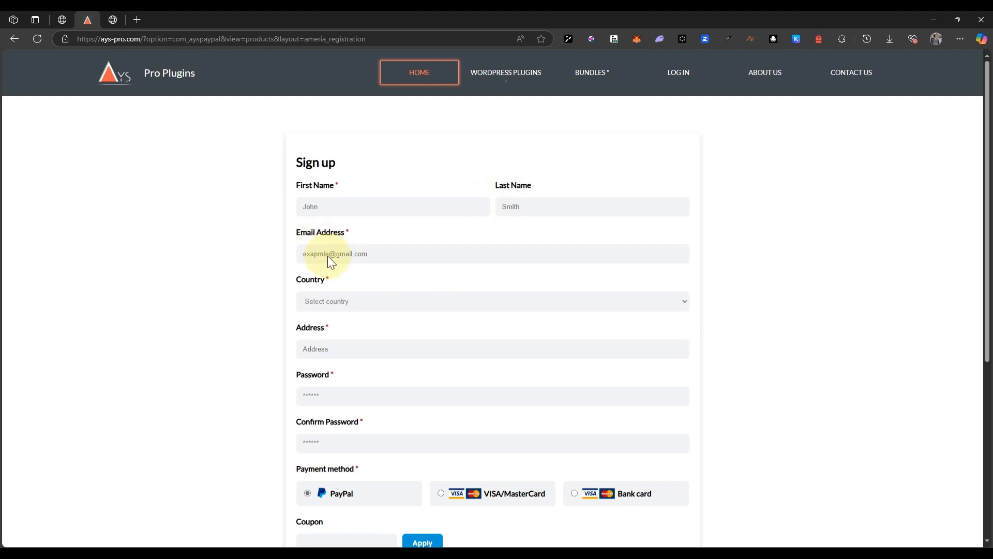
scroll(313, 303, down, 2)
scroll(355, 336, down, 4)
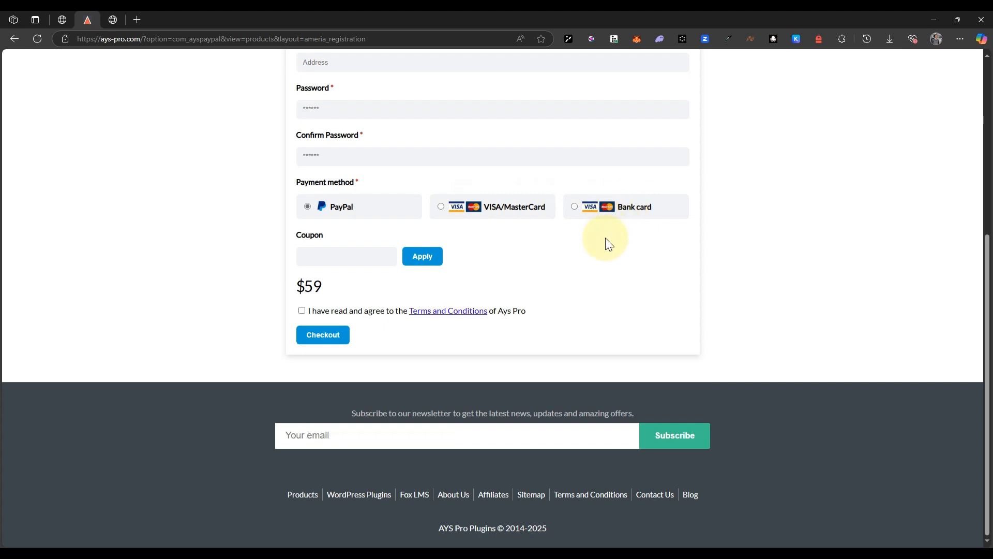
click(319, 348)
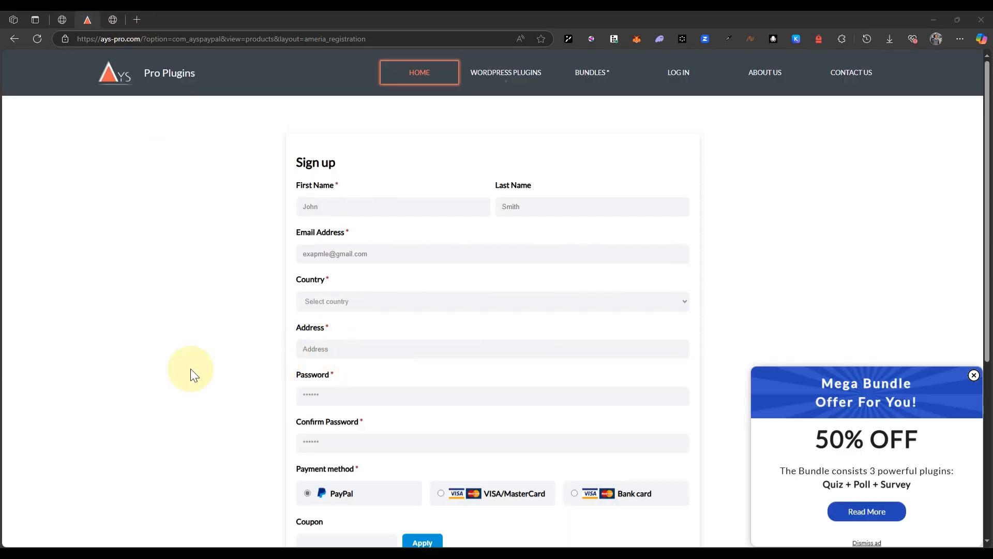
Switch to the WordPress dashboard and install the Quiz Maker plugin by uploading quiz-maker-8.8.2.zip from Downloads
click(112, 19)
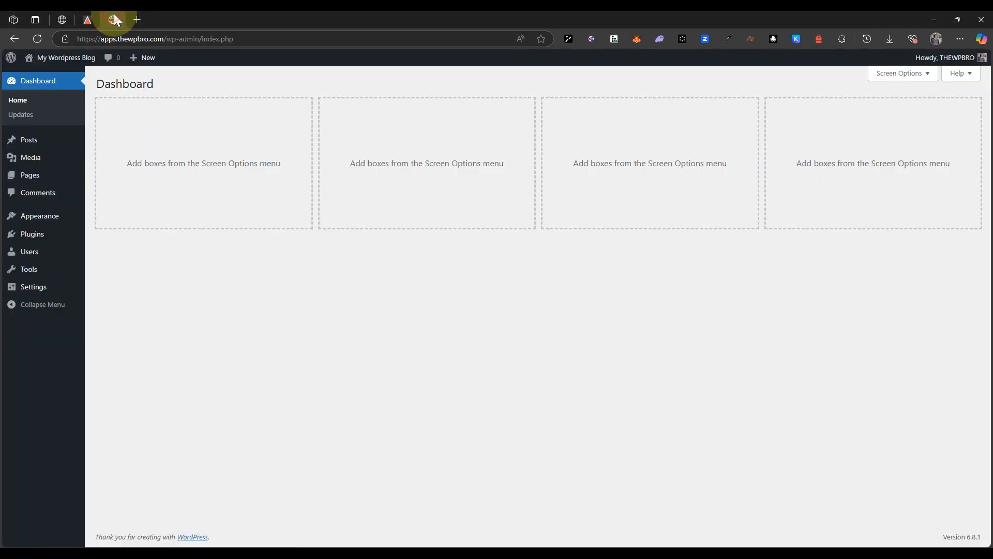
mouse_move(47, 239)
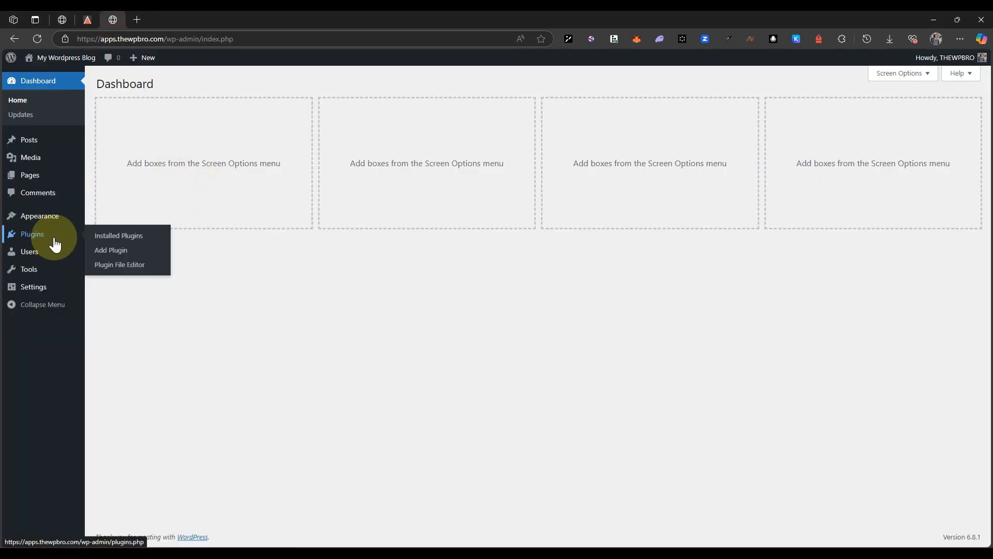
click(101, 252)
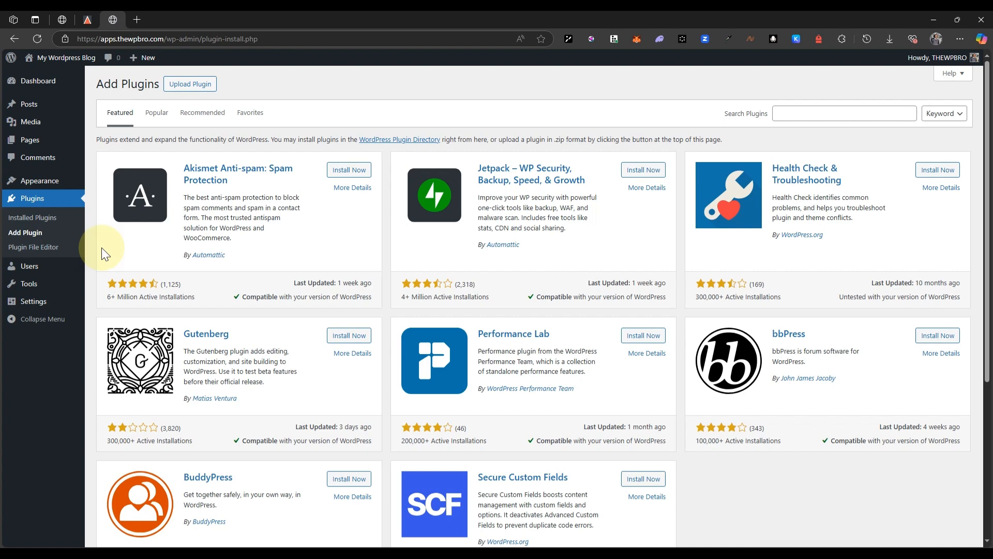
click(187, 88)
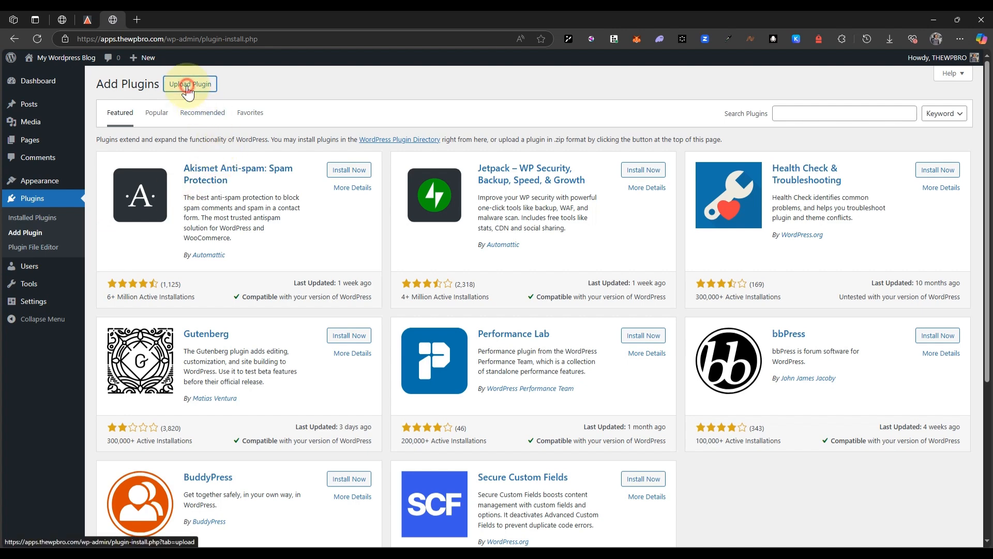
click(466, 178)
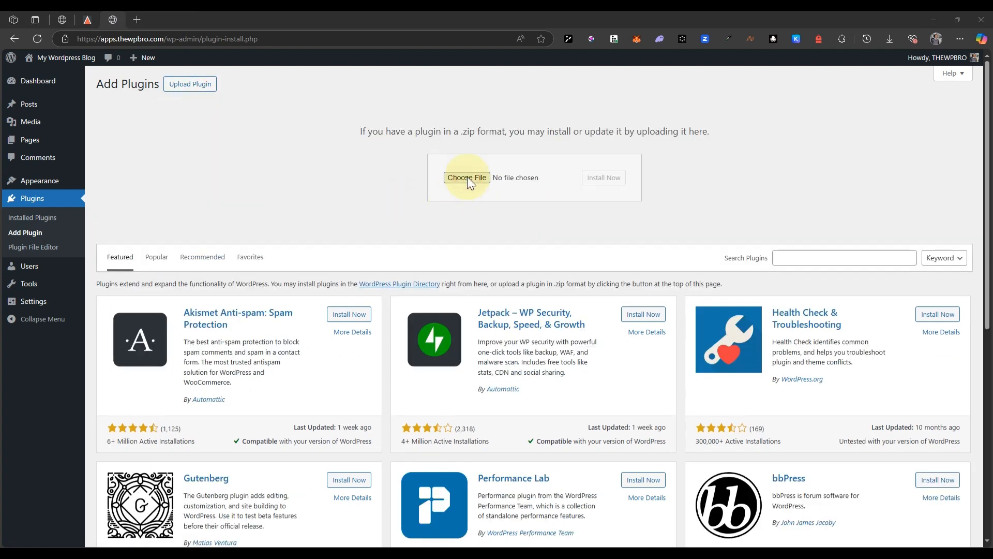
click(121, 93)
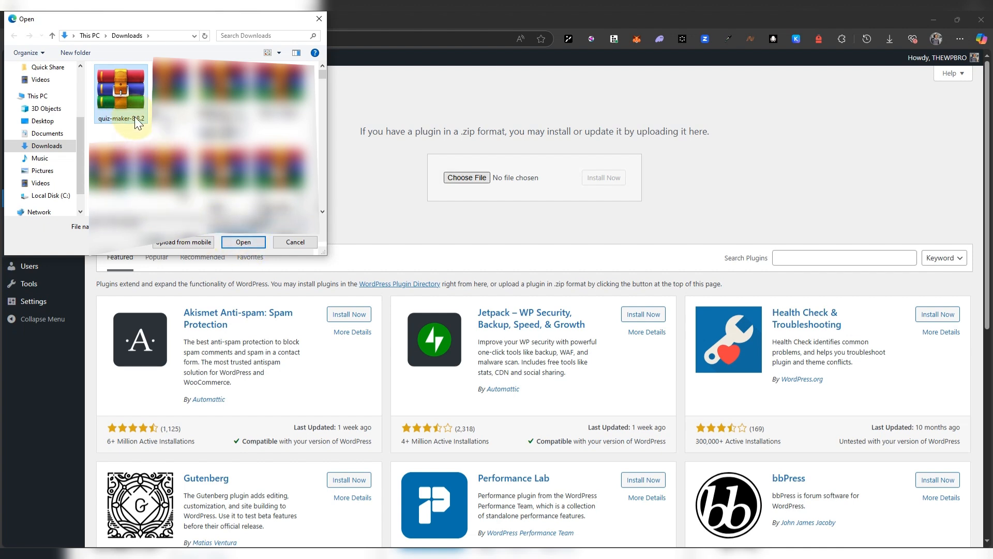
click(243, 244)
click(598, 181)
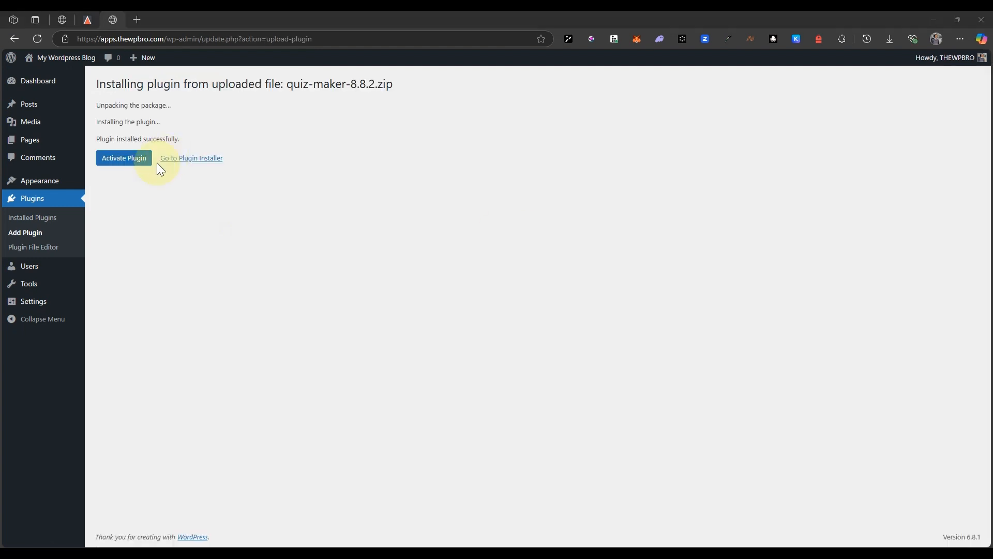
Activate the newly installed Quiz Maker plugin
drag(117, 138, 168, 139)
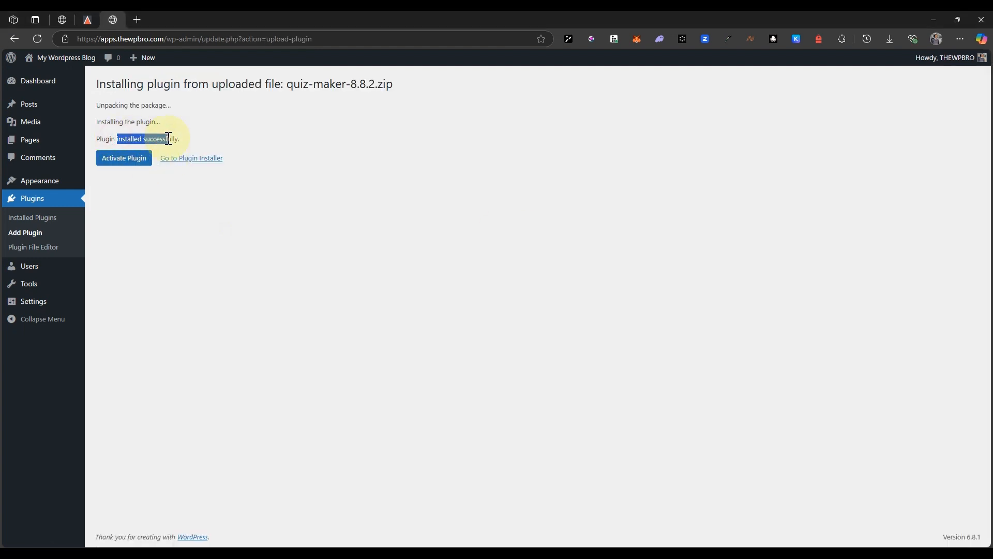
click(199, 223)
click(120, 162)
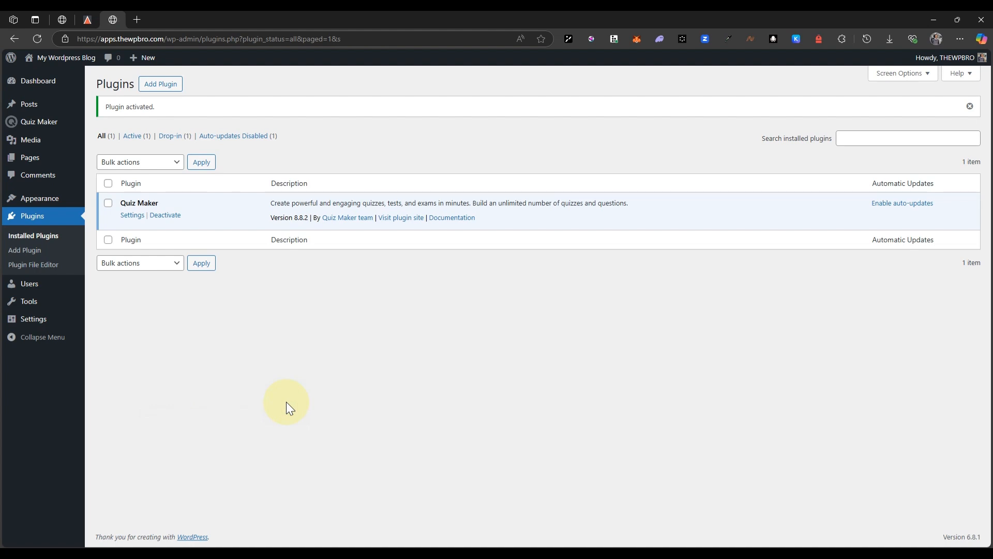
Start a new quiz category in Quiz Maker and title it "Personality Quiz"
mouse_move(58, 126)
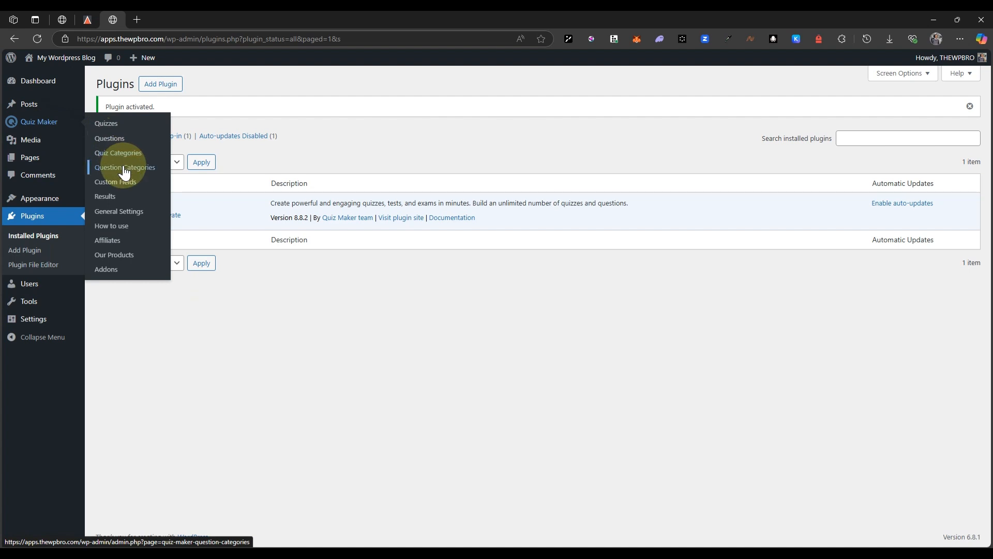
click(121, 162)
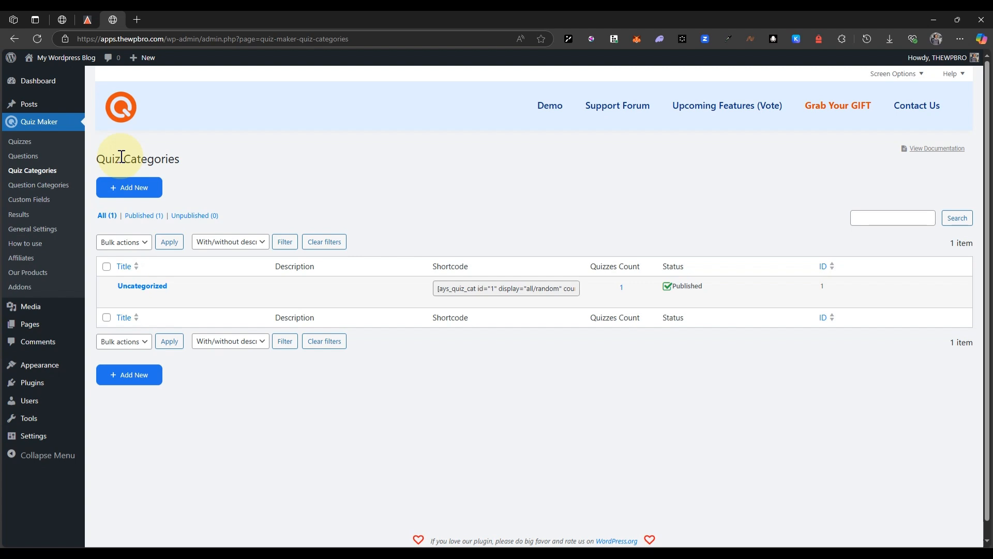
click(136, 194)
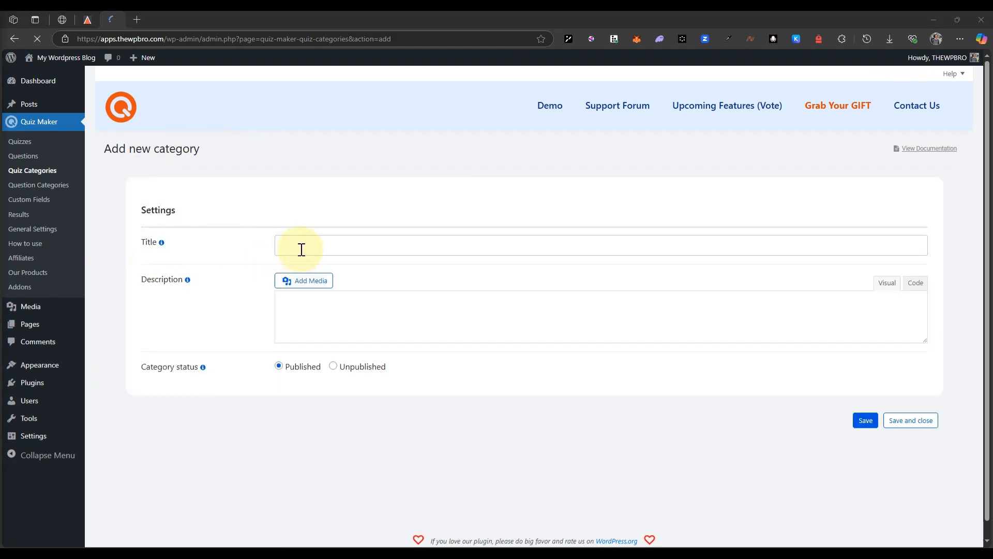
click(302, 250)
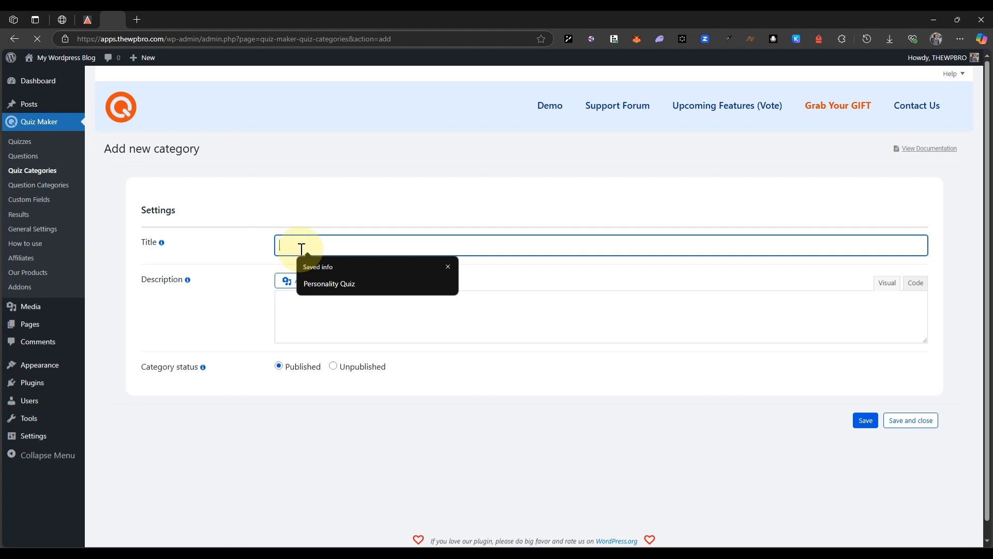
click(317, 284)
Enter the category description beginning "Take this short quiz to find out what kind of energy you naturally bring to the room", and save it
click(310, 328)
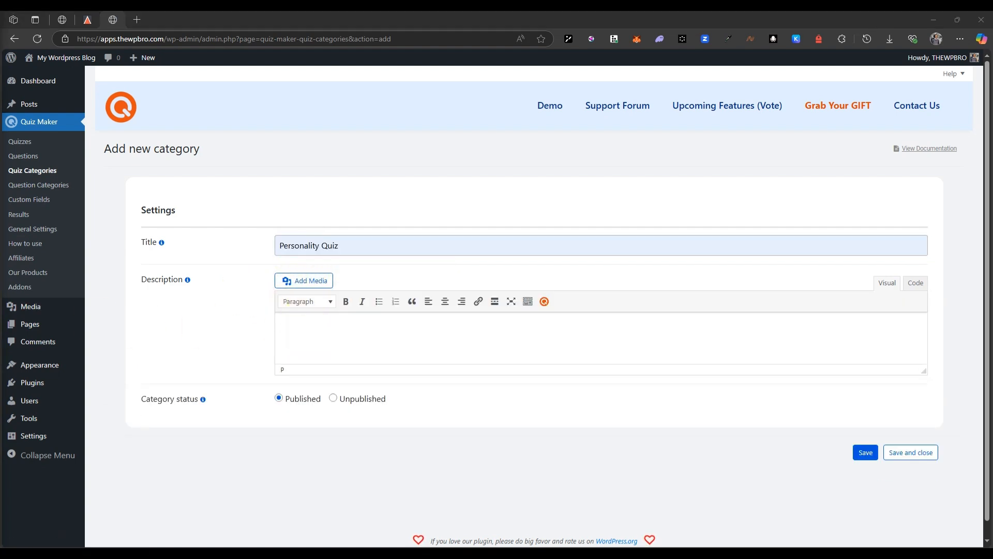
click(365, 338)
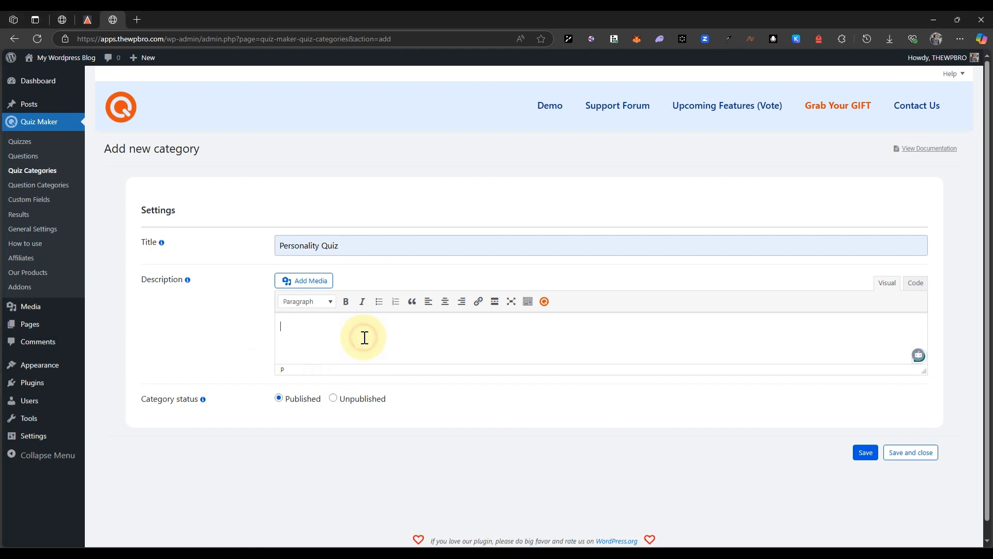
text(Take this short quiz to find out what kind of energy you naturally bring to the room. Are you the calm one? The go-getter? Let’s find out — no overthinking, just go with your gut.)
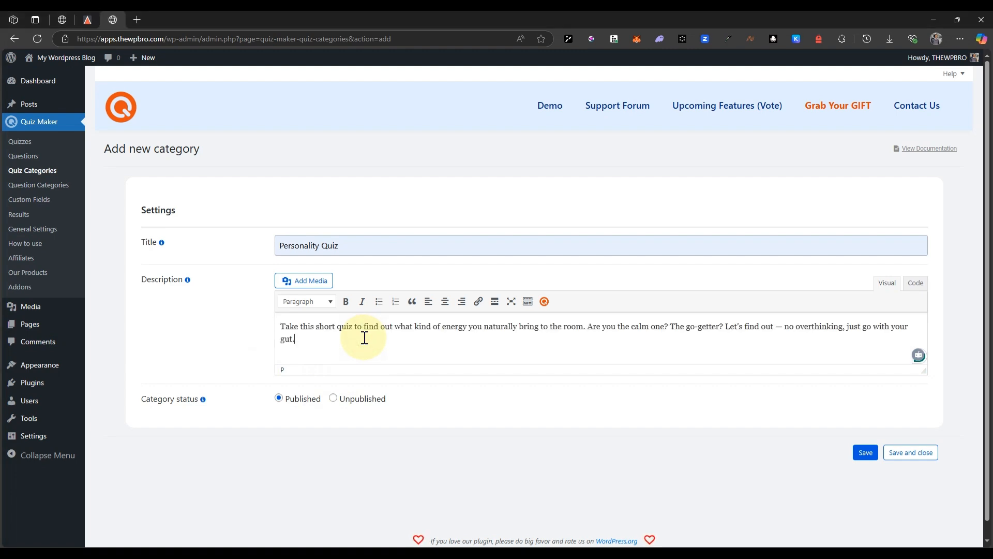
click(901, 455)
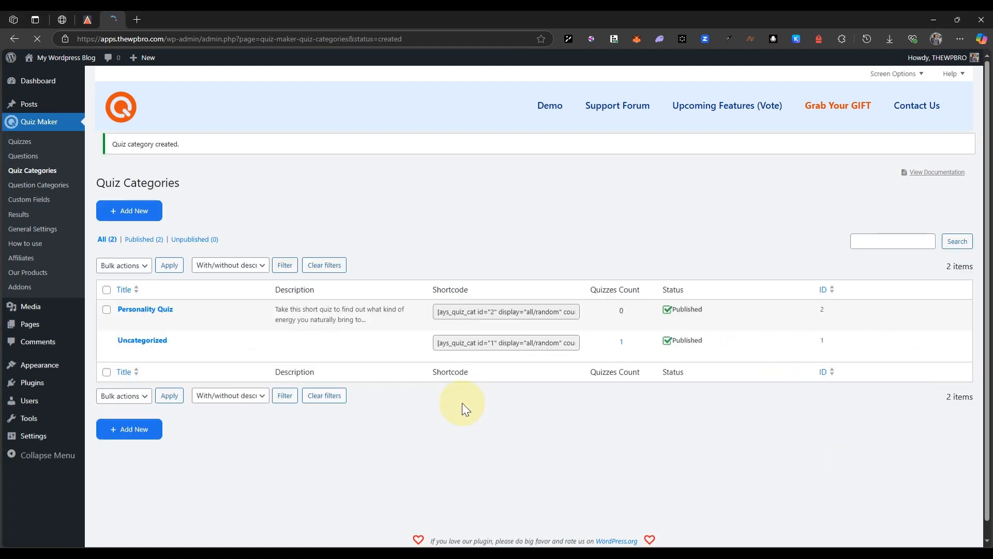
Create a question category titled "Personality Quiz" with the description beginning "Take this short quiz to find out what kind of energy", and save it
click(60, 190)
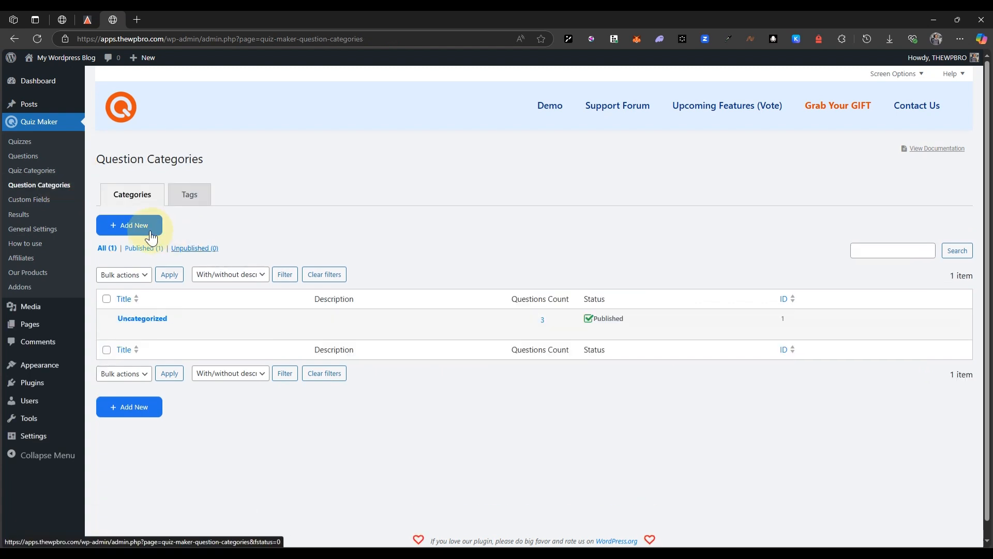
click(150, 234)
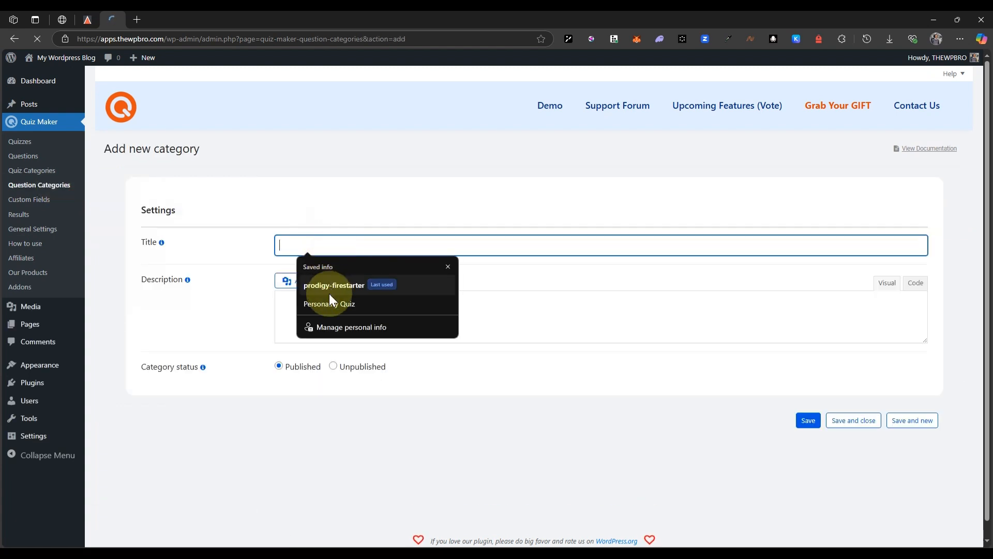
click(328, 304)
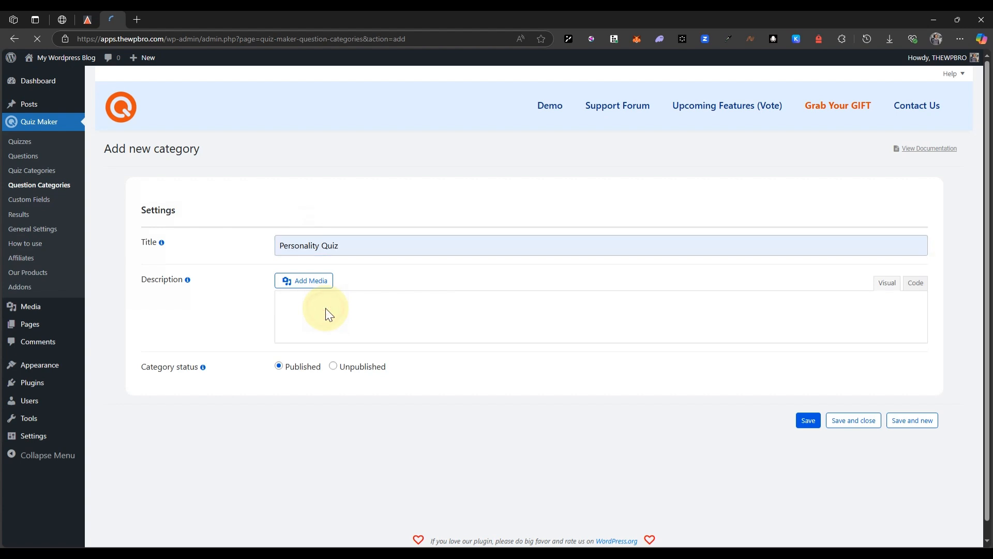
click(326, 344)
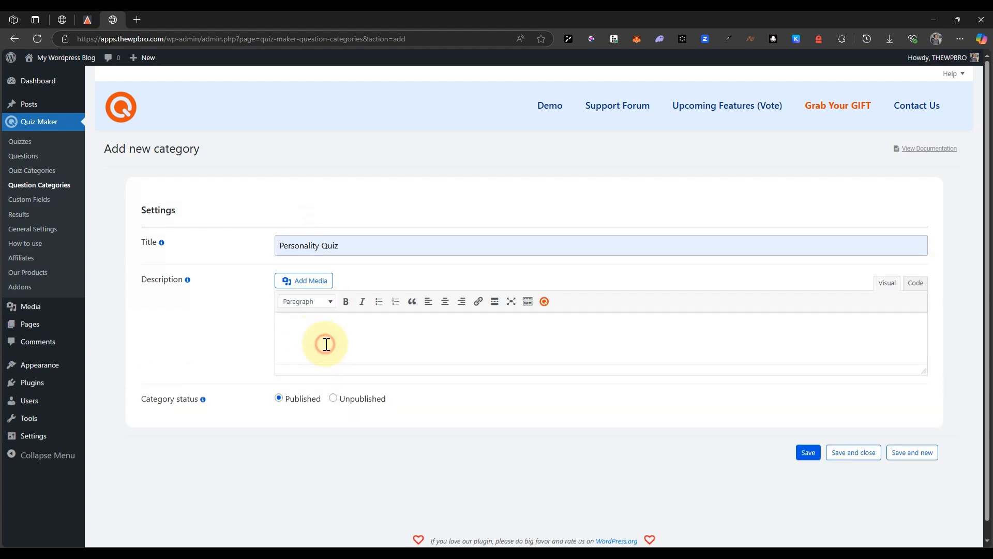
text(Take this short quiz to find out what kind of energy you naturally bring to the room. Are you the calm one? The go-getter? Let’s find out — no overthinking, just go with your gut.)
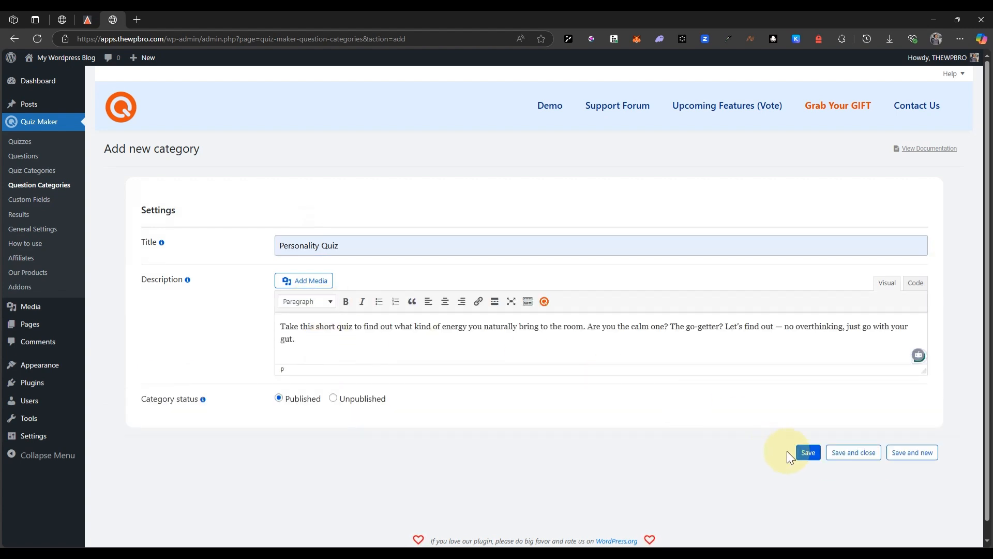
click(865, 458)
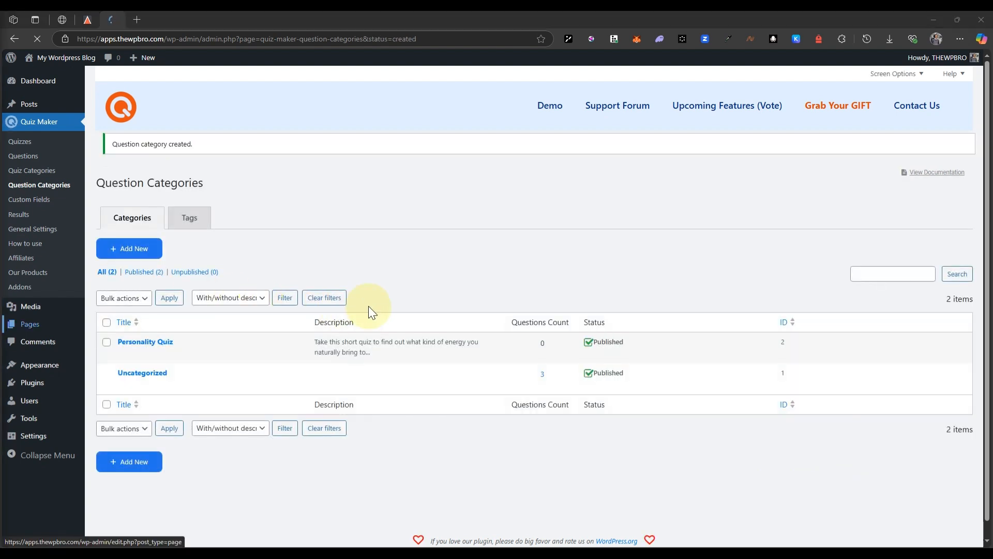
Move all existing sample questions in the Quiz Maker question list to the trash
click(26, 155)
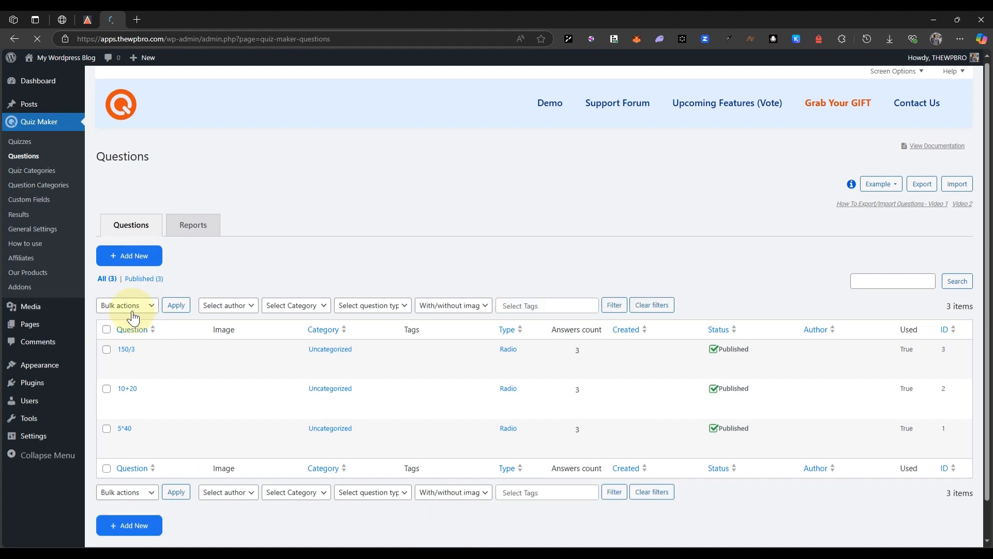
scroll(111, 310, down, 1)
click(106, 290)
click(126, 266)
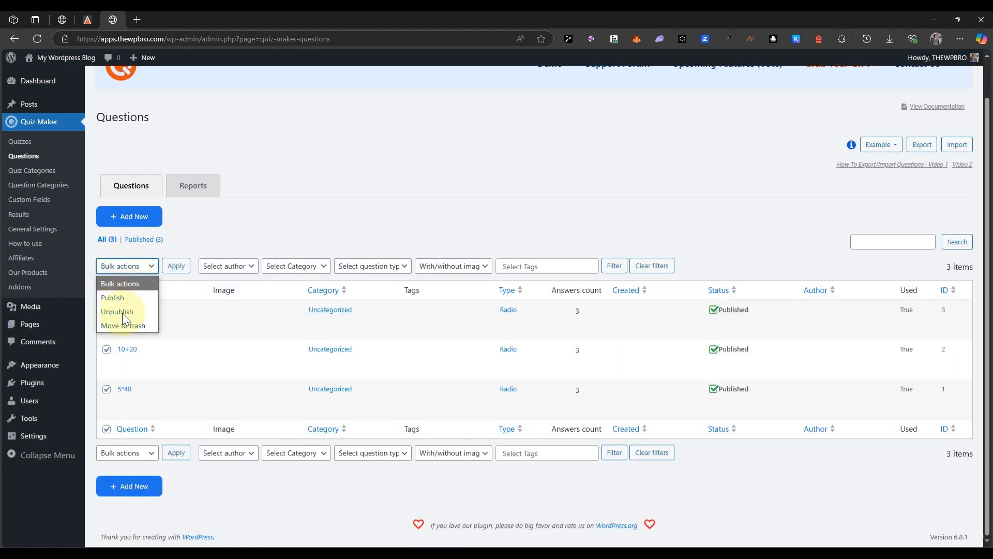
click(124, 326)
click(181, 268)
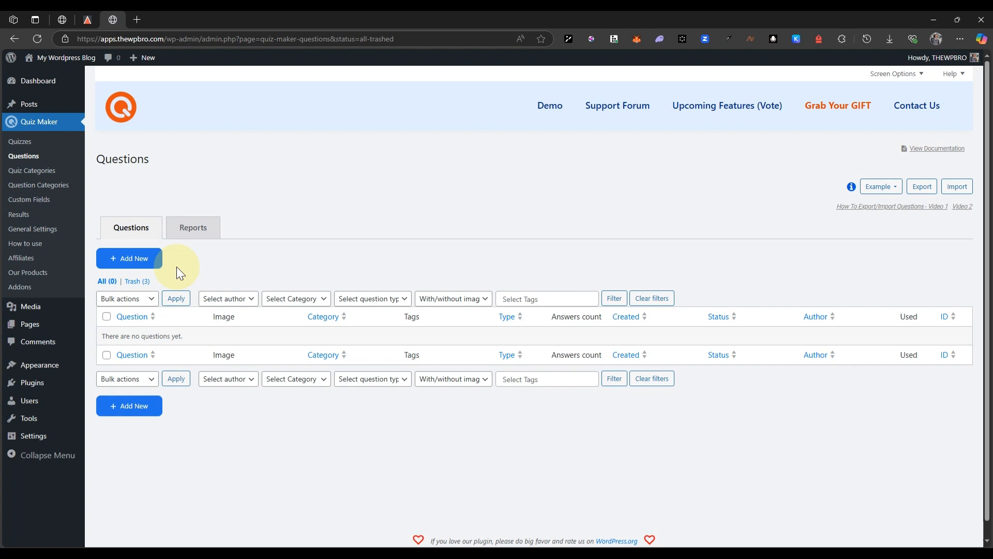
Start a new quiz question with the text "What do you usually do on a free weekend?"
click(123, 263)
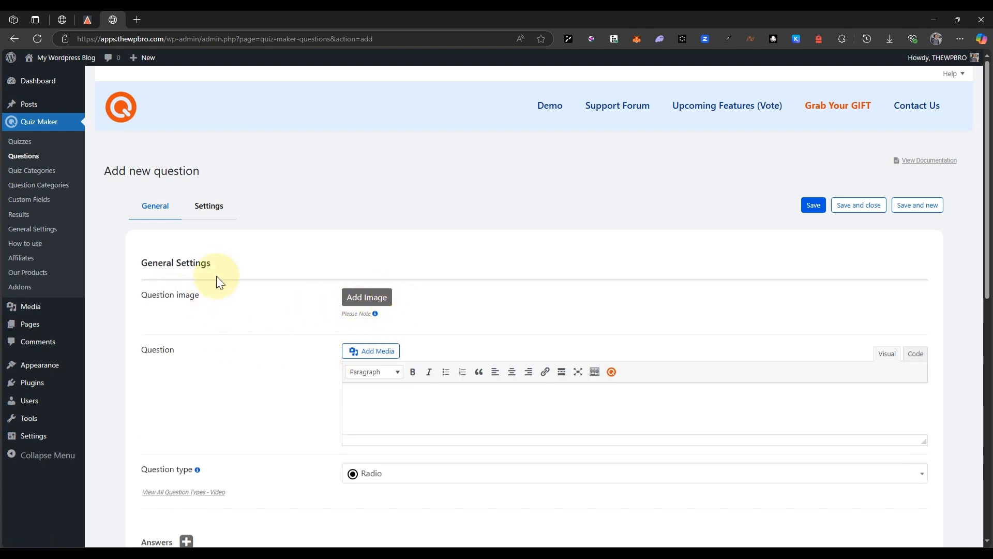
scroll(214, 272, down, 2)
click(357, 295)
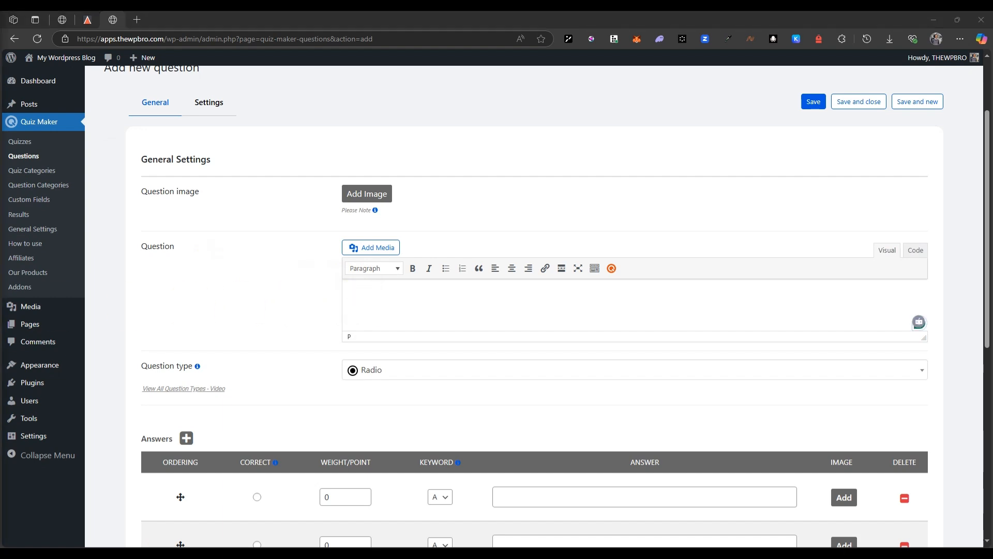
click(362, 315)
text(What do you usually do on a free weekend?)
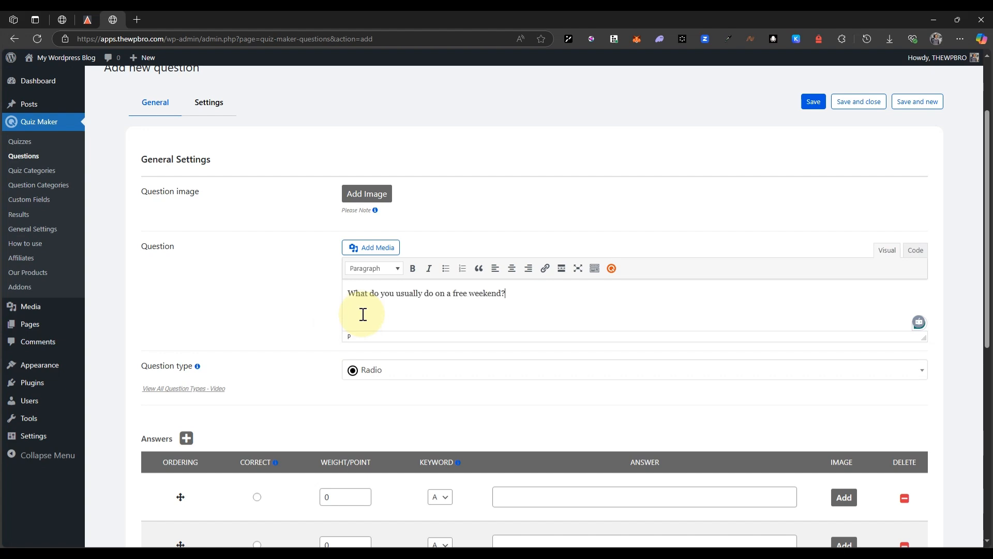
Fill in the question's first answer as "I'm out exploring, trying something new"
scroll(363, 314, down, 4)
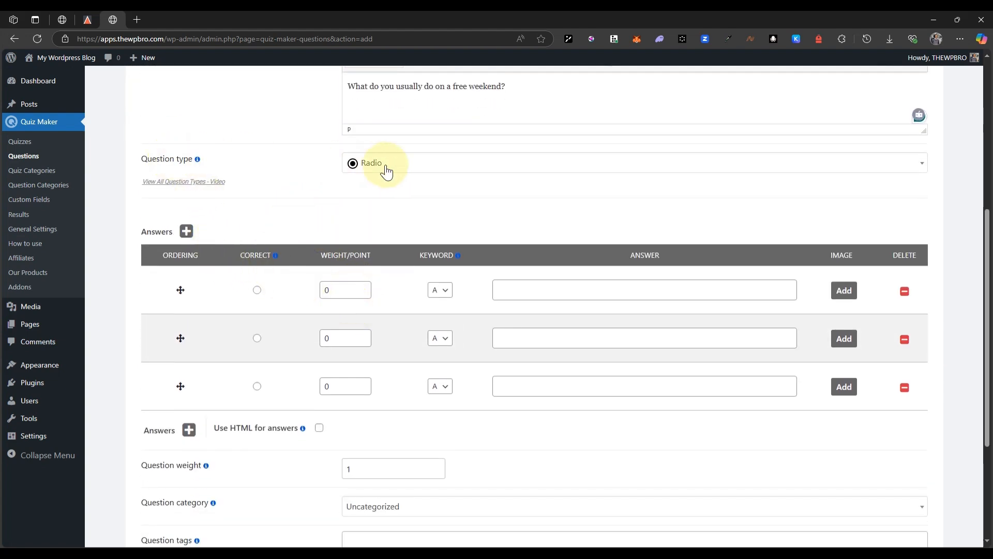
scroll(163, 238, down, 2)
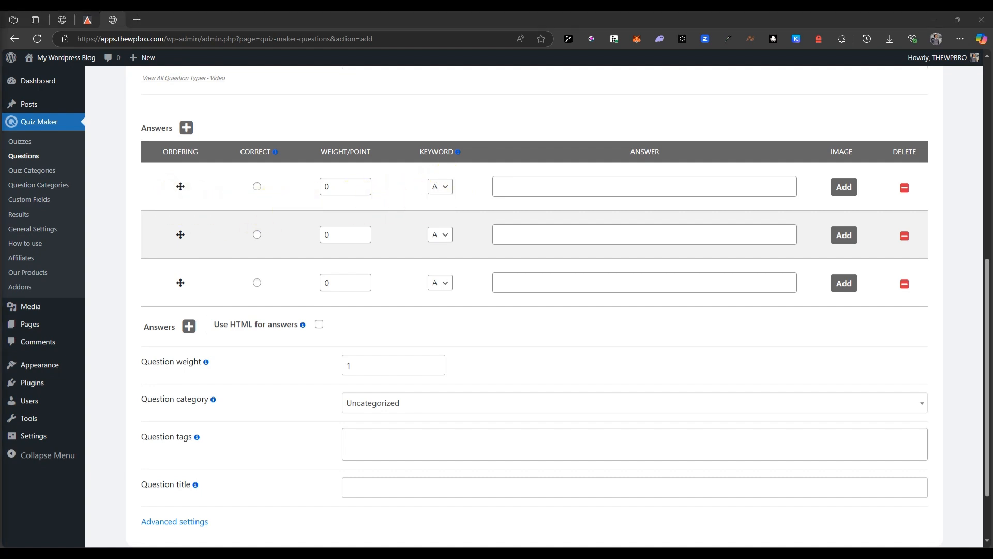
click(519, 183)
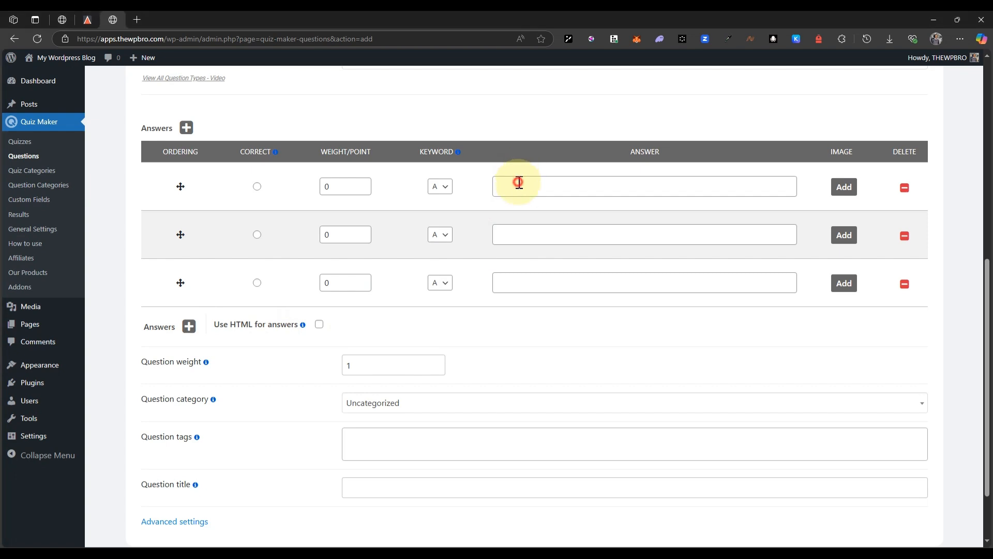
key(Down)
key(Down)
key(Down)
key(Return)
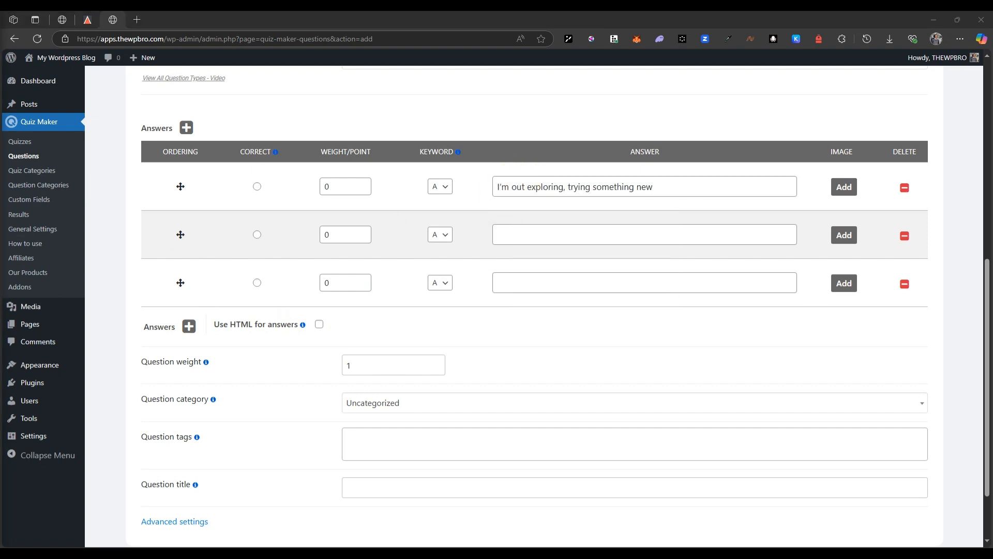
Enter "Chilling at home with movies or games" as the second answer and "Catching up on books, podcasts, or learning something" as the third
click(576, 235)
text(Chilling at home with movies or games)
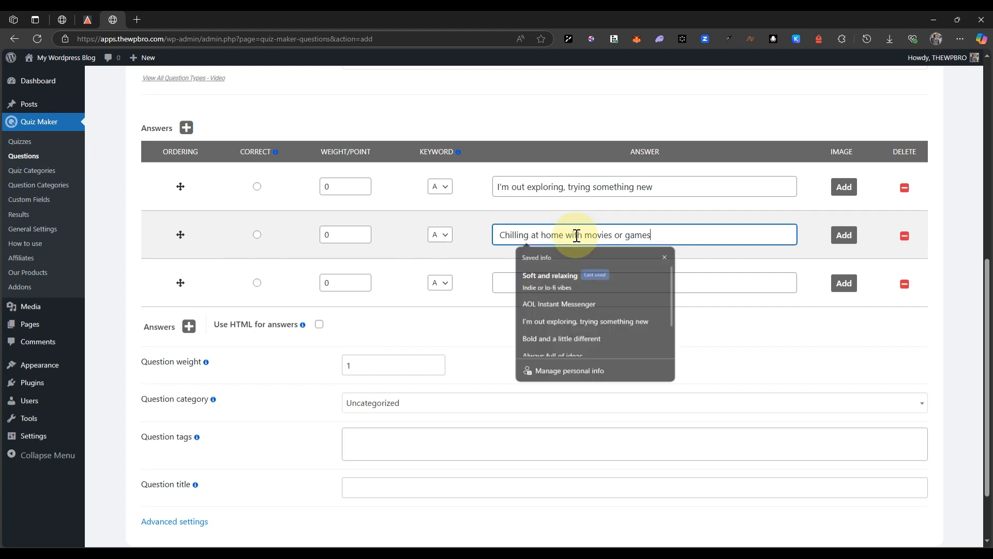
click(500, 232)
key(BackSpace)
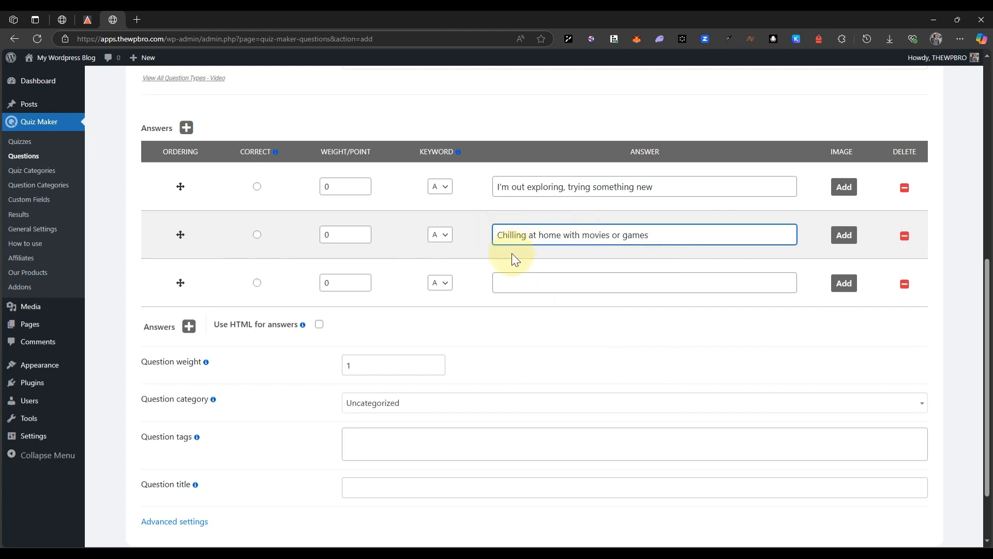
key(alt+Tab)
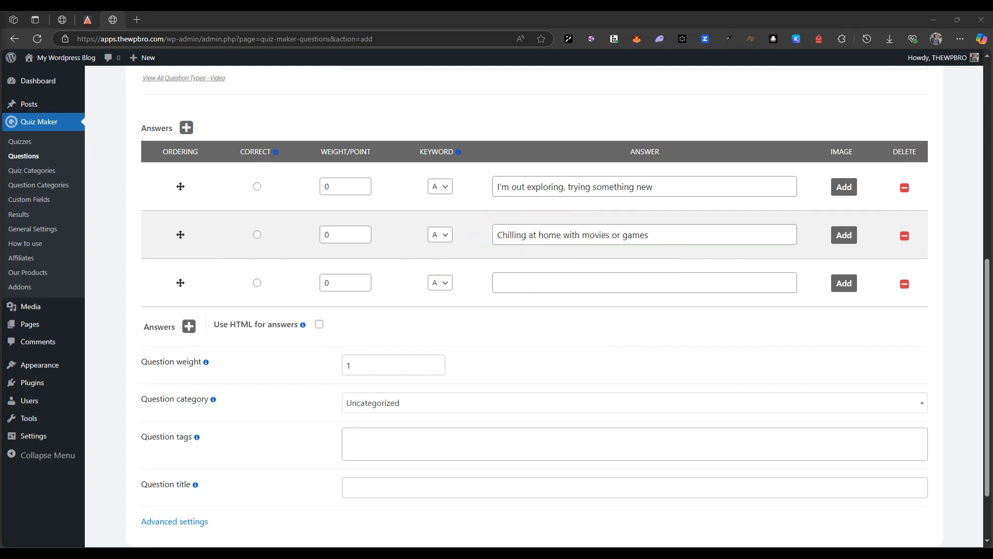
click(499, 284)
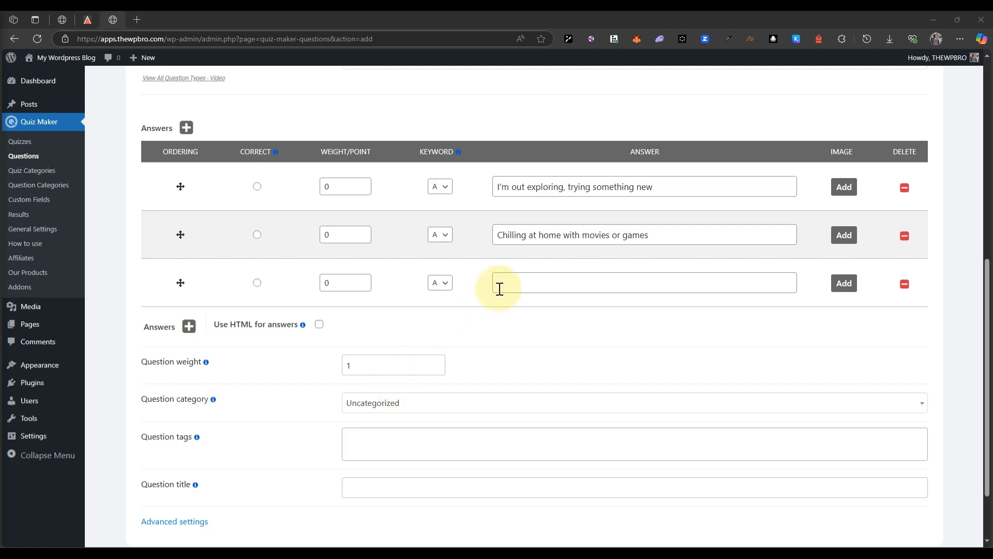
text(Catching up on books, podcasts, or learning something)
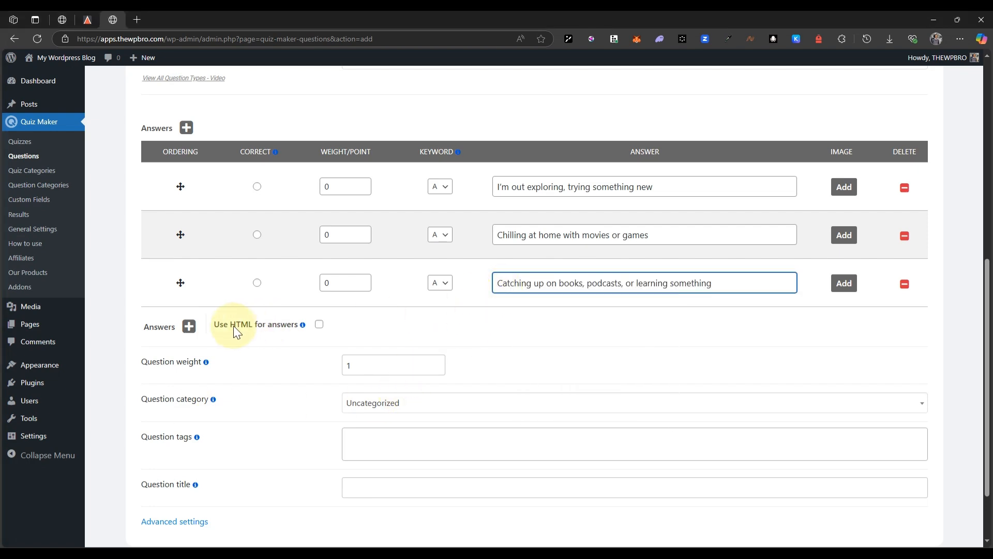
Add a fourth answer reading "Hanging out with friends or family, just vibing"
click(189, 326)
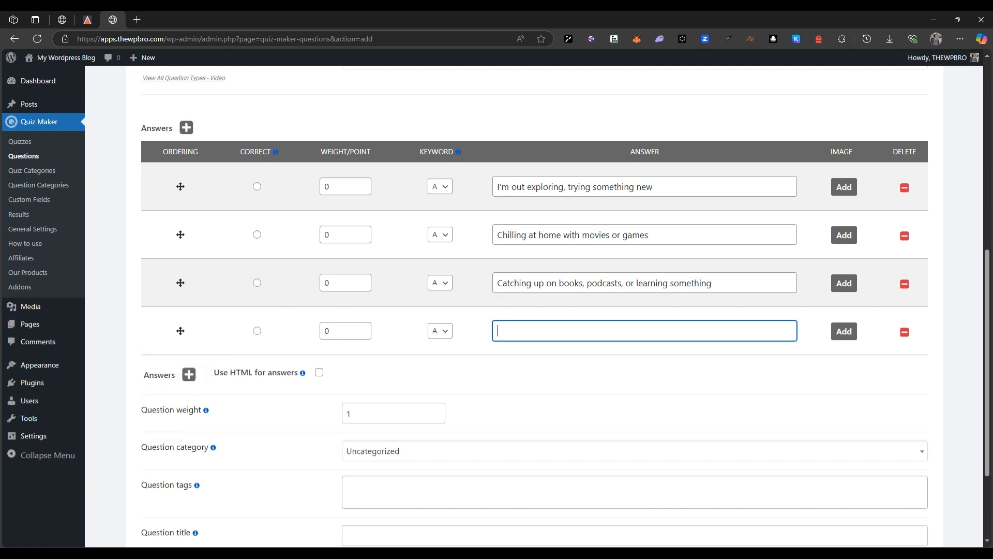
key(alt+Tab)
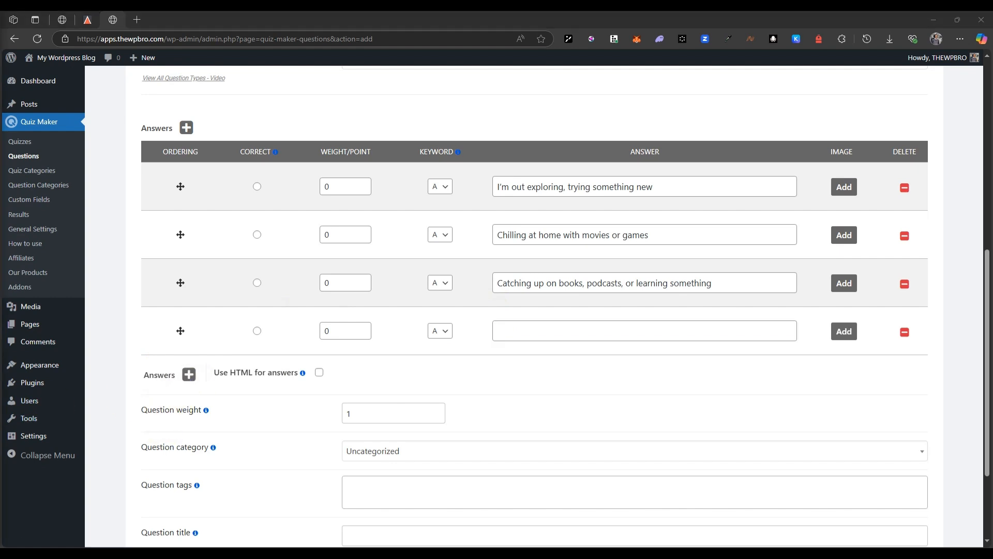
click(606, 330)
text(Hanging out with friends or family, just vibing)
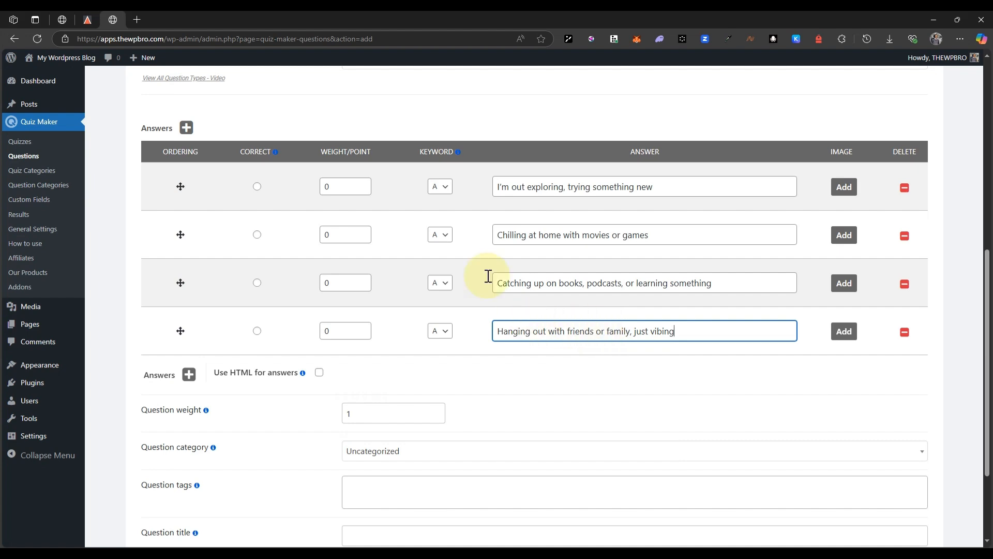
Assign keywords B, C and D to the second, third and fourth answers, and mark the first answer as correct
mouse_move(459, 150)
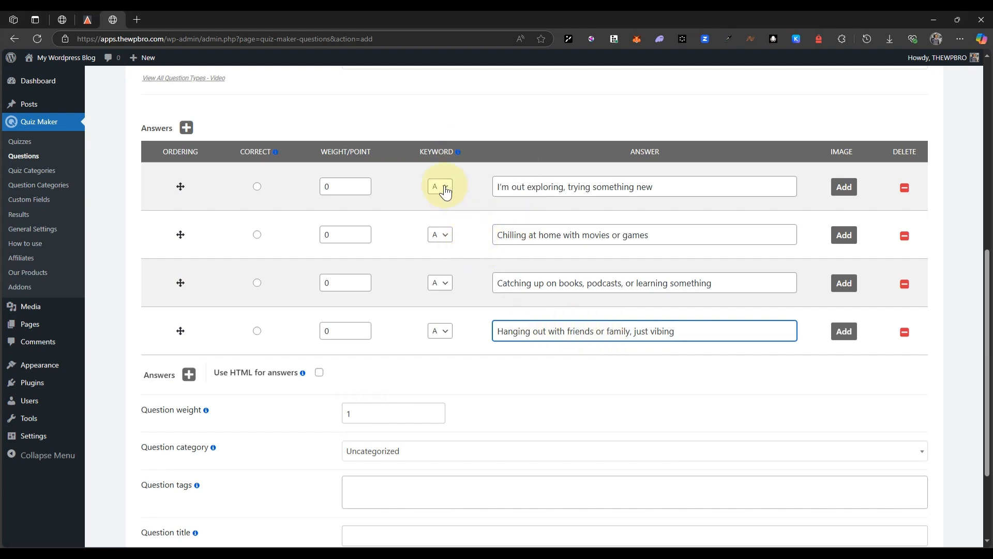
click(440, 235)
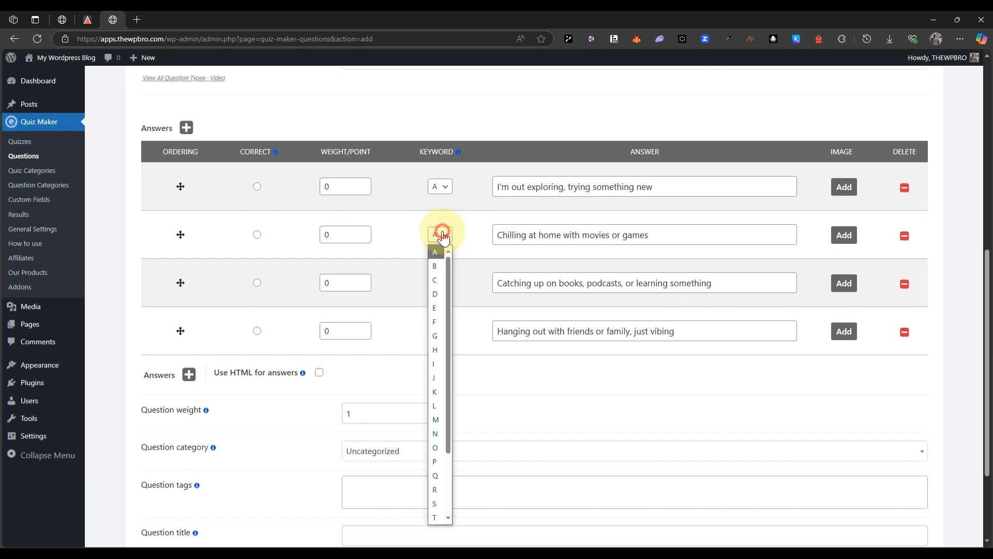
click(439, 268)
click(439, 283)
click(436, 43)
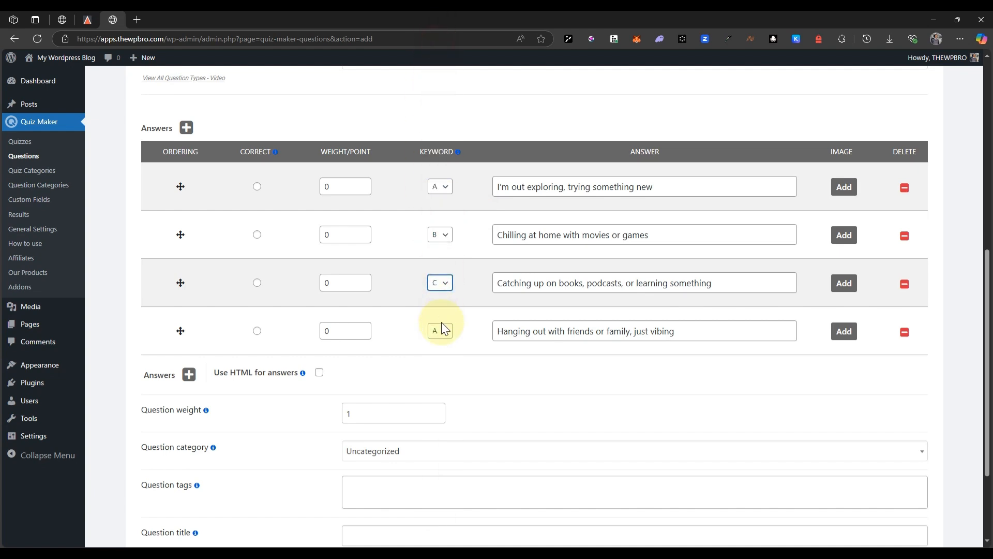
click(443, 328)
click(441, 96)
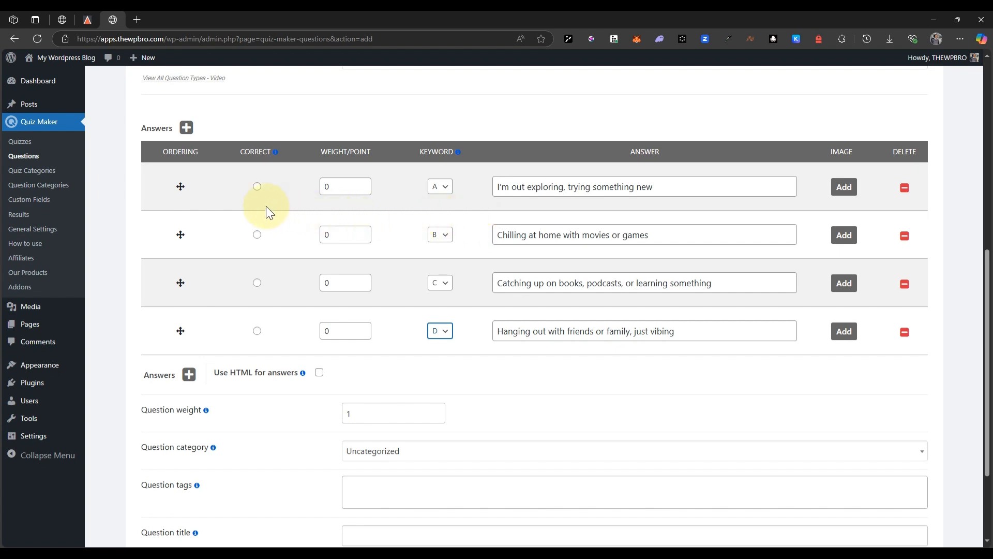
click(256, 188)
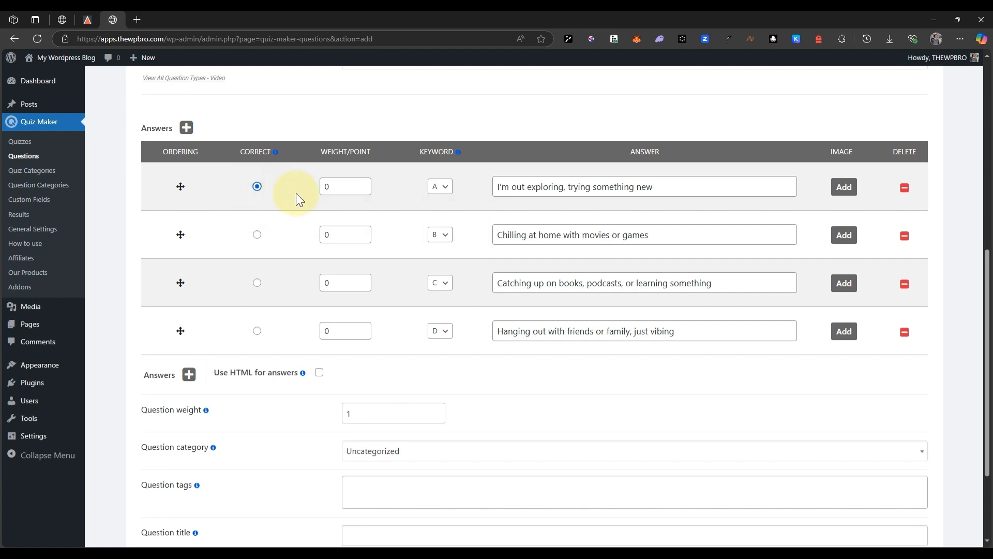
Set the question category to Personality Quiz, then save and close the question
scroll(412, 302, down, 3)
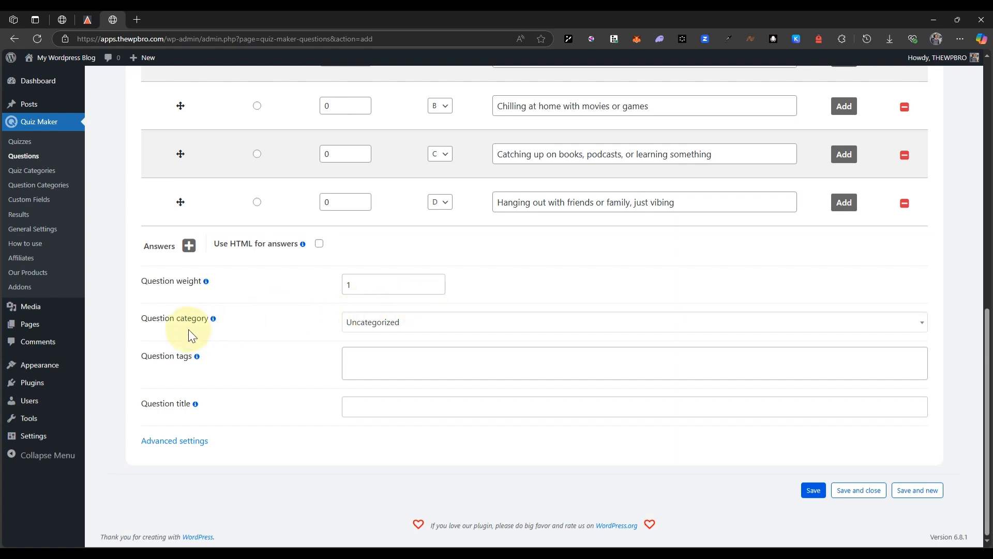
click(405, 320)
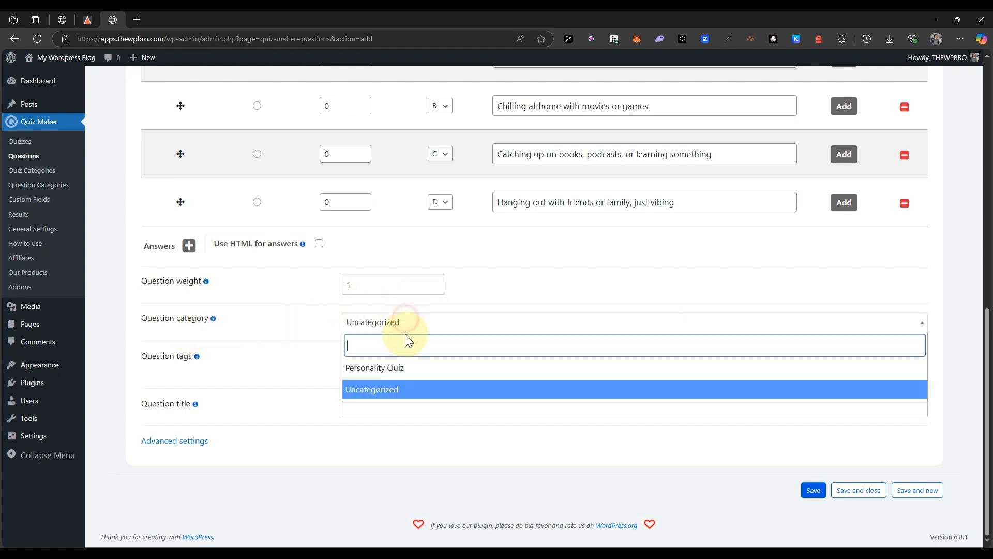
click(403, 369)
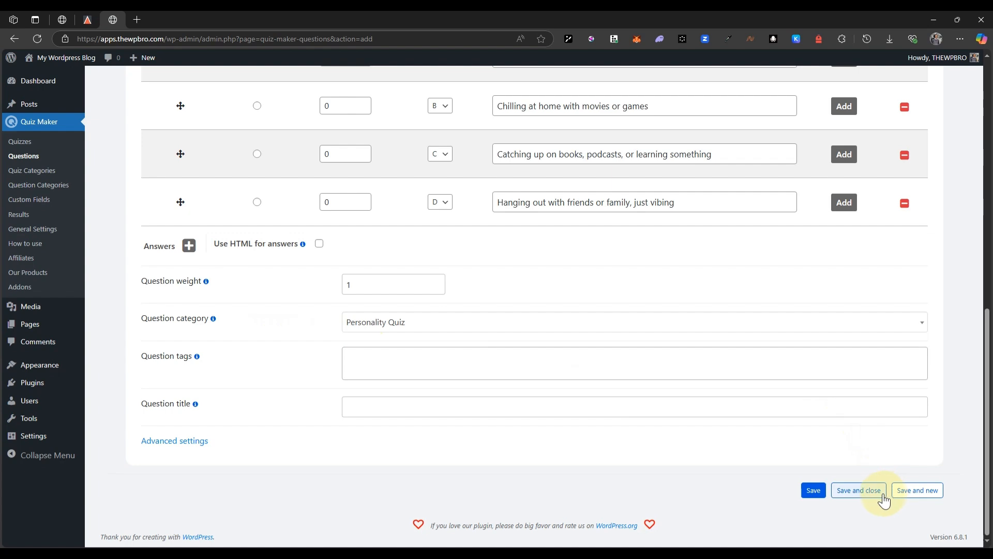
click(859, 490)
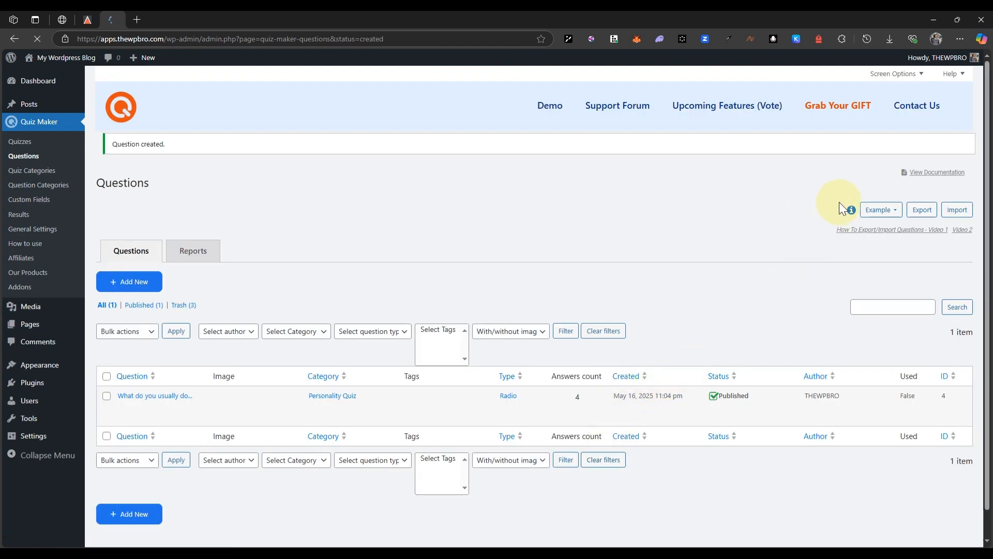
Import the remaining questions from the downloaded file "quiz_result_questions_export (2).csv"
click(957, 218)
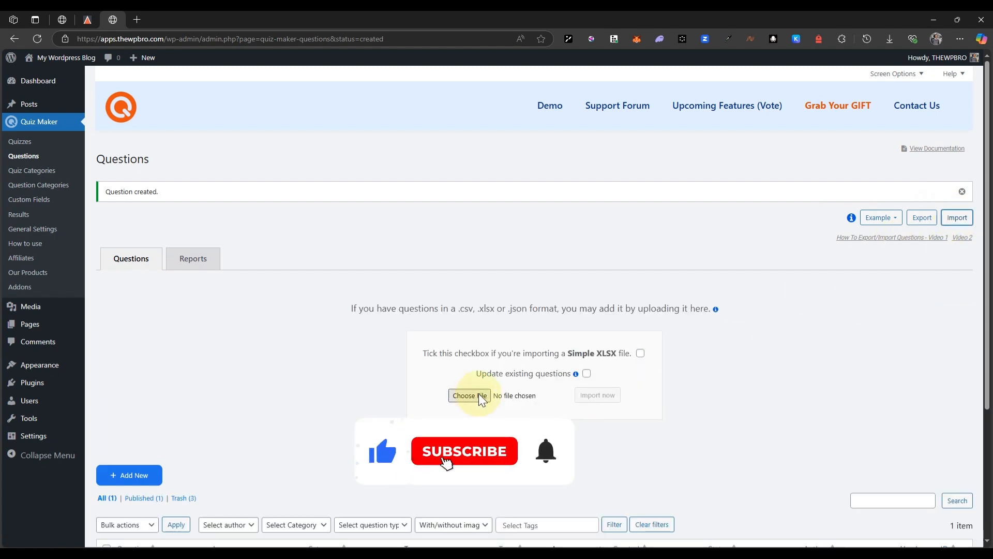
click(889, 39)
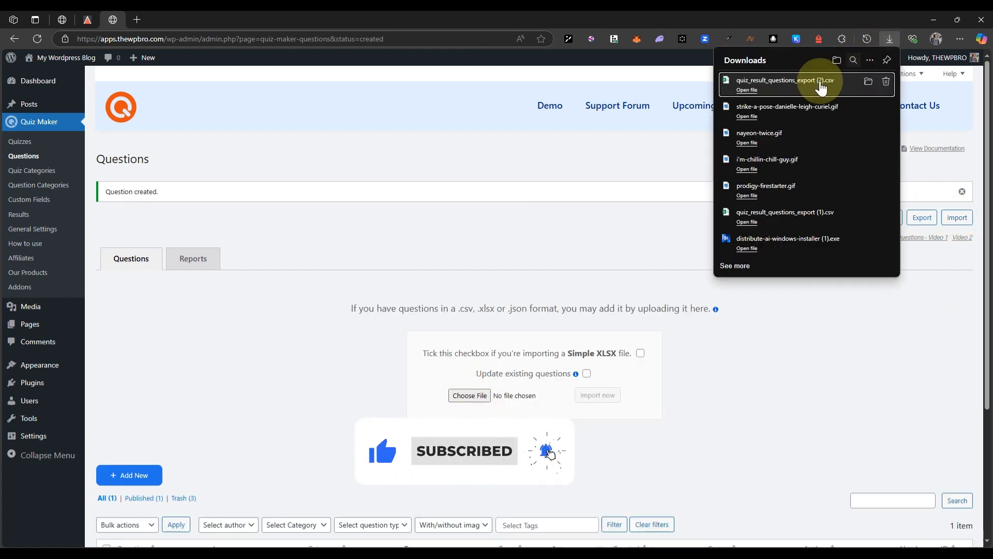
drag(821, 88, 517, 396)
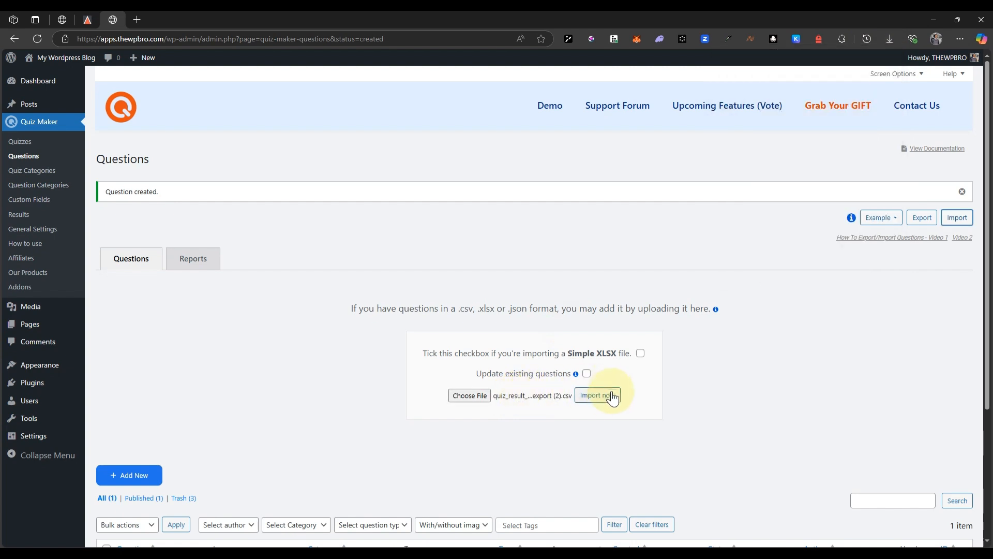
click(611, 395)
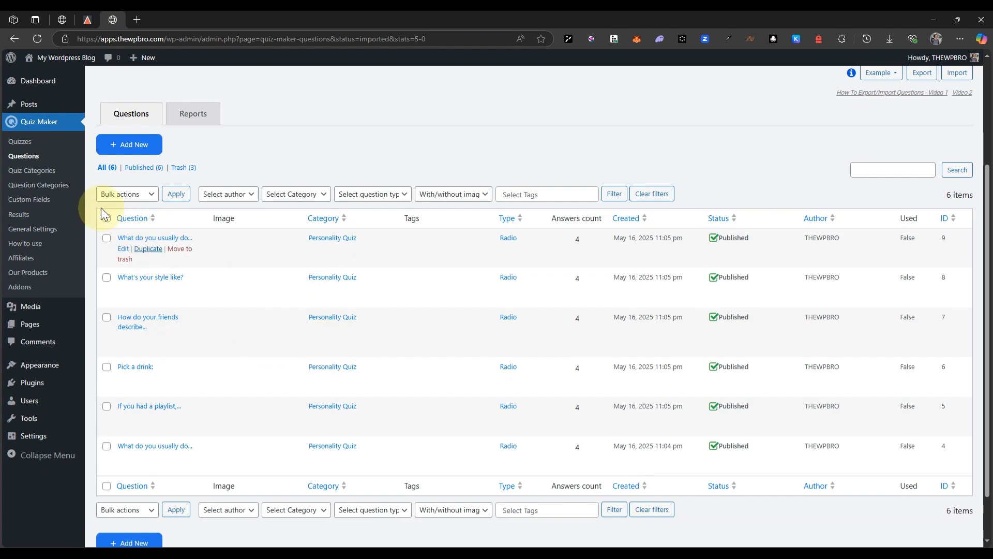
Move the existing Mathematic Quiz in the quiz list to the trash
click(23, 143)
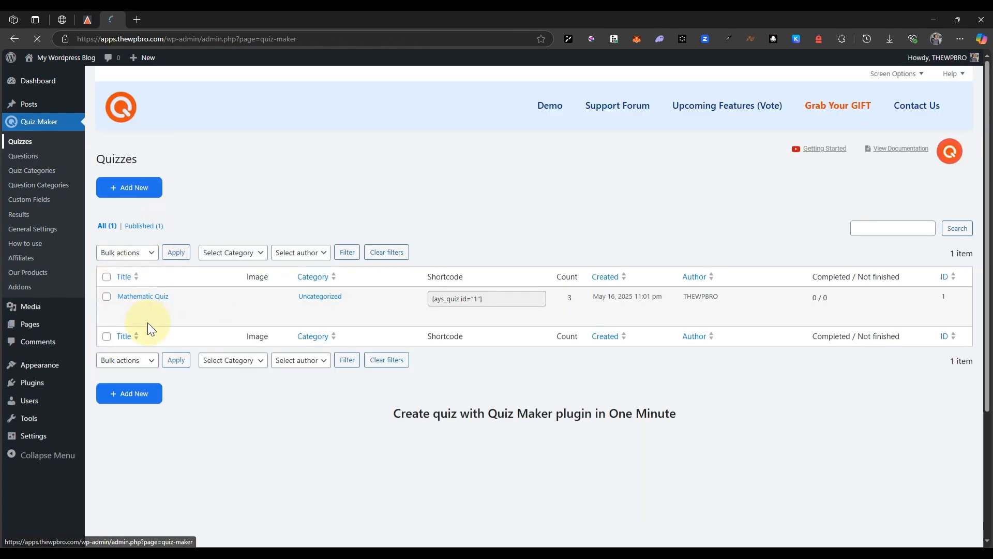
click(219, 313)
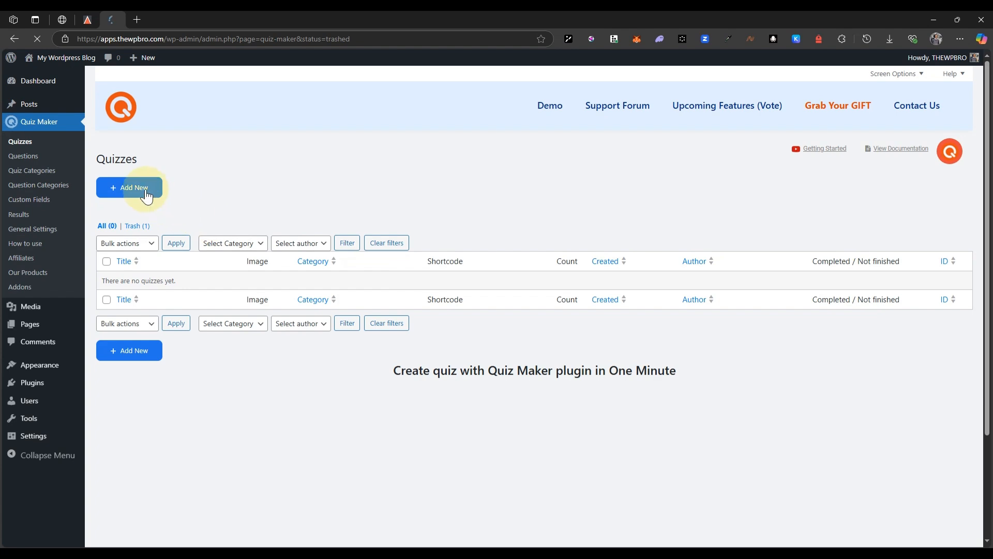
Start a new quiz and title it "What's Your Vibe?"
click(128, 194)
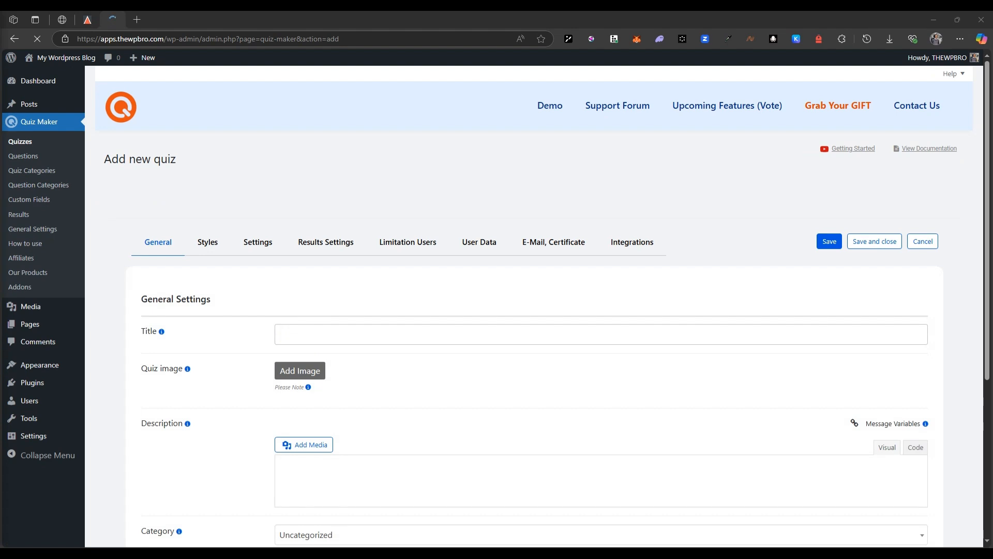
click(315, 337)
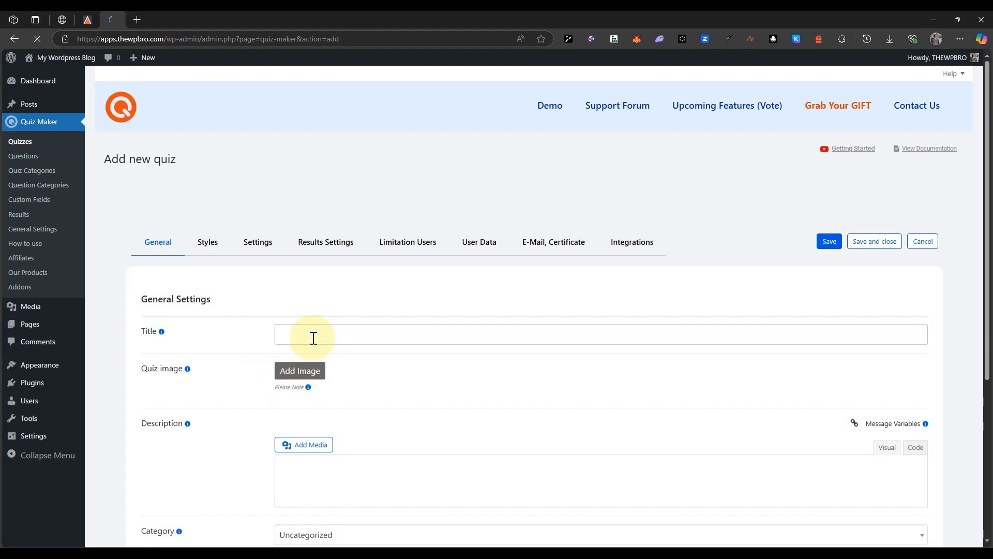
click(310, 336)
text(What's Your Vibe?)
click(360, 366)
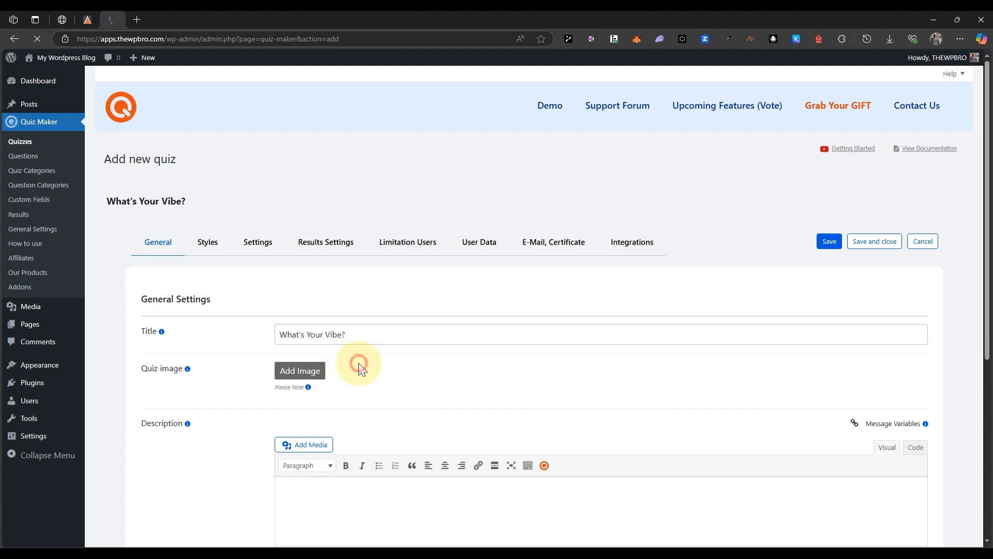
Set the quiz image to the media library photo of the woman in a purple coat on the beach
click(299, 371)
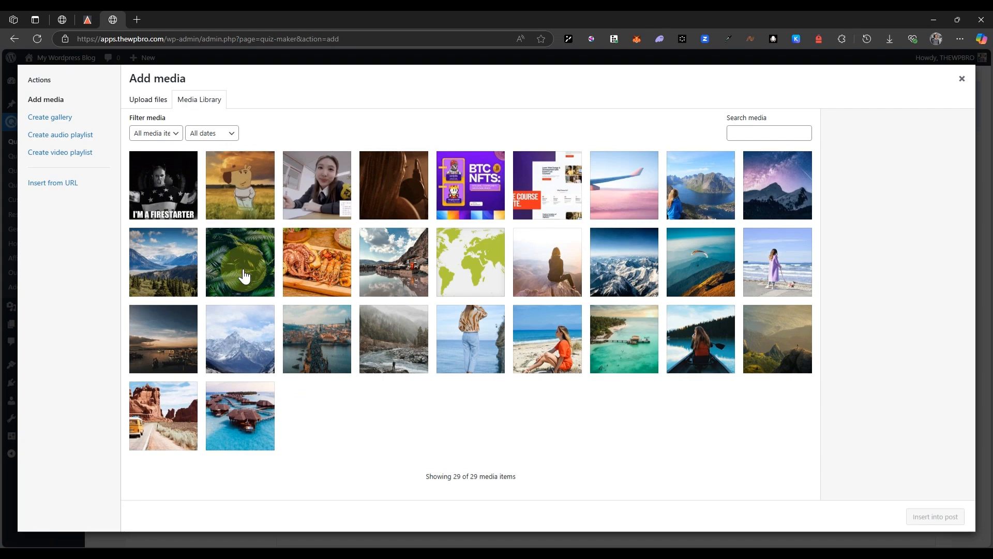
click(776, 272)
click(935, 516)
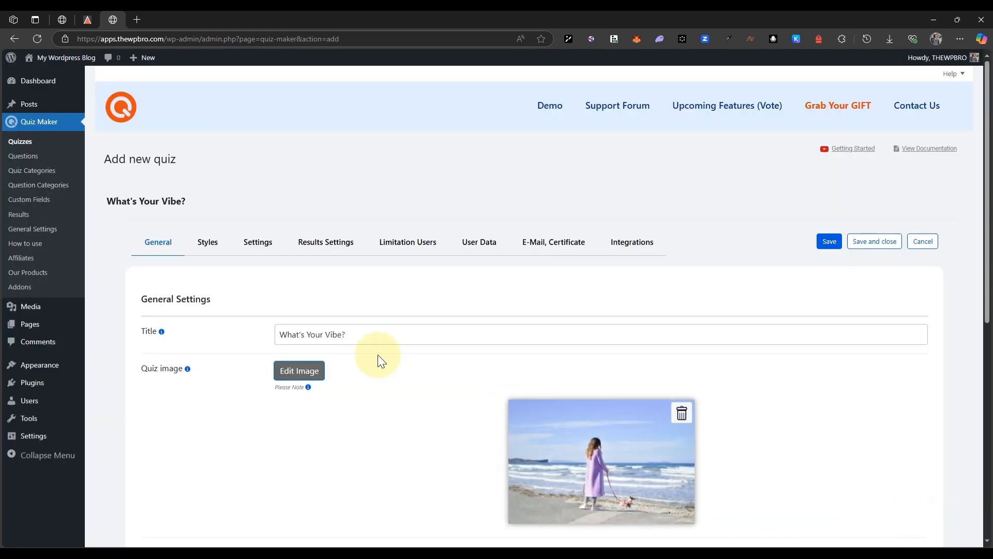
Enter a quiz description that begins "Take this short quiz to find out what kind of energy you naturally bring to the room."
scroll(352, 336, down, 5)
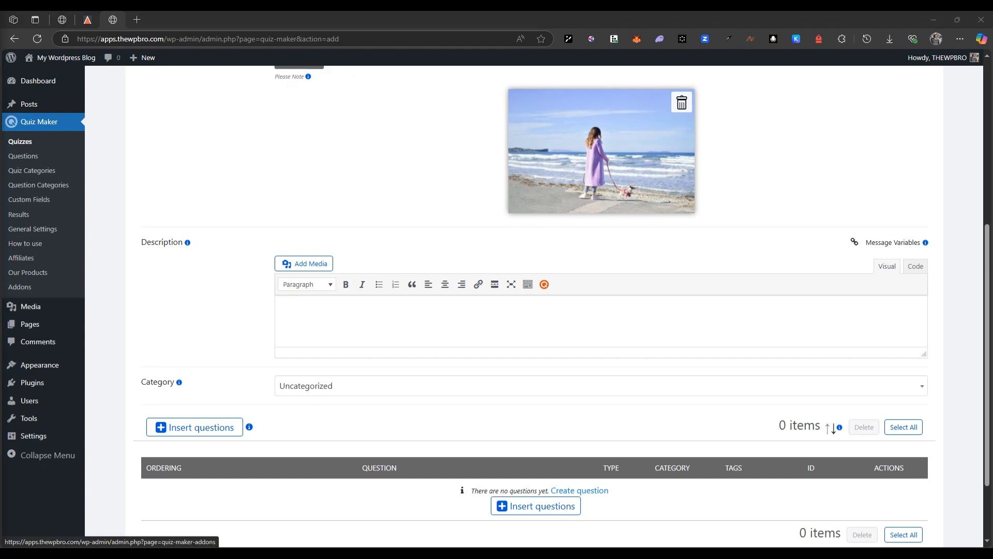
click(355, 323)
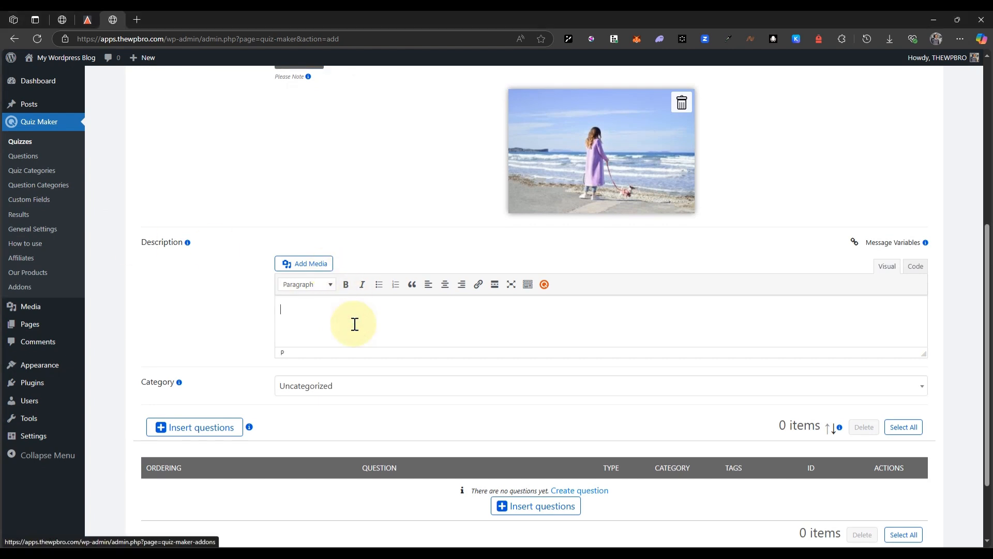
text(Take this short quiz to find out what kind of energy you naturally bring to the room. Are you the calm one? The go-getter? Let’s find out — no overthinking, just go with your gut.)
Set the quiz category to Personality Quiz
scroll(331, 315, down, 2)
click(308, 294)
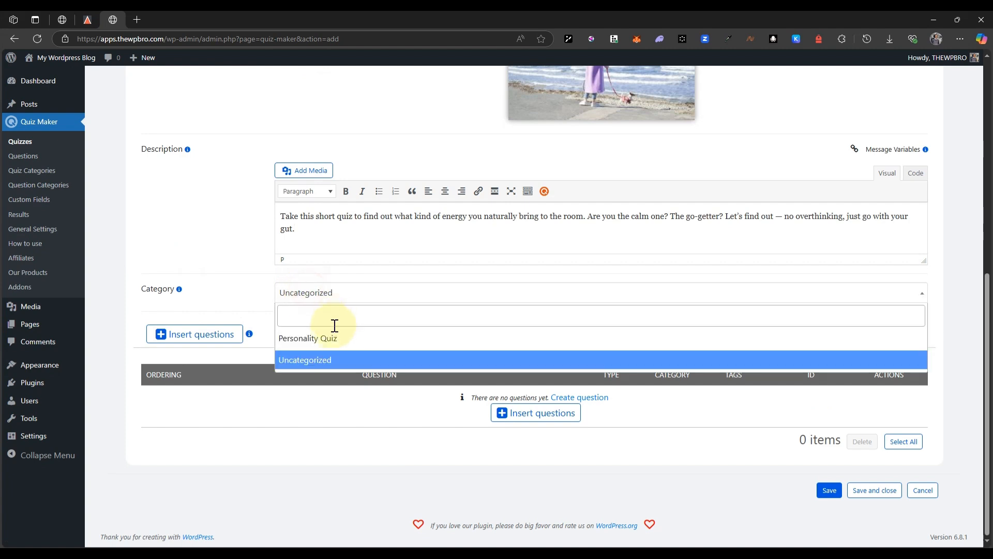
click(322, 341)
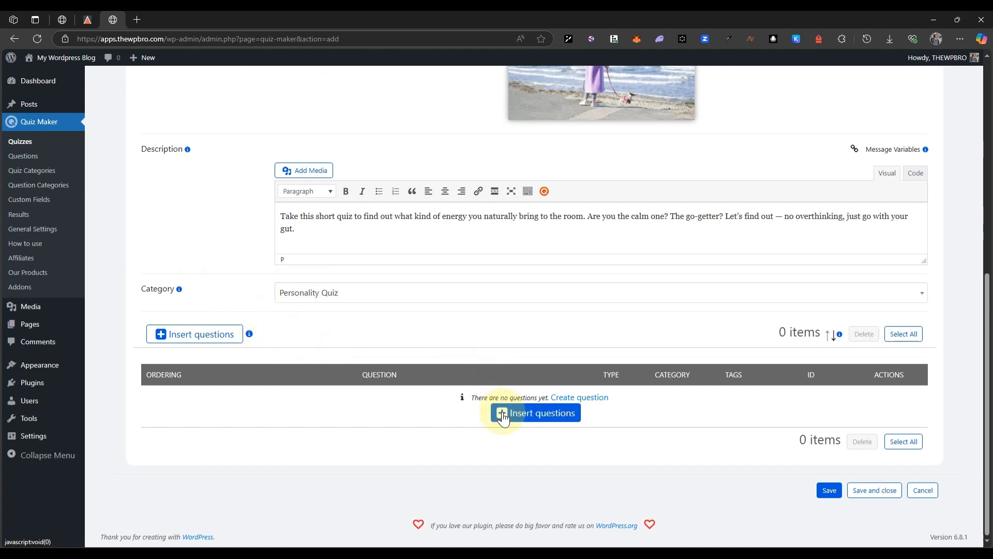
Insert all five questions on the first page of the question list into the quiz
click(527, 417)
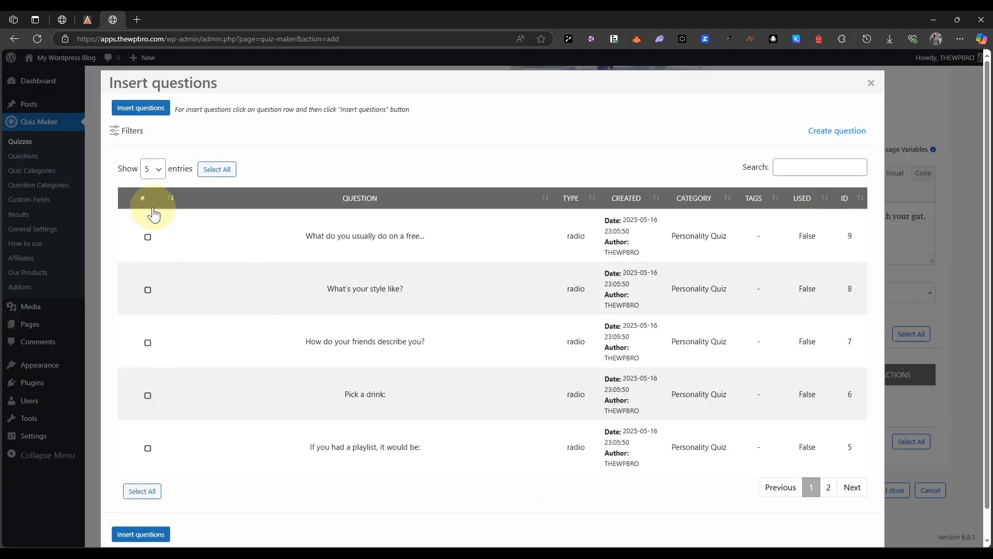
click(151, 169)
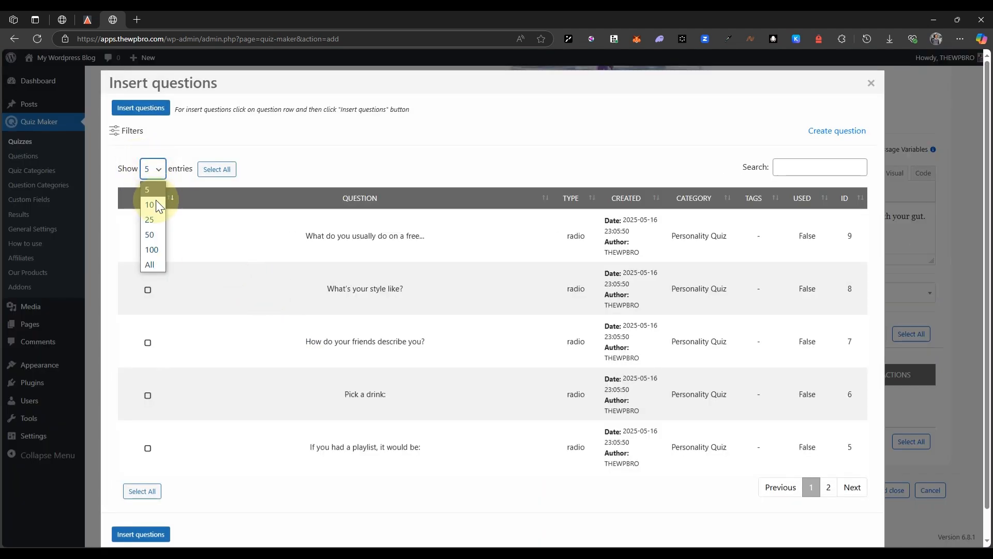
click(315, 167)
scroll(304, 199, down, 1)
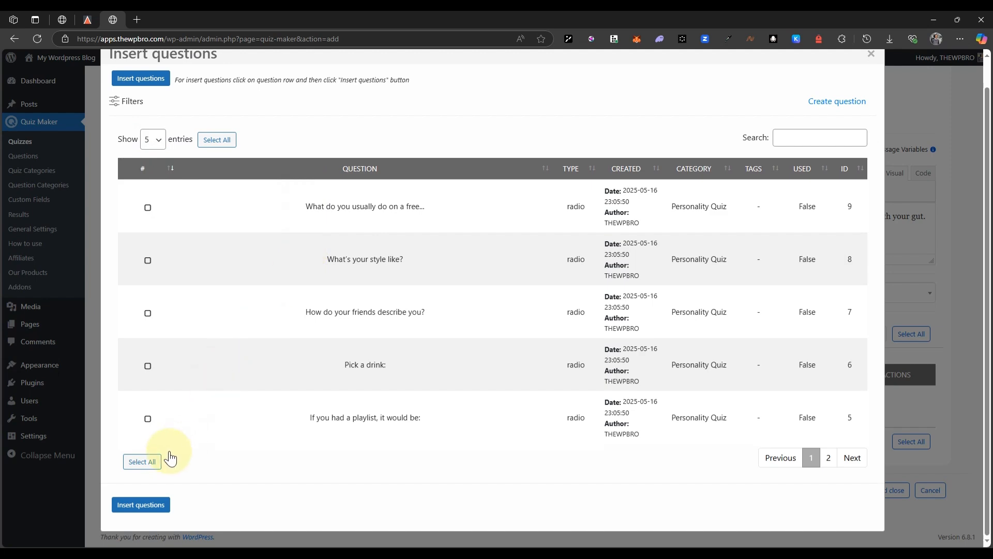
click(148, 462)
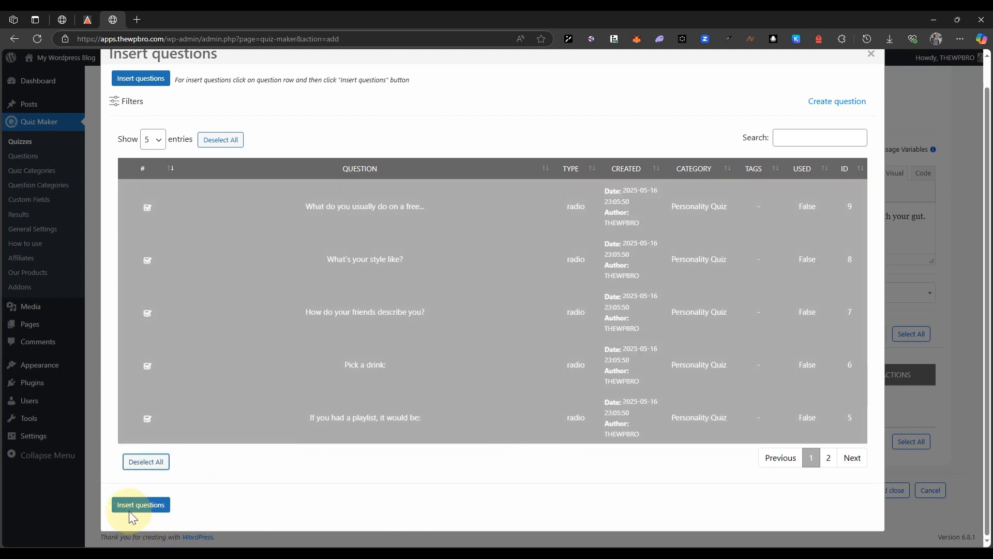
click(126, 505)
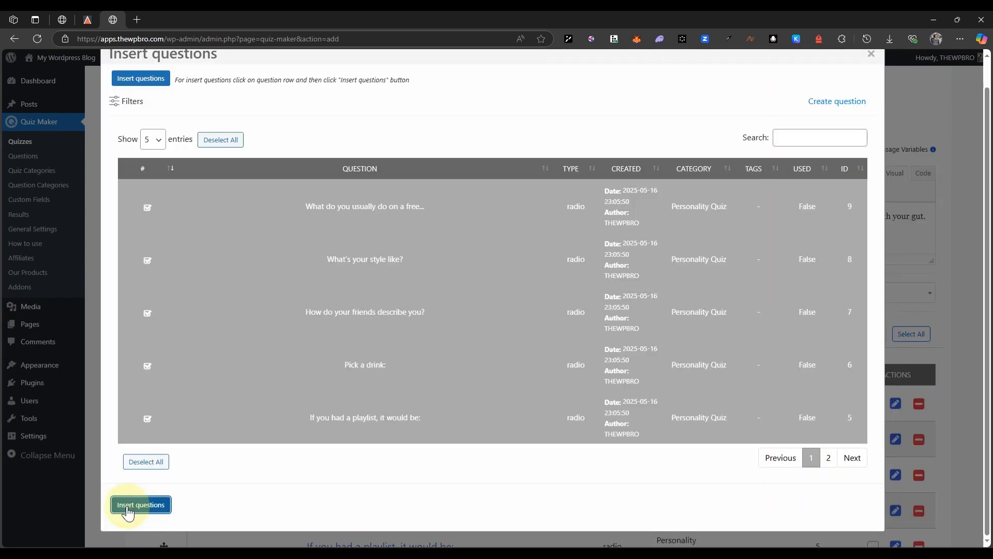
scroll(325, 287, down, 2)
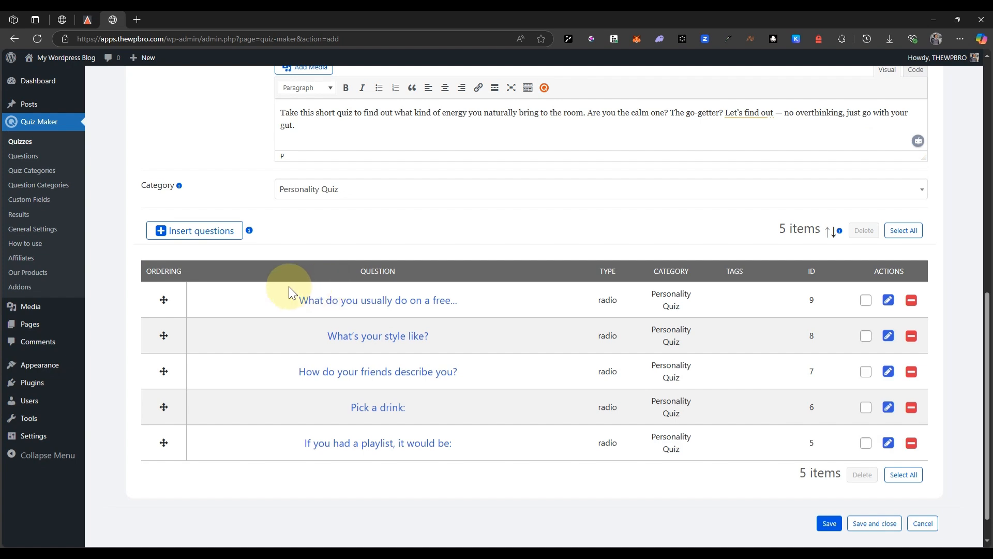
Save the "What's Your Vibe?" quiz with its inserted questions in their existing order
mouse_move(164, 337)
mouse_down()
mouse_move(161, 288)
mouse_move(167, 338)
mouse_up()
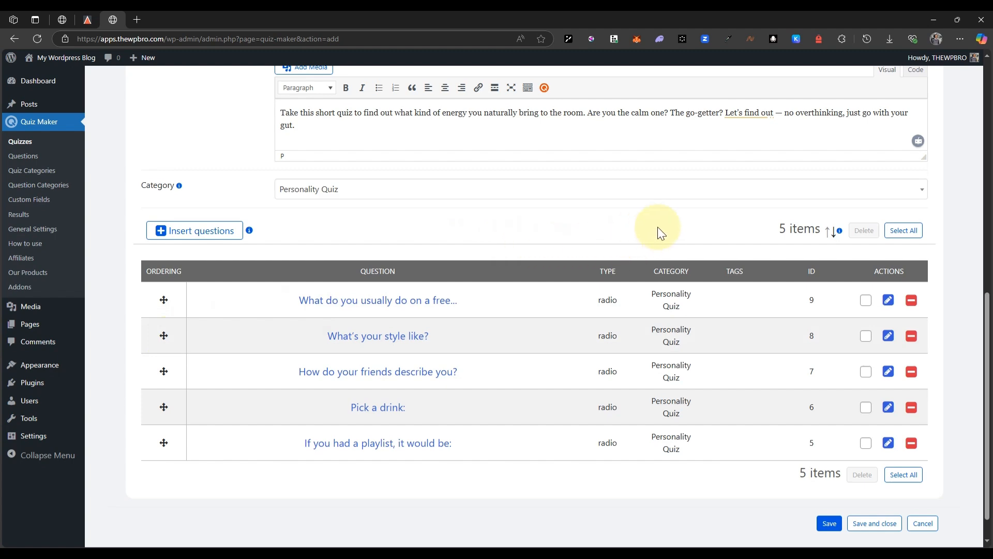
scroll(665, 318, up, 10)
scroll(661, 317, down, 10)
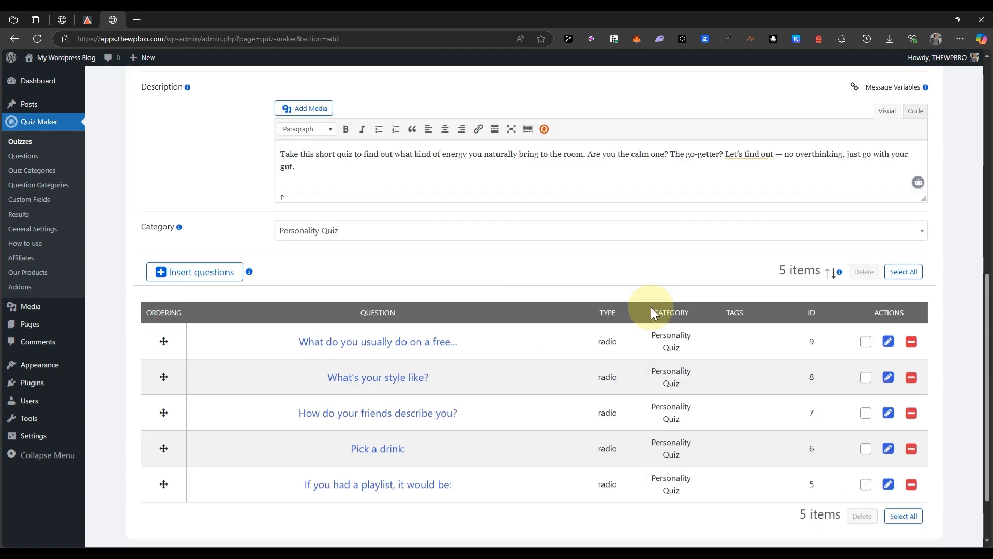
scroll(674, 337, down, 2)
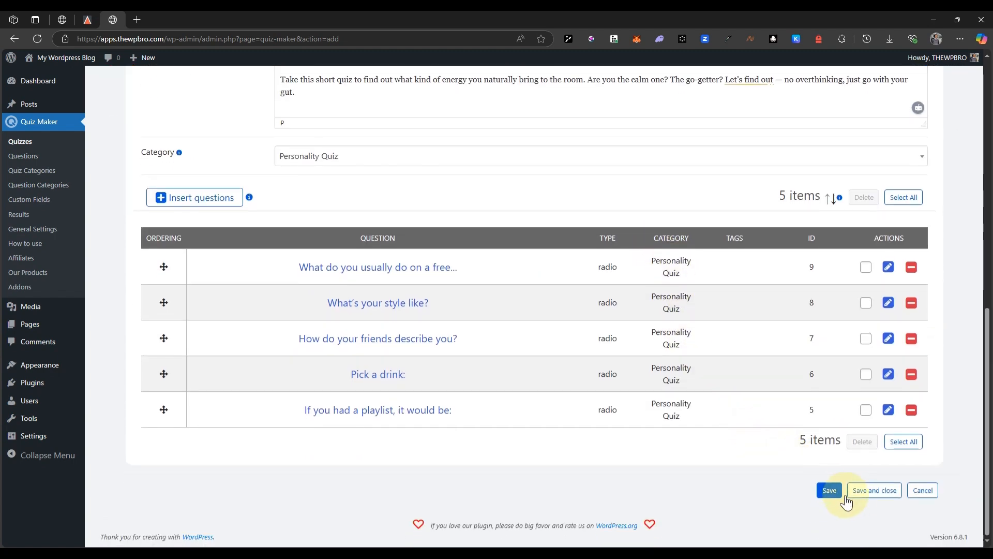
click(832, 493)
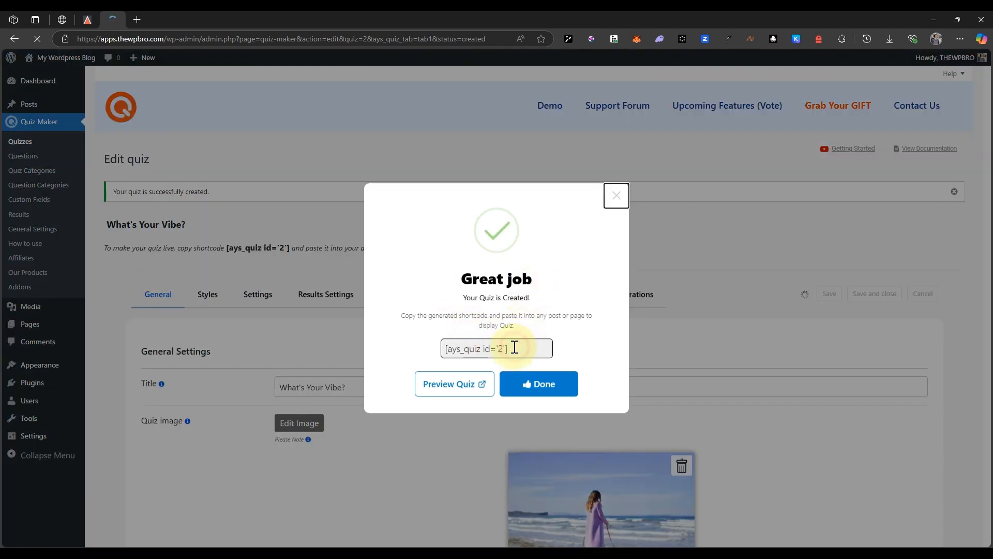
Copy the quiz shortcode [ays_quiz id='2'] from the confirmation dialog and dismiss the dialog
drag(517, 350, 443, 352)
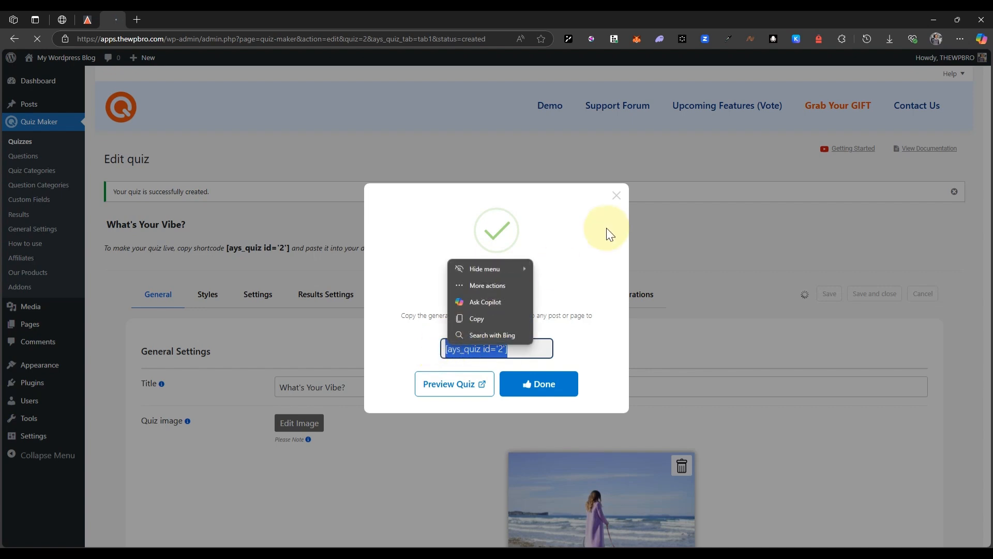
click(492, 322)
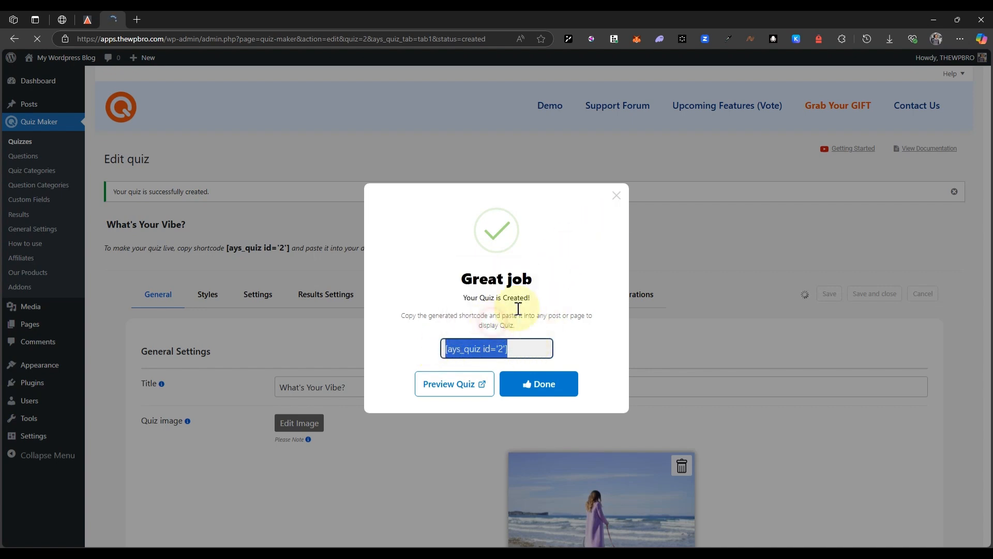
click(552, 386)
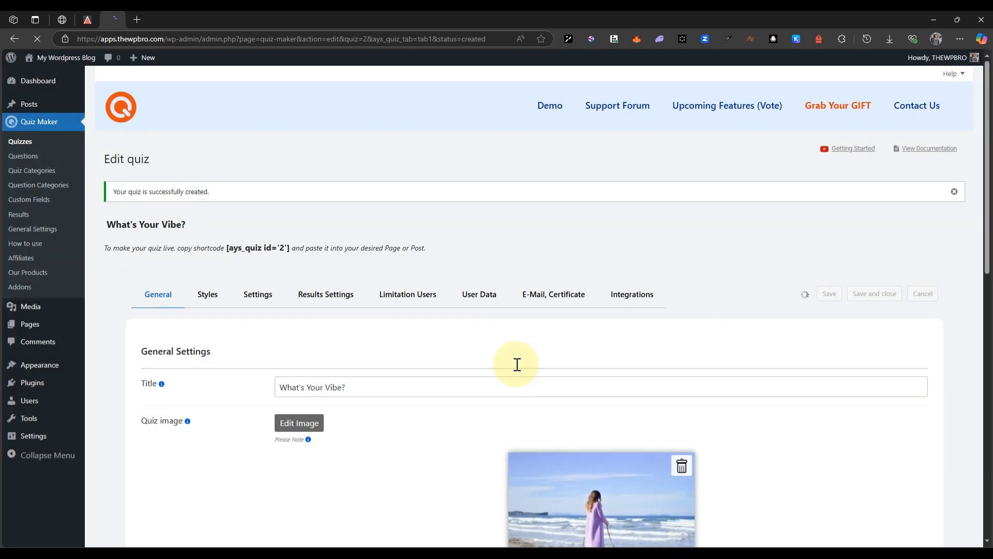
In the quiz's primary settings, enable creating a post for the quiz
click(258, 305)
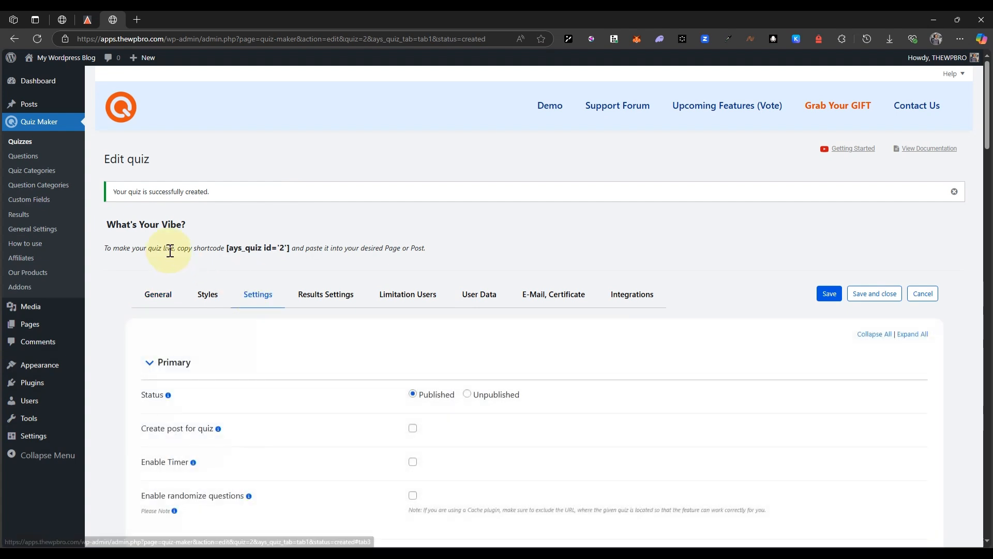
scroll(184, 259, down, 3)
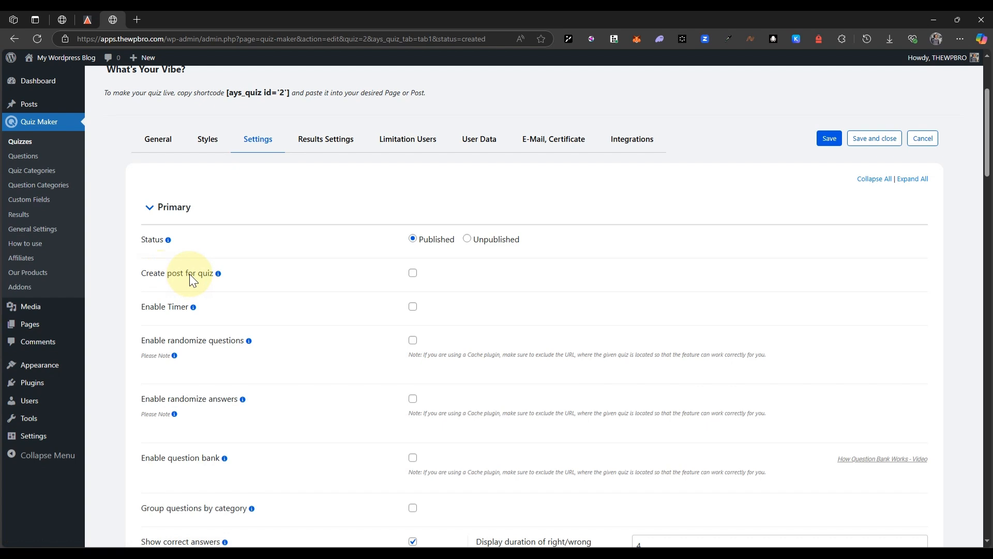
click(413, 273)
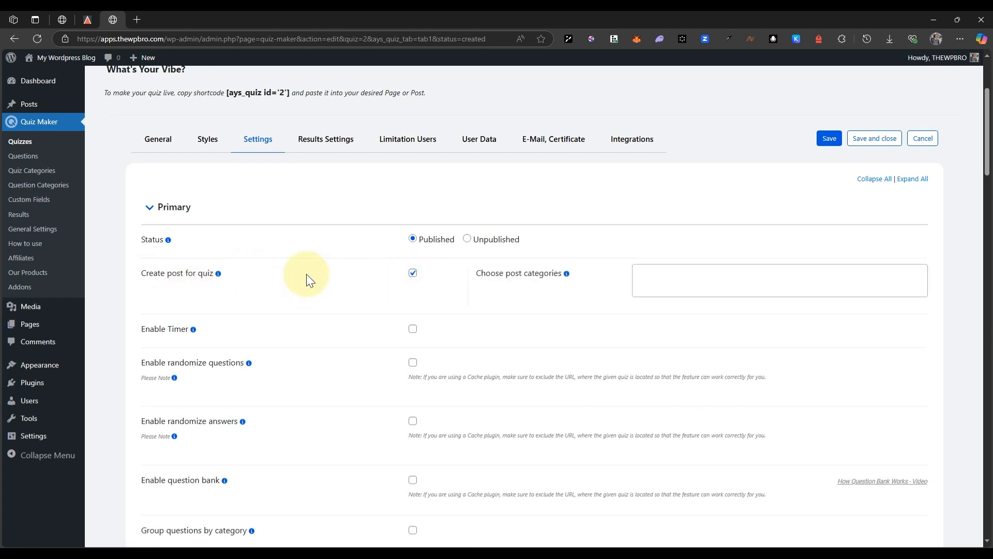
scroll(261, 289, down, 1)
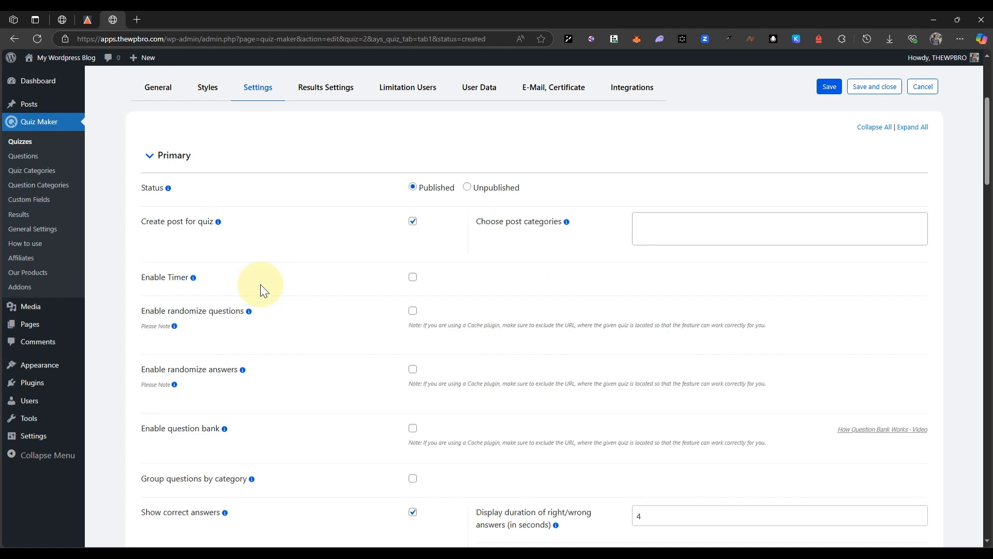
Turn off showing correct answers and make the questions required in the quiz's primary settings
scroll(260, 287, down, 3)
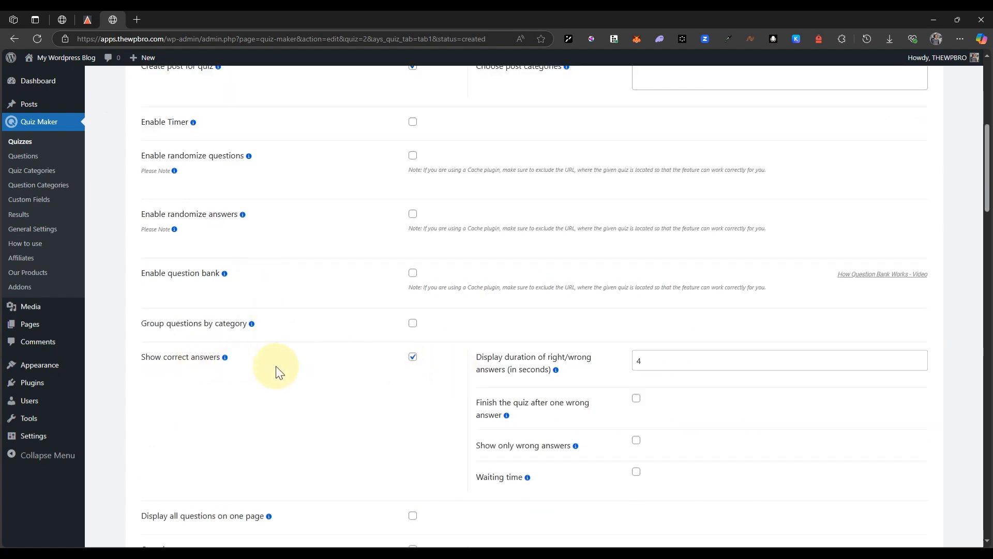
click(413, 358)
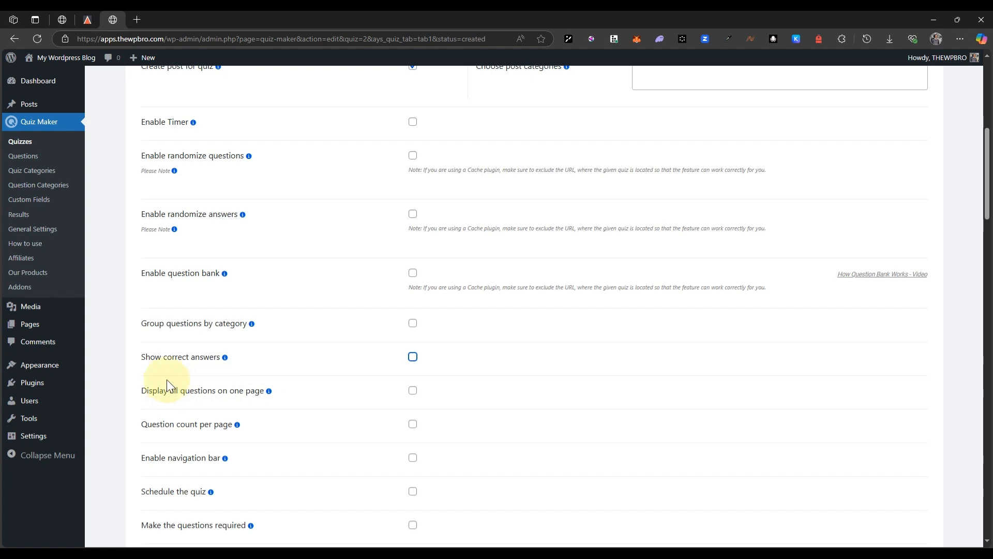
scroll(241, 332, down, 2)
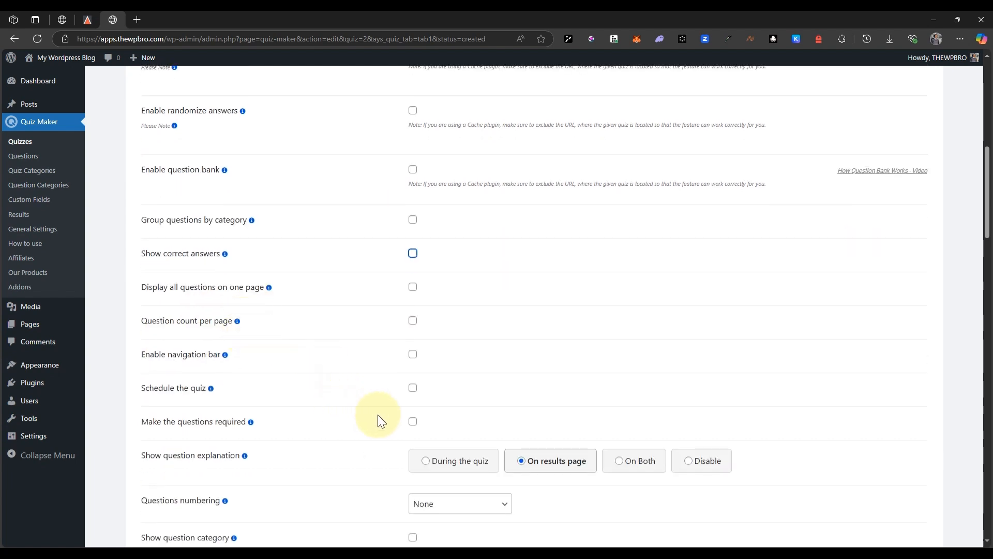
click(413, 422)
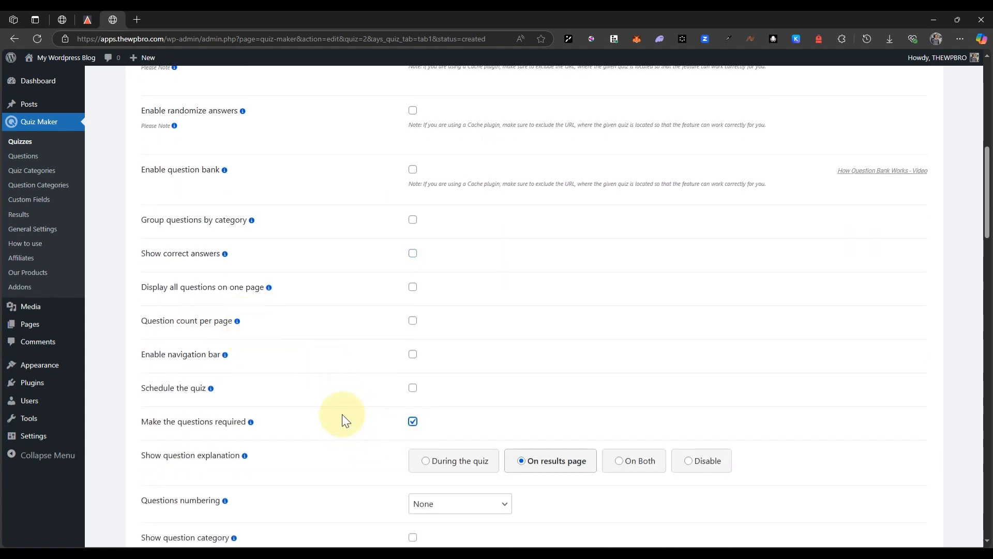
Enable showing the quiz category, quiz author and creation date on the quiz's start page
scroll(343, 414, down, 12)
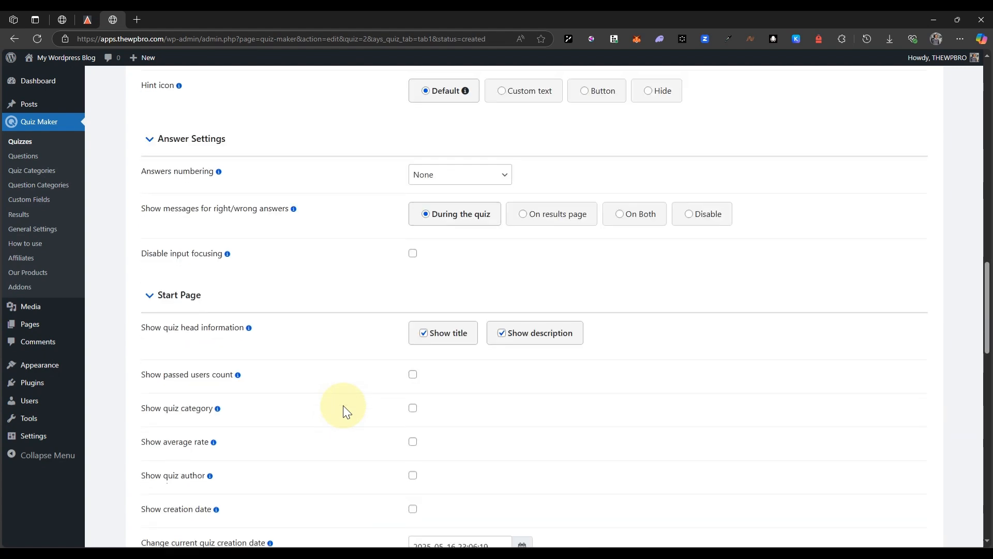
scroll(343, 405, down, 6)
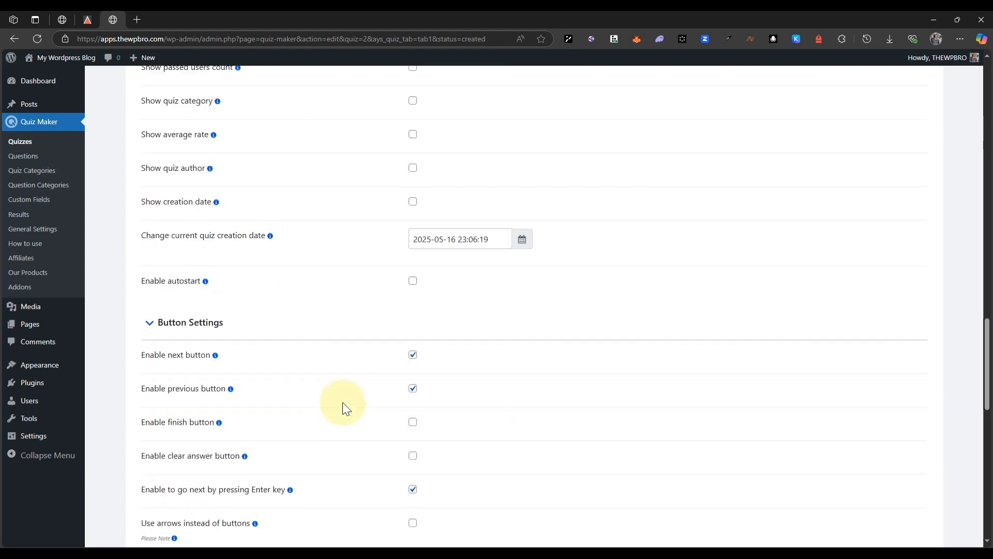
scroll(343, 406, up, 2)
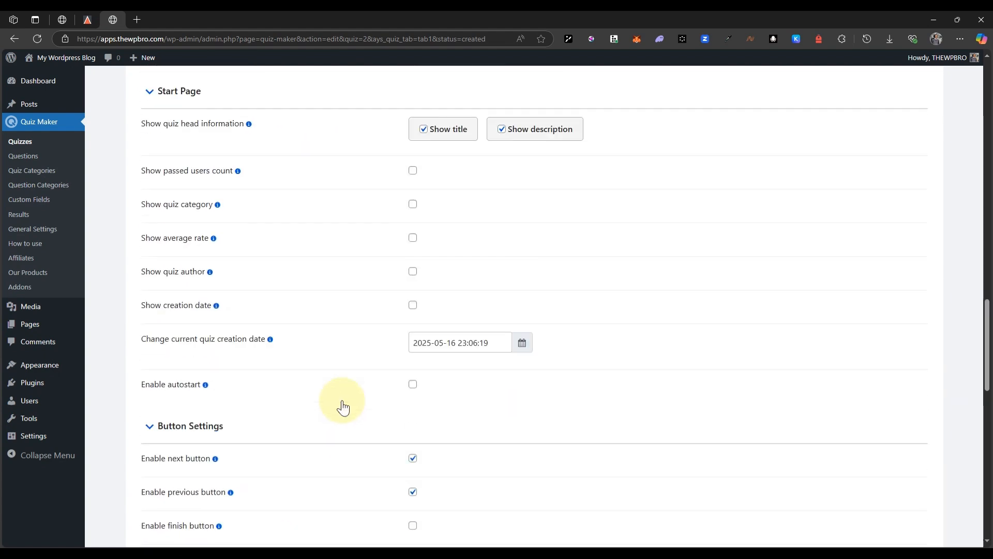
click(413, 204)
click(413, 280)
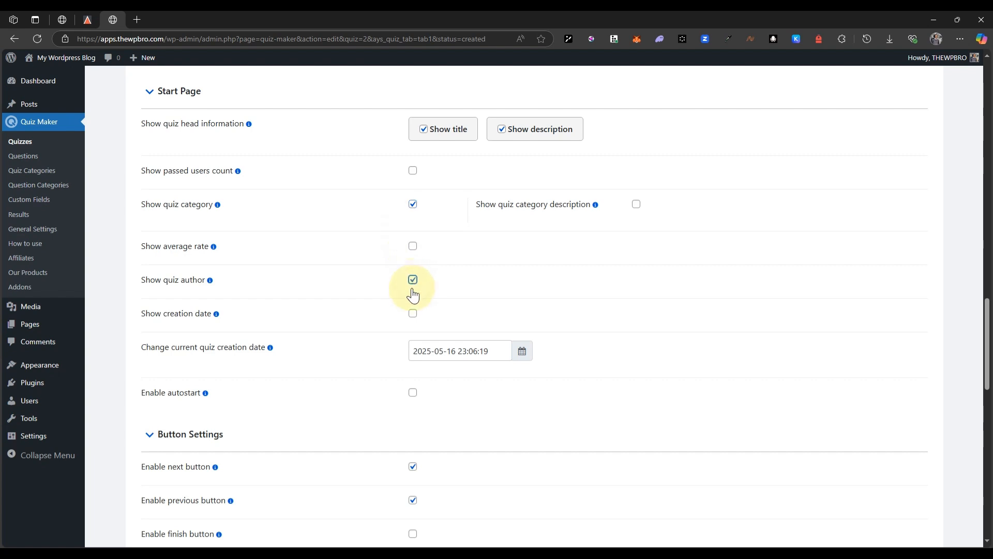
click(413, 315)
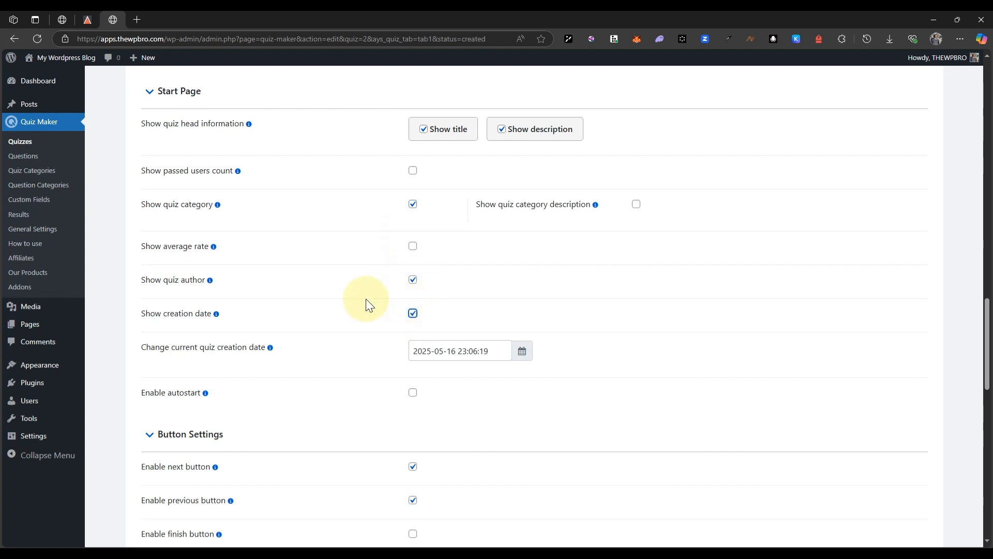
Save the updated quiz settings, leaving the button and advanced options at their defaults
scroll(365, 299, down, 7)
scroll(365, 299, down, 7)
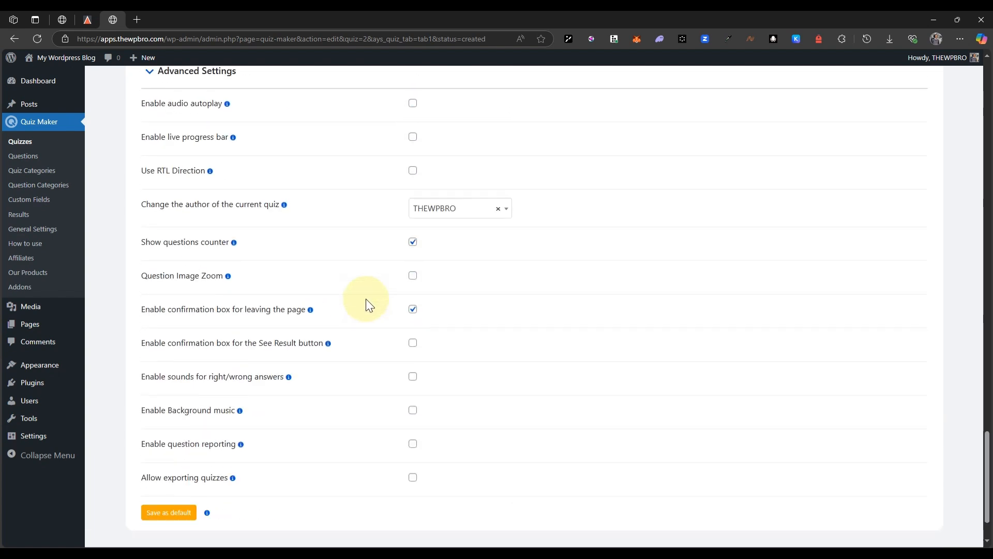
scroll(508, 326, down, 2)
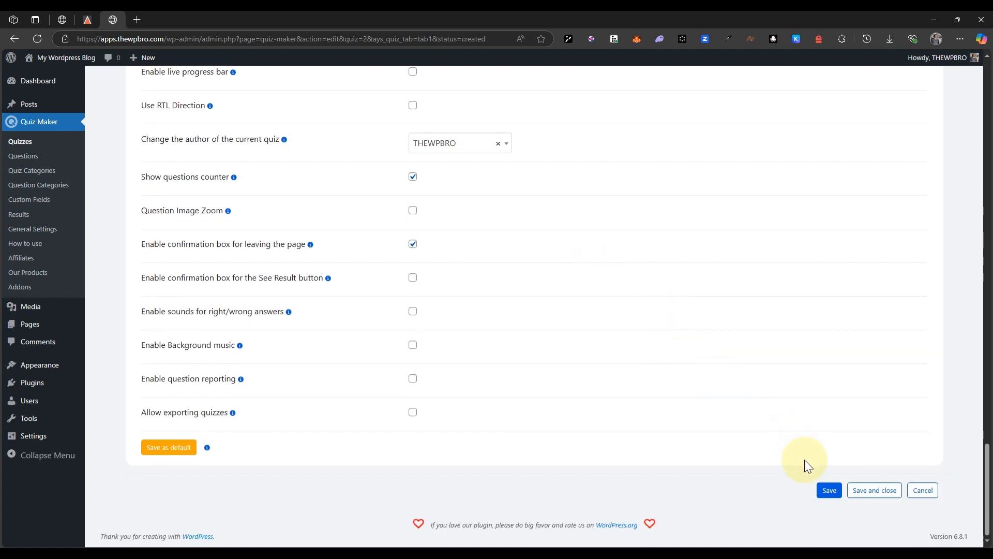
click(828, 490)
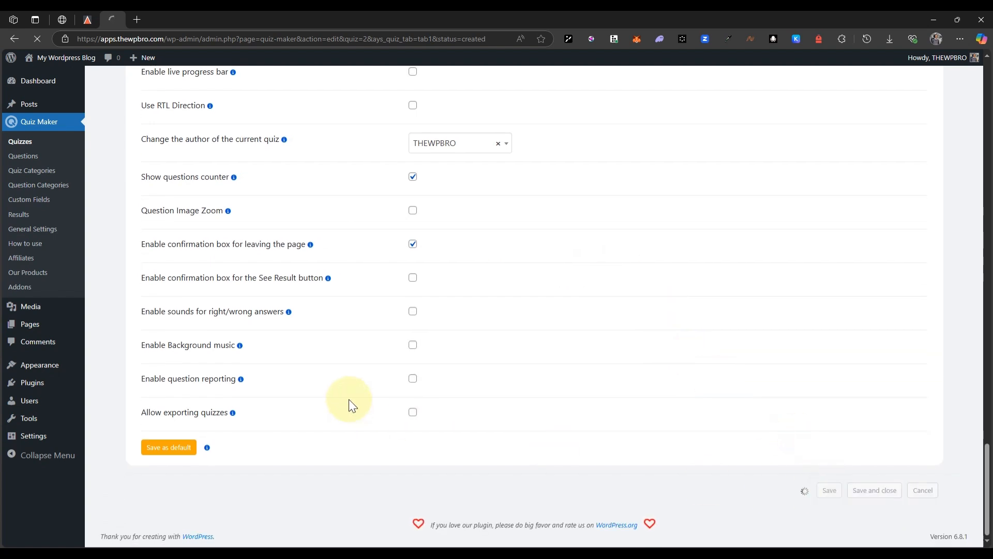
Copy the link to the quiz's published post from the primary settings
scroll(381, 322, down, 2)
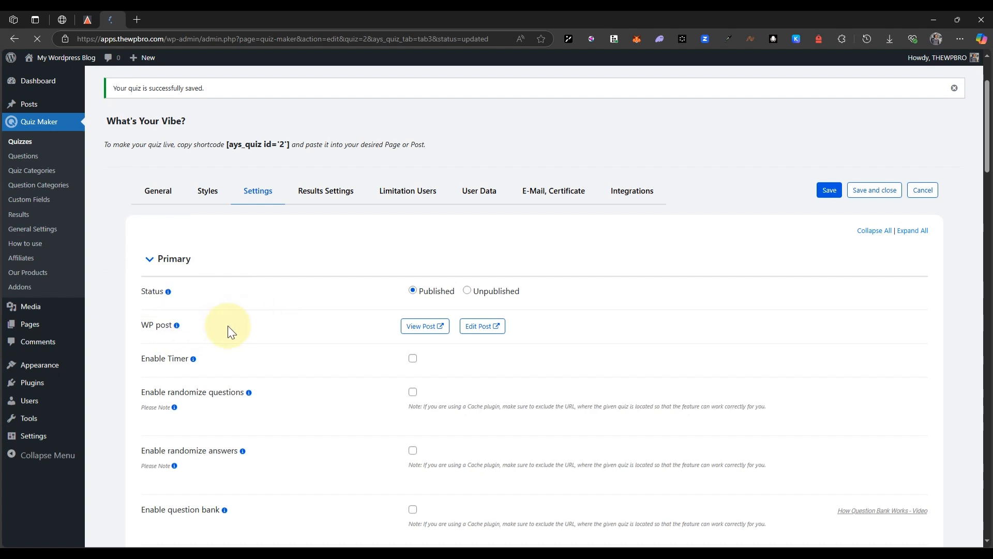
right_click(420, 327)
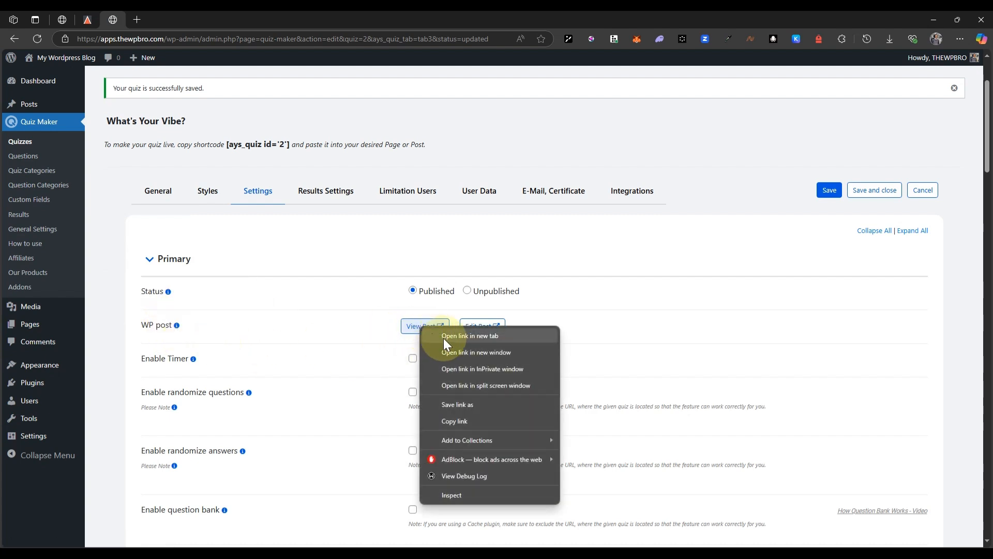
click(456, 421)
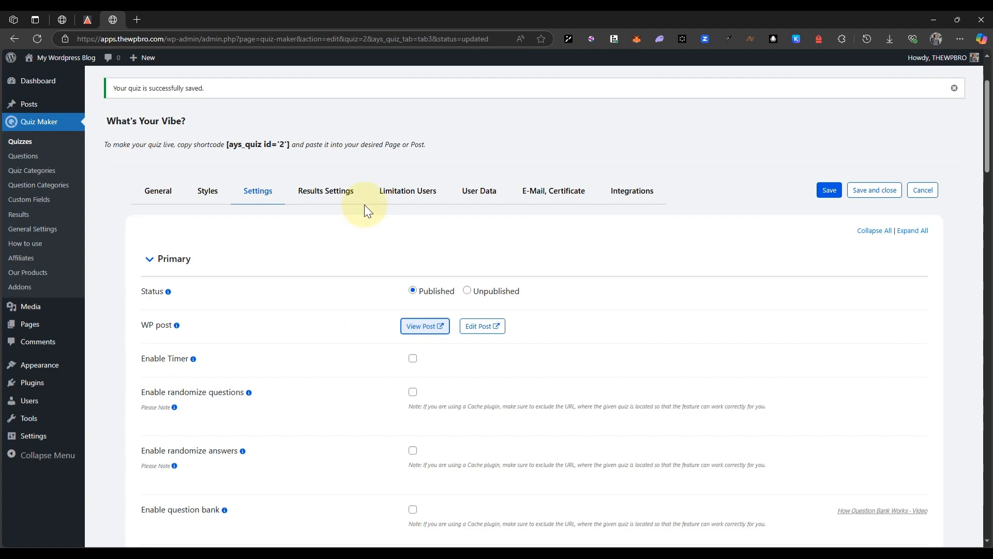
In the quiz's results settings, hide the score and enable the restart button
click(318, 200)
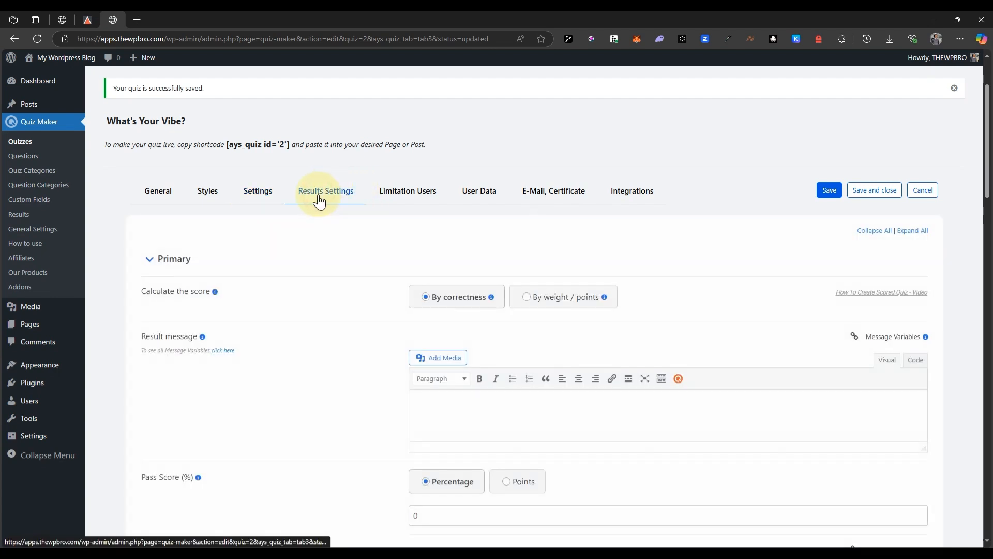
scroll(312, 316, down, 12)
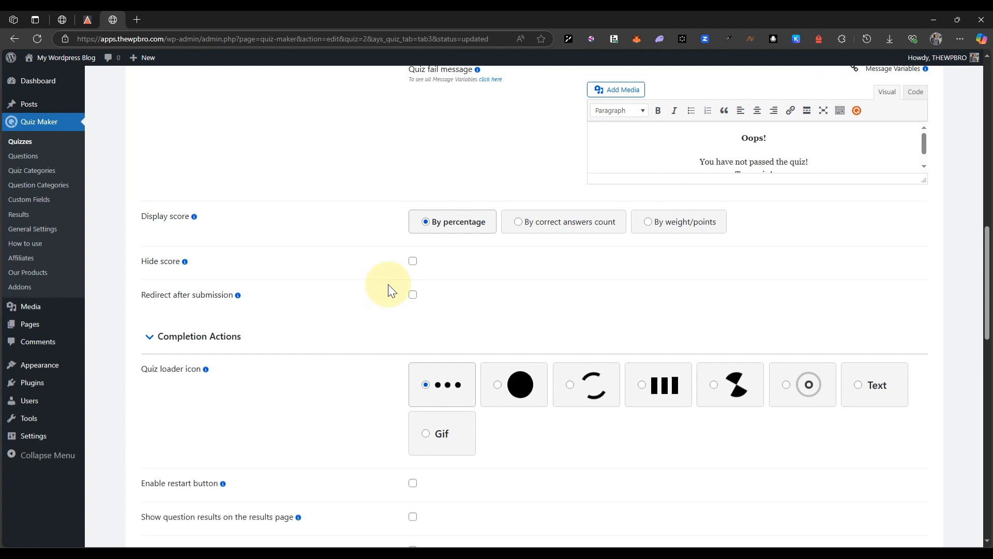
click(413, 262)
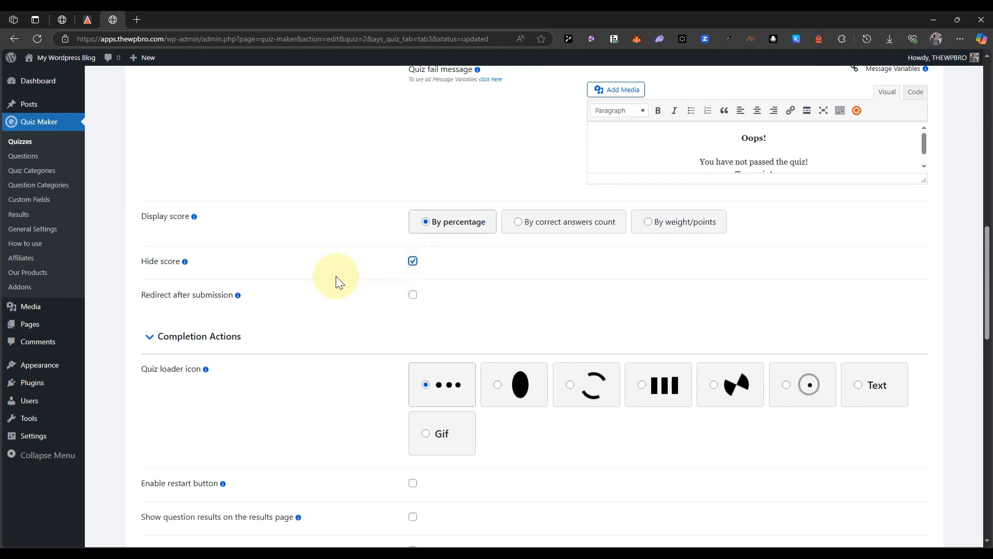
scroll(337, 280, down, 4)
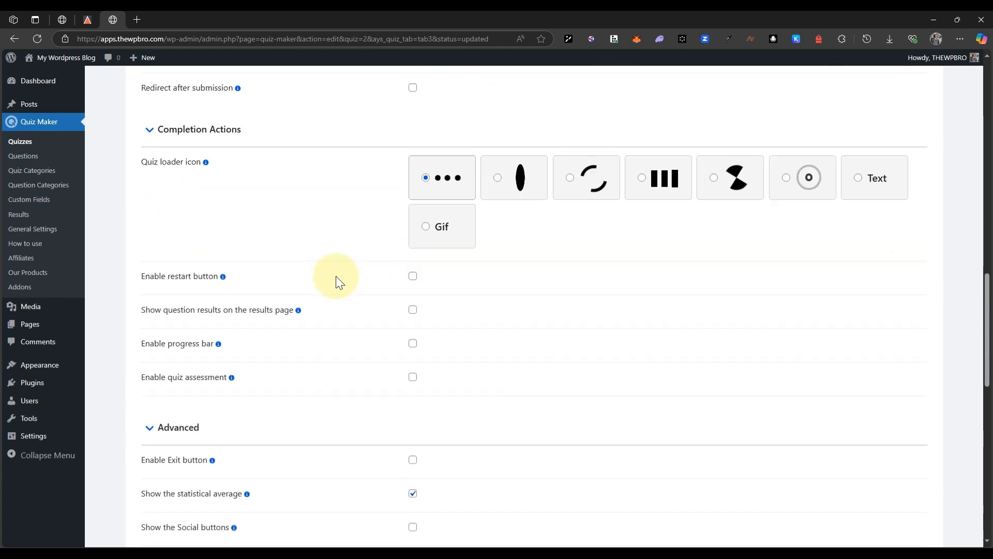
click(413, 277)
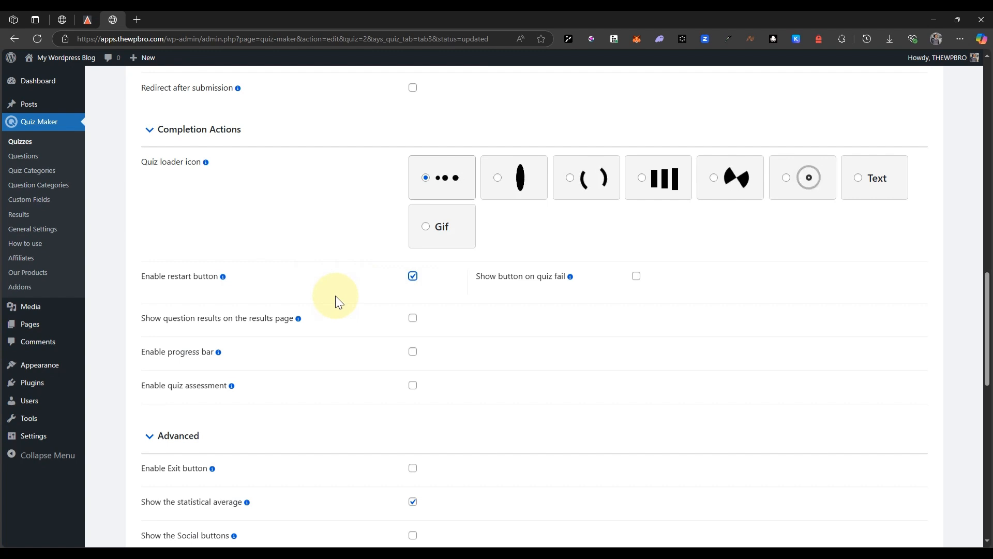
In the advanced results settings, turn off the statistical average and show the social buttons without VKontakte
scroll(337, 300, down, 2)
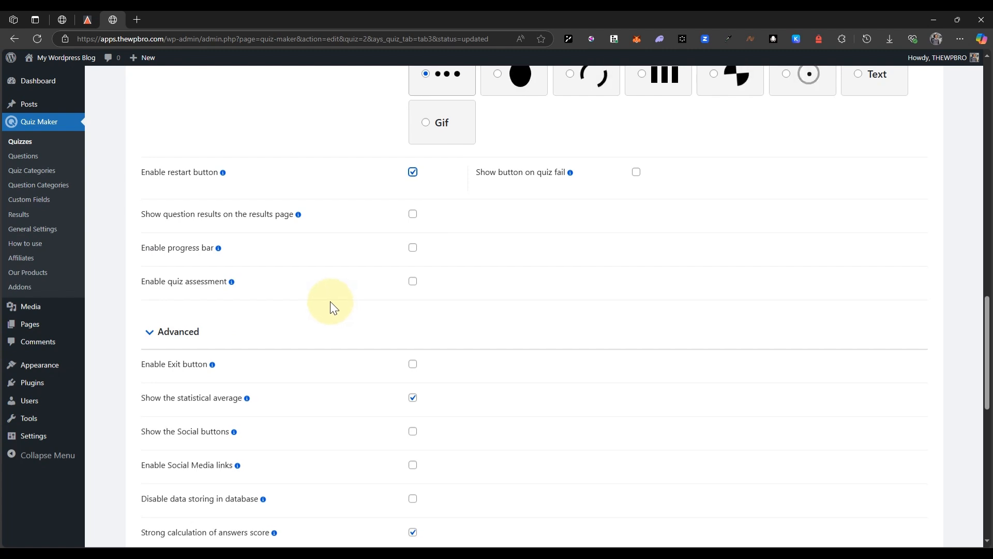
scroll(336, 310, down, 1)
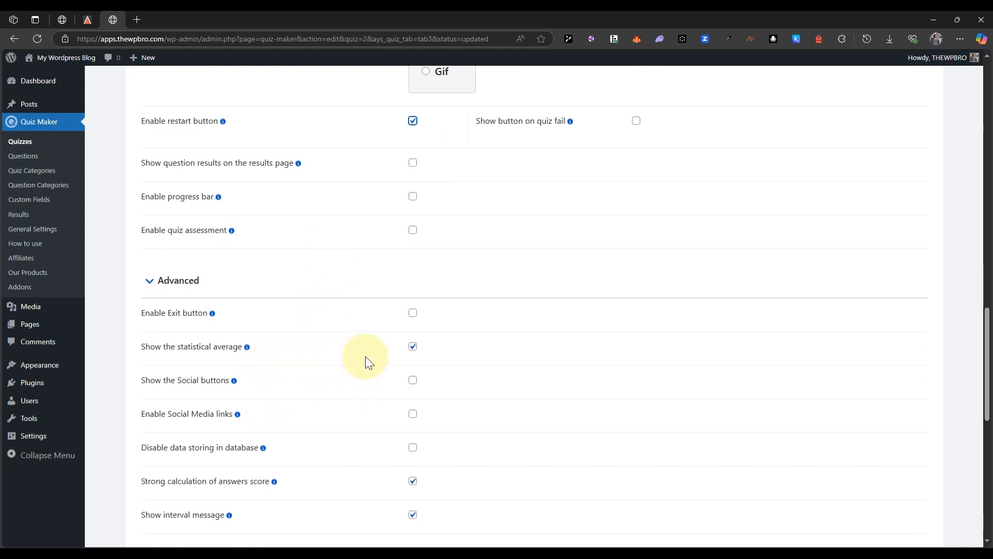
click(412, 347)
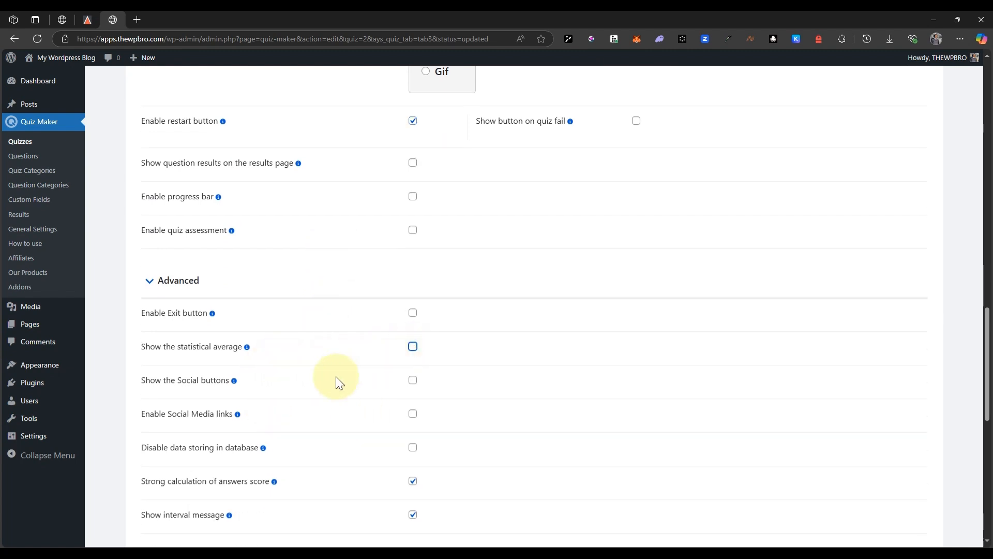
scroll(336, 377, down, 3)
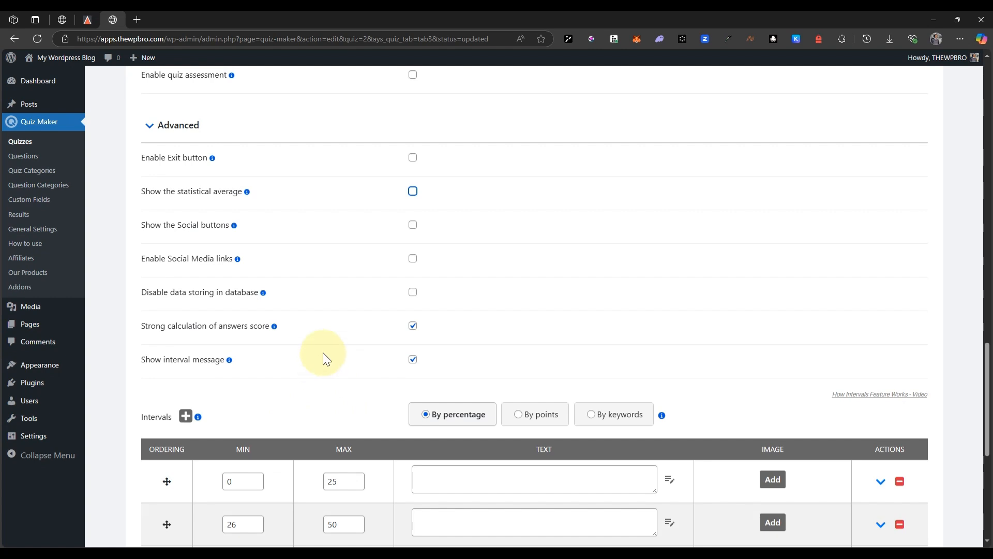
click(412, 226)
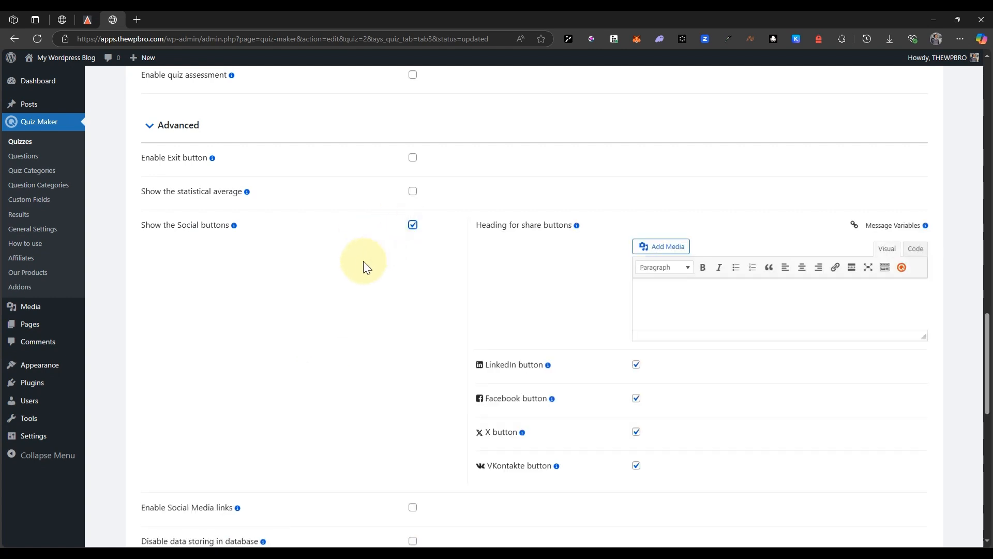
scroll(363, 266, down, 3)
click(636, 311)
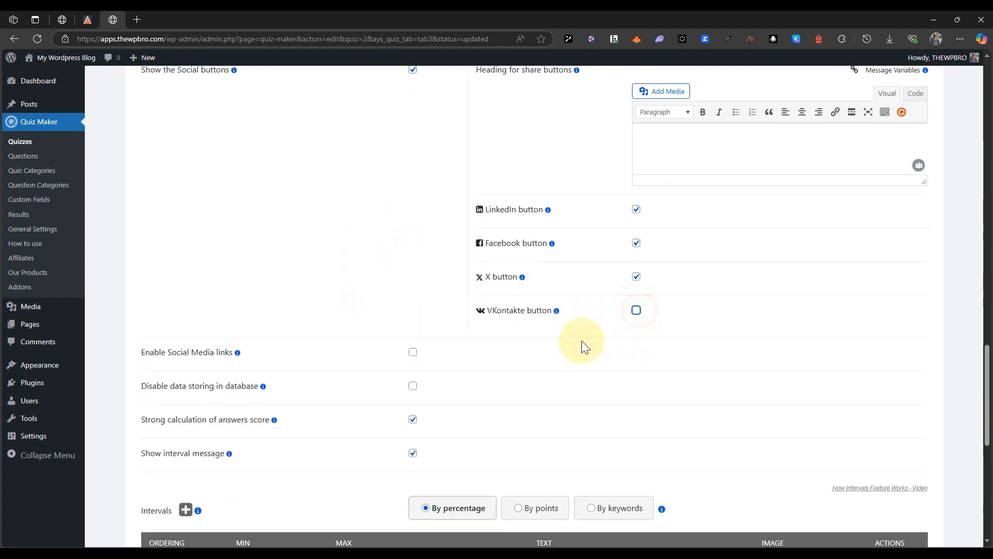
click(413, 354)
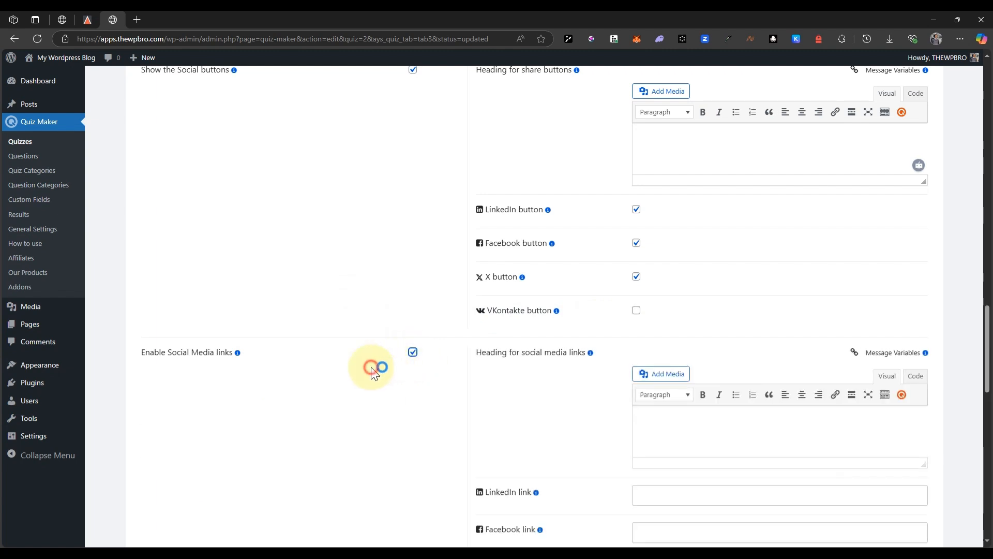
scroll(375, 367, down, 3)
scroll(371, 367, down, 5)
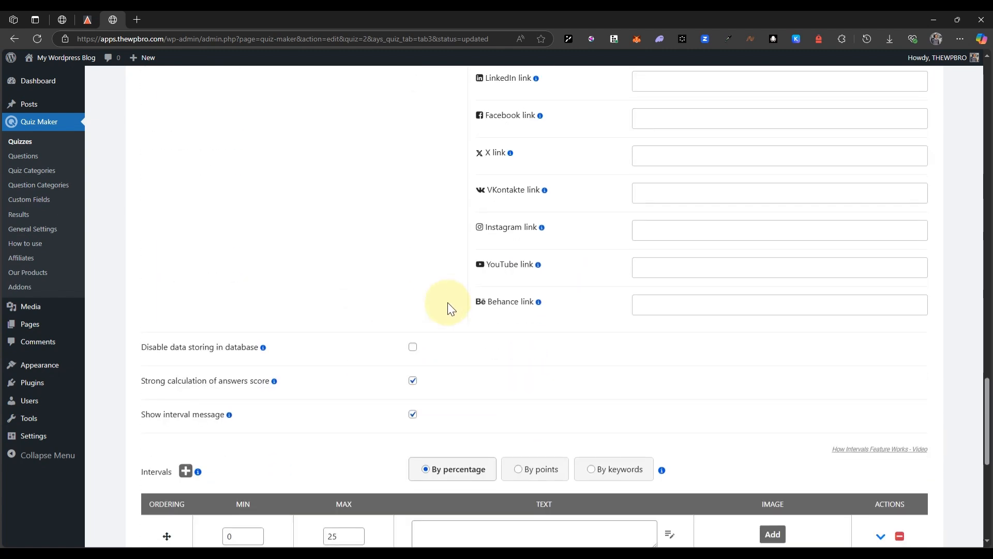
scroll(451, 304, up, 5)
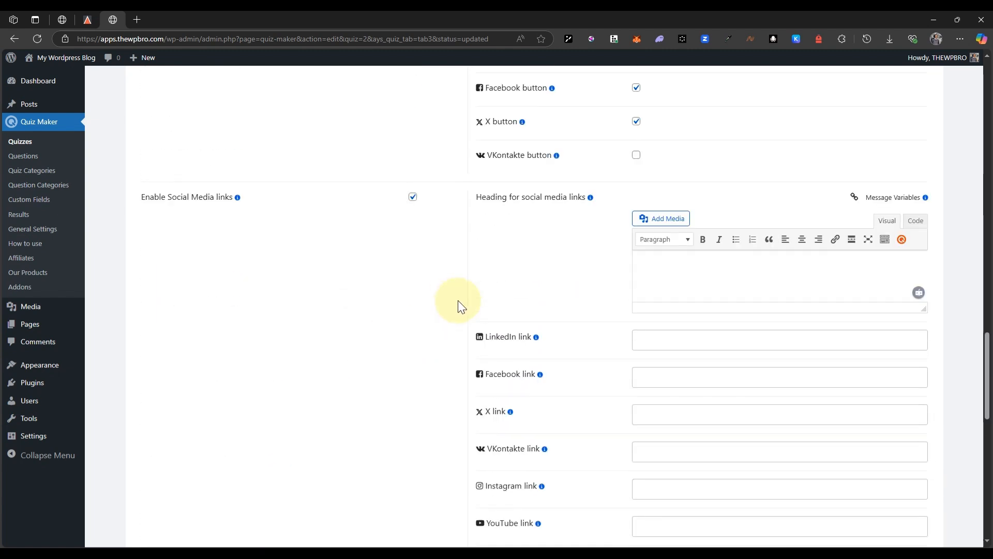
click(414, 200)
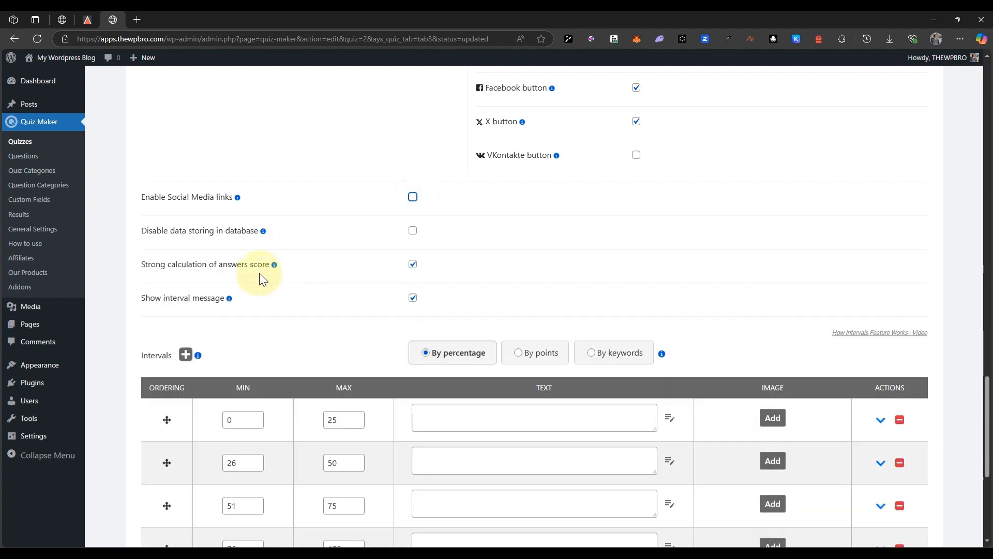
Set the quiz's result intervals to be evaluated by keywords
scroll(260, 279, down, 3)
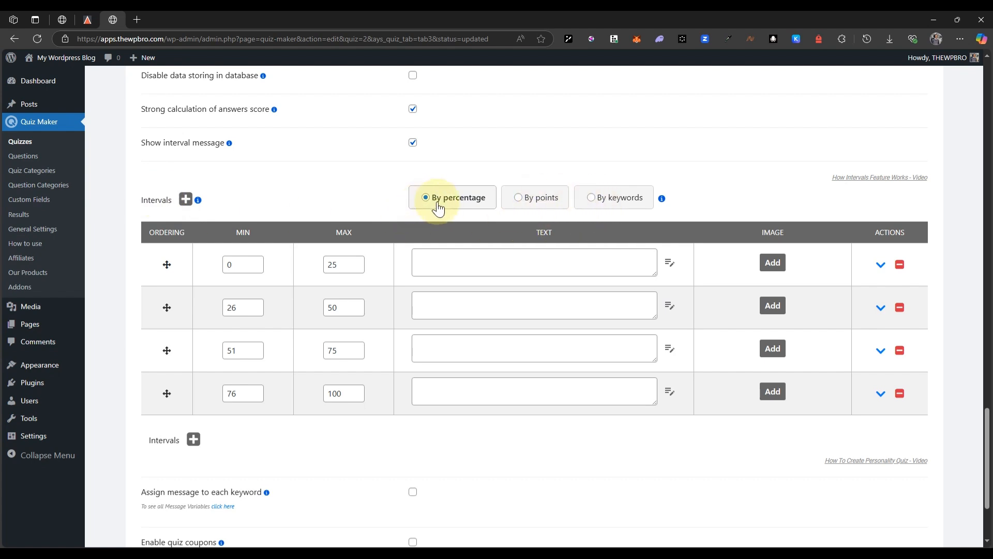
click(597, 202)
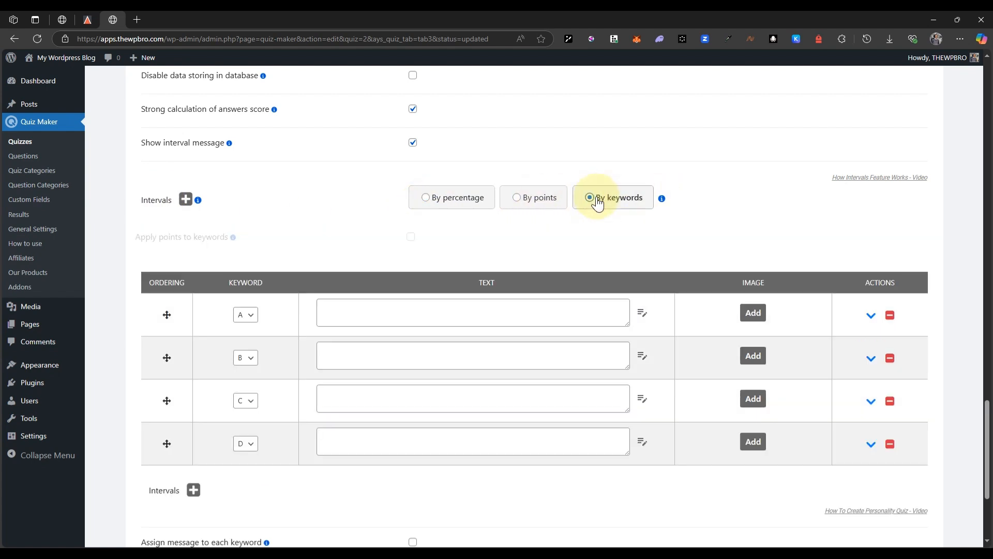
scroll(463, 365, down, 3)
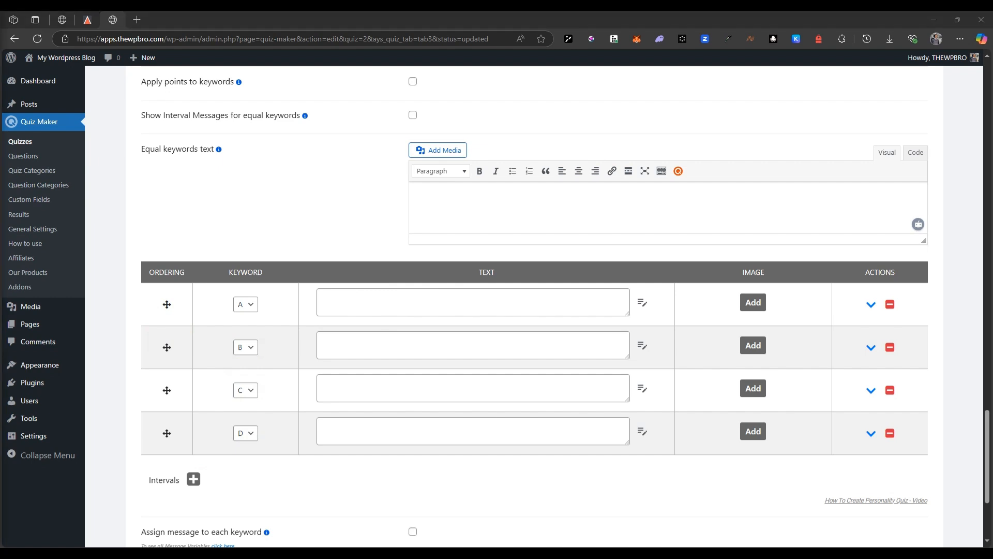
Give keyword A the result text "The Firestarter 🔥" and add the "I'm a Firestarter" image from the media library
click(497, 302)
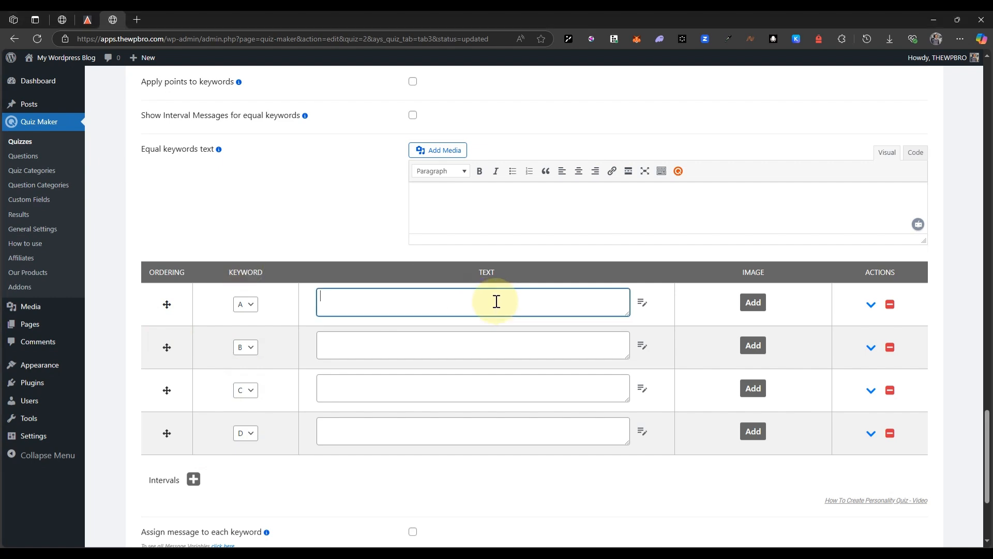
text(The Firestarter 🔥)
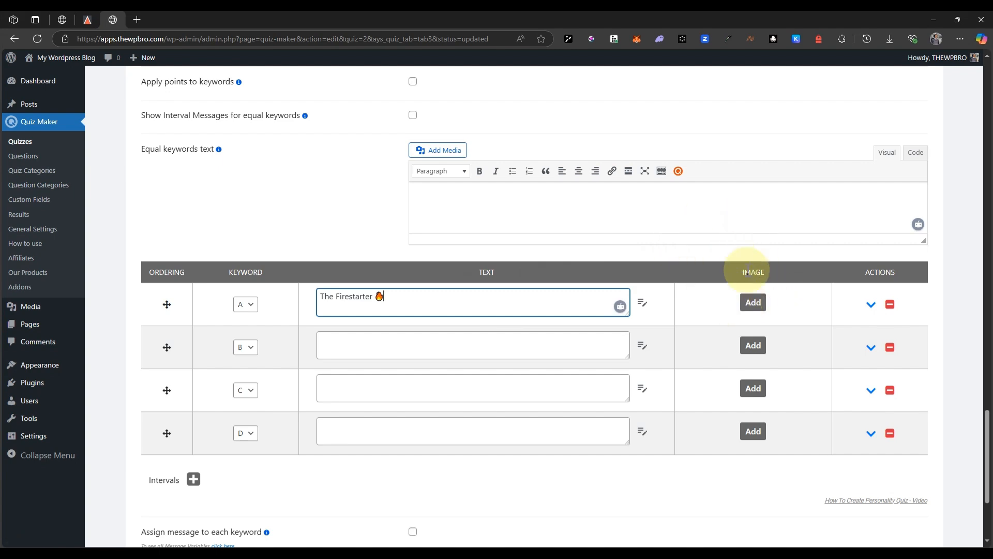
click(753, 303)
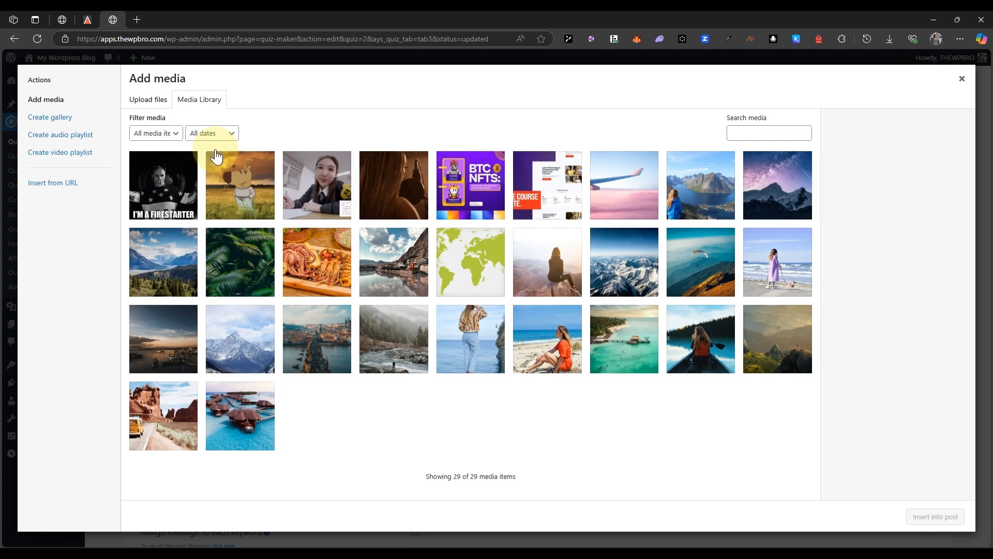
click(171, 176)
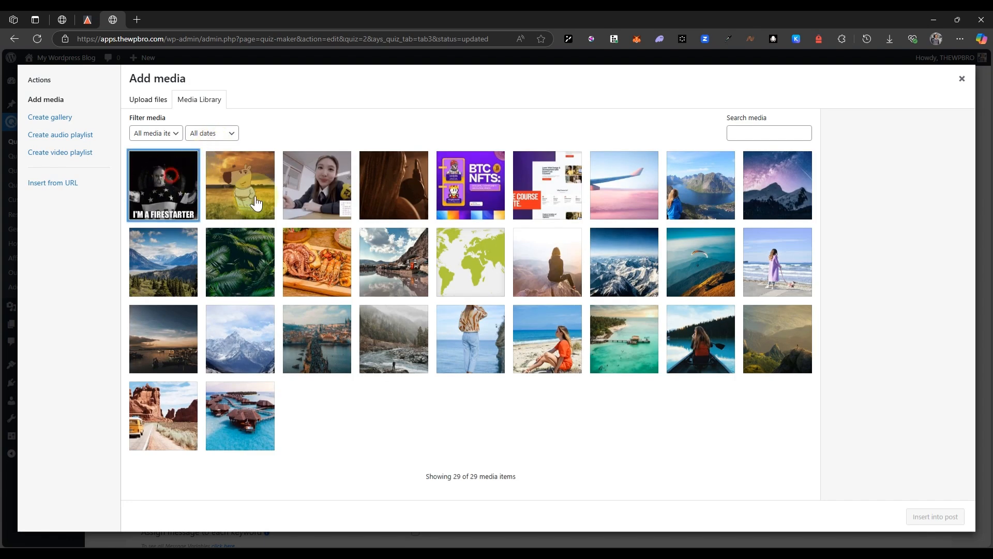
click(926, 517)
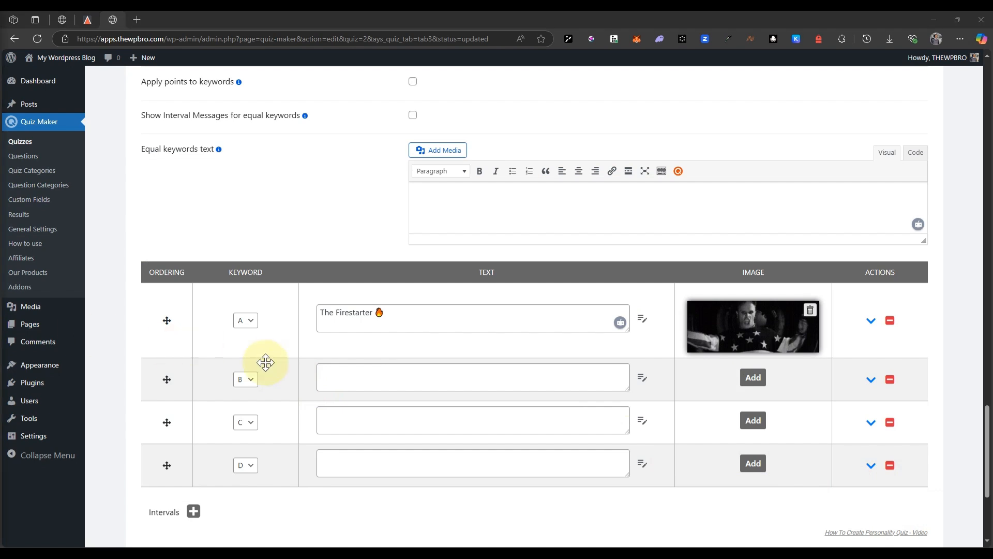
Give keyword B the result text "The Steady Soul 🌿" and add the dark brown-toned image from the media library
click(349, 372)
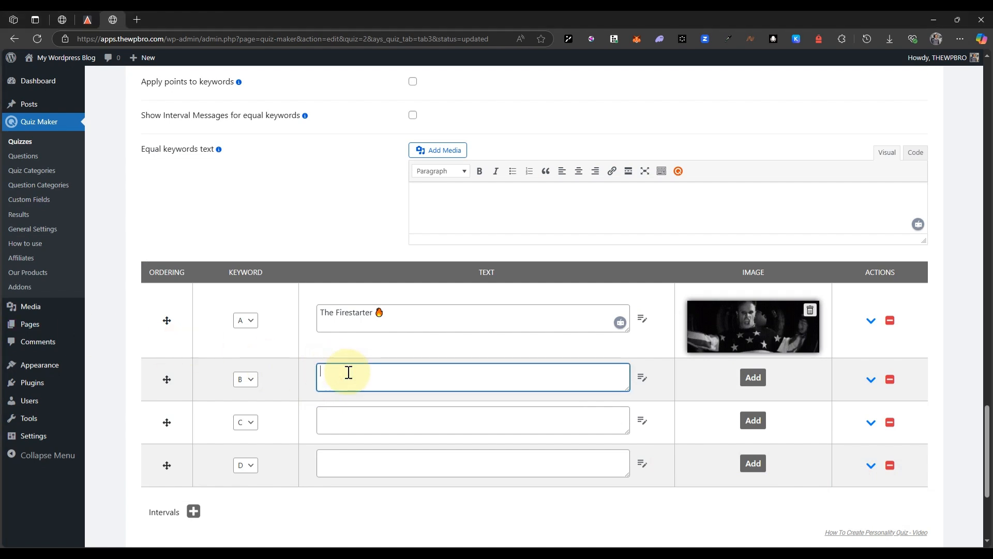
text(The Steady Soul 🌿)
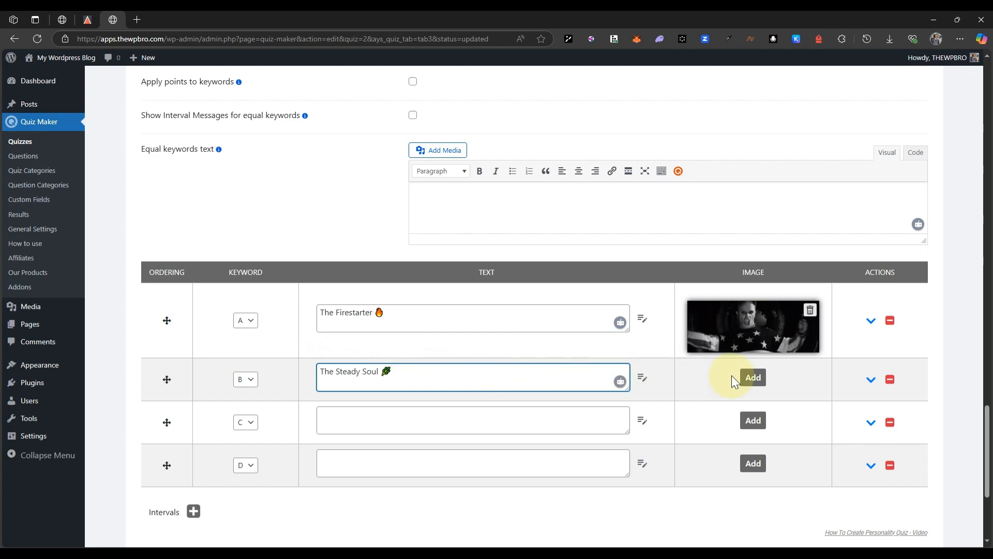
click(755, 387)
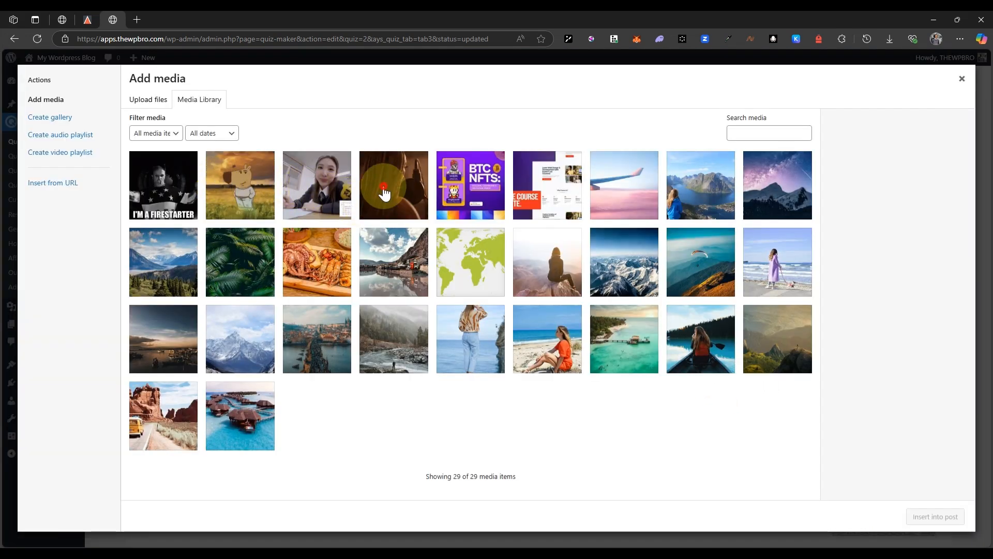
click(384, 194)
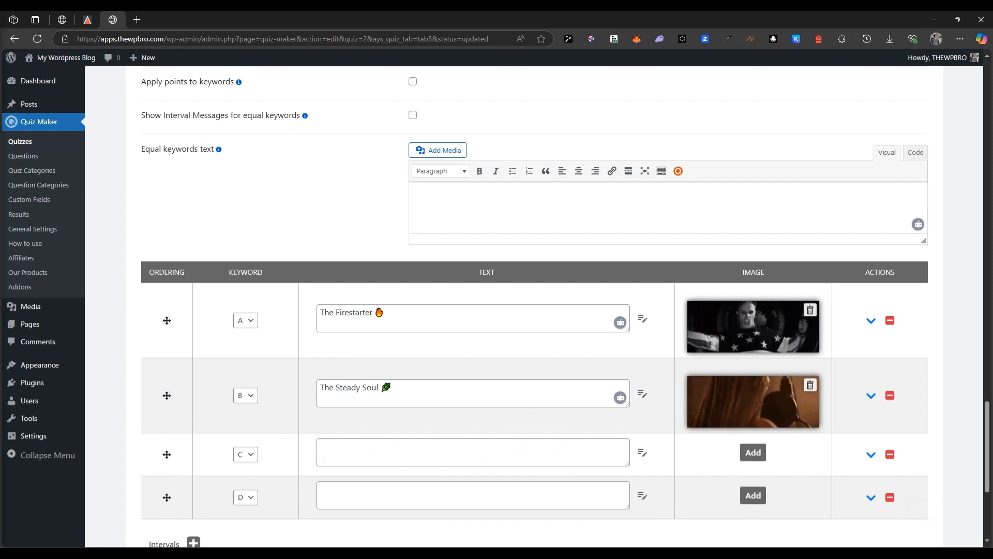
Give keyword C the result text "The Deep Diver 🌊" and add the image nayeon-twice.gif from the media library
click(358, 460)
text(The Deep Diver 🌊)
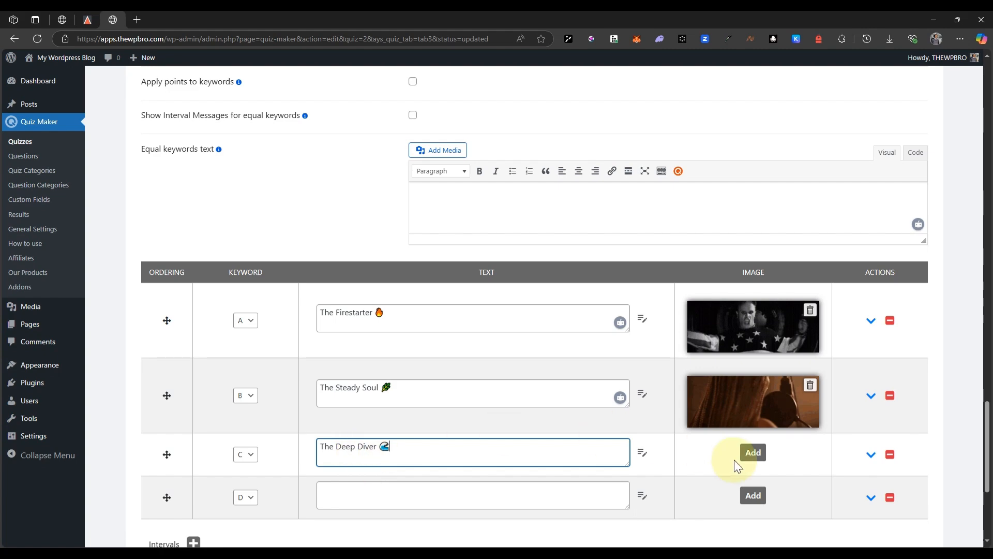
click(750, 453)
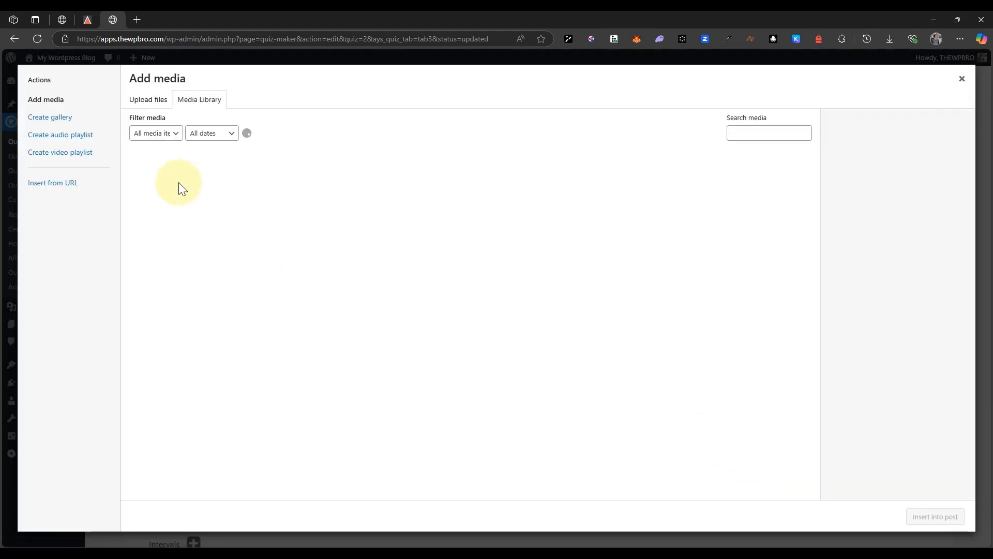
click(316, 184)
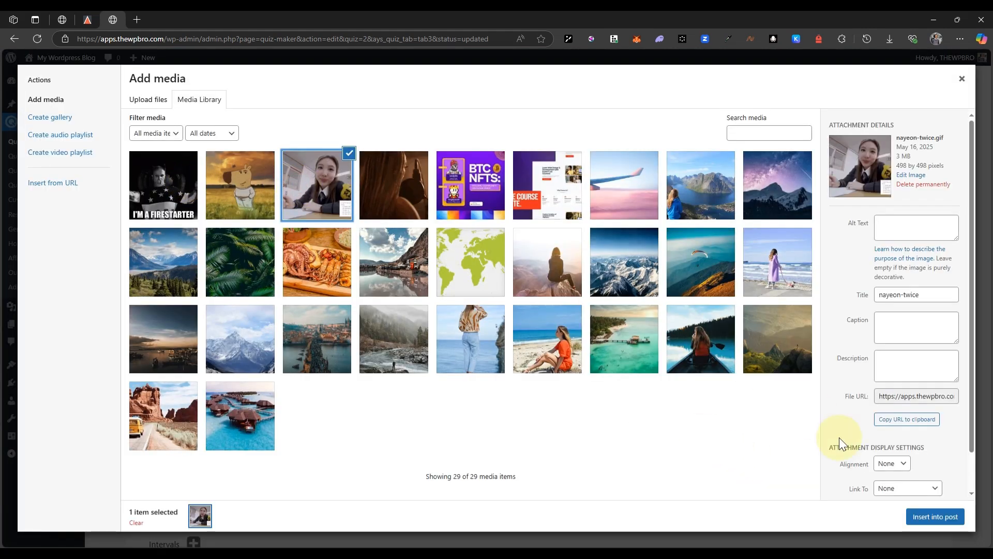
click(926, 510)
Give keyword D the result text "The Chill Vibe 🌞" and add the image of the cartoon character standing in a field
scroll(496, 406, down, 2)
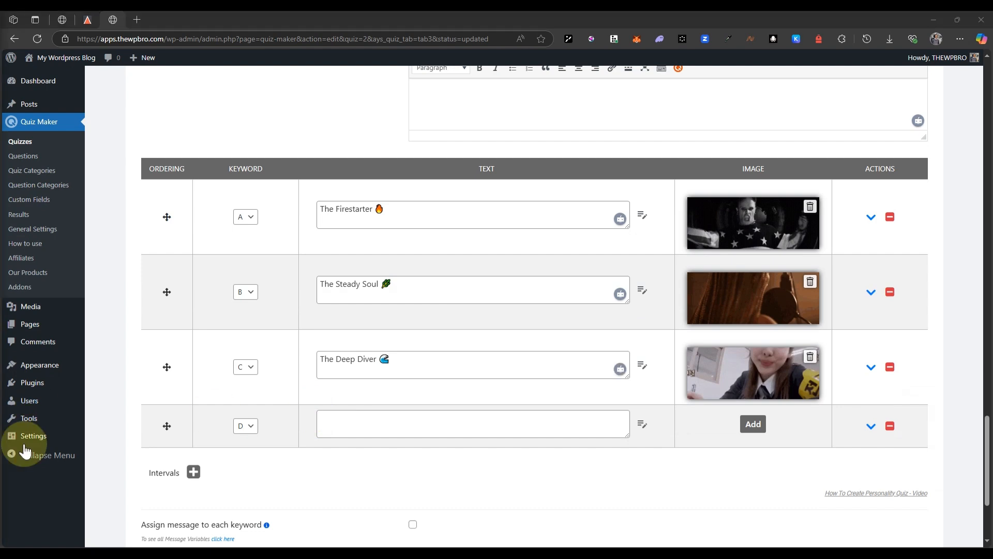
click(357, 434)
text(he Chill Vibe 🌞)
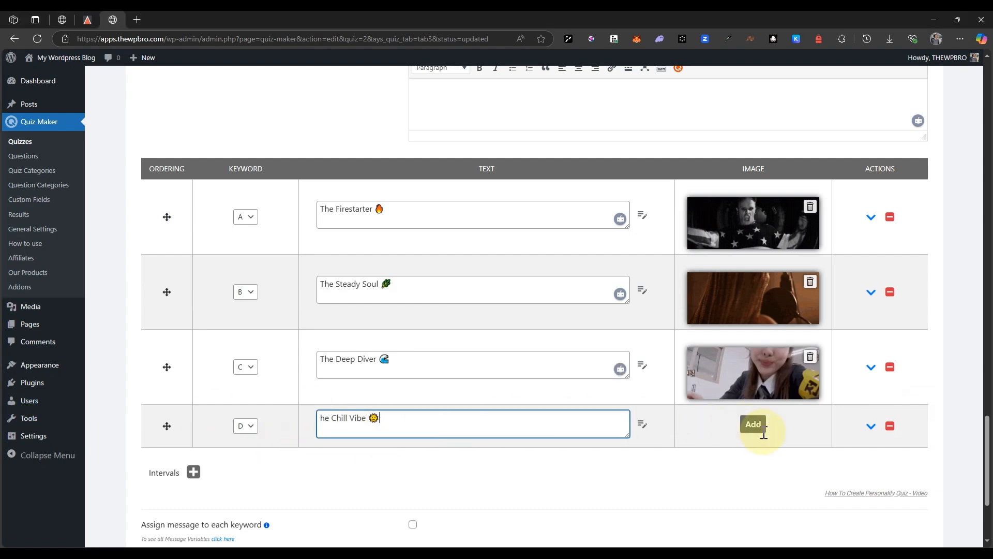
click(320, 420)
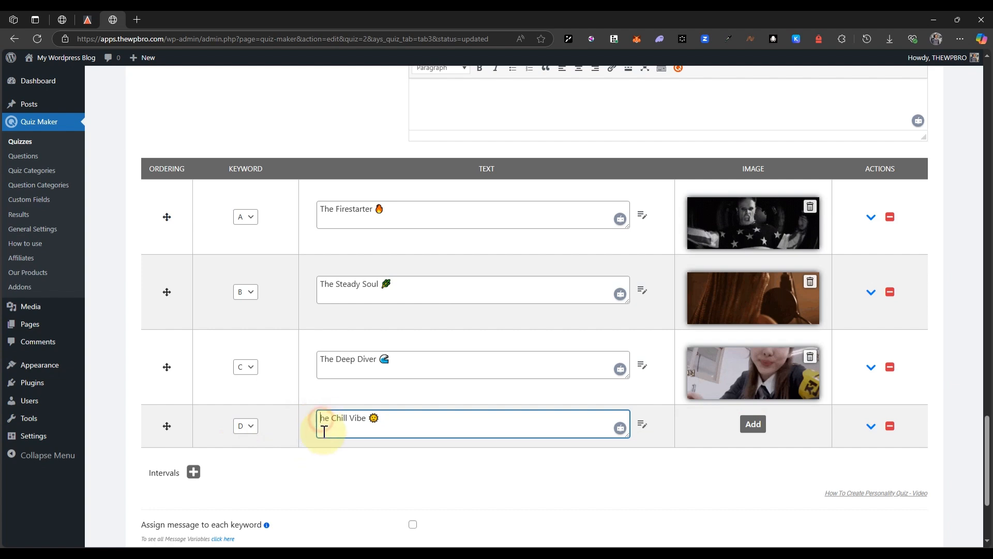
text(T)
click(745, 427)
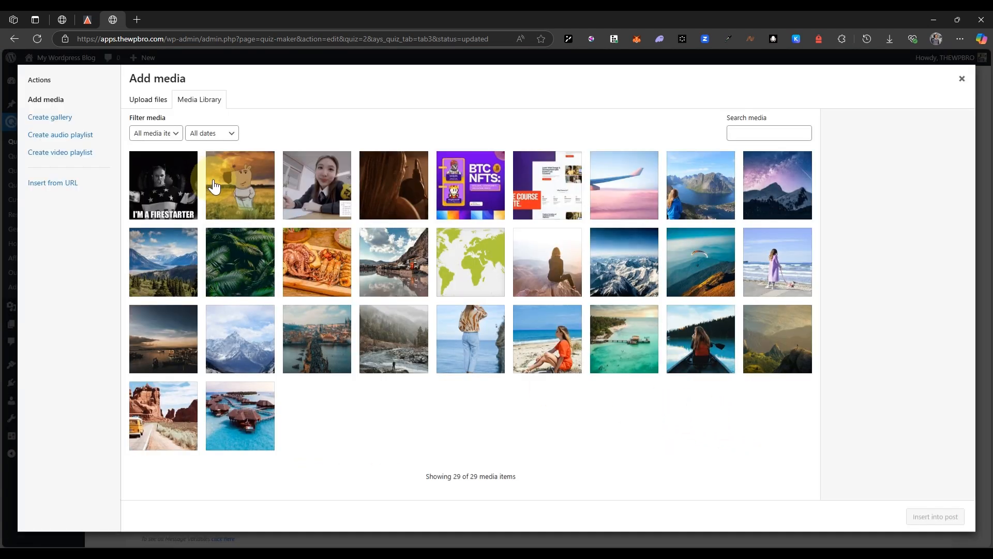
click(228, 181)
click(933, 516)
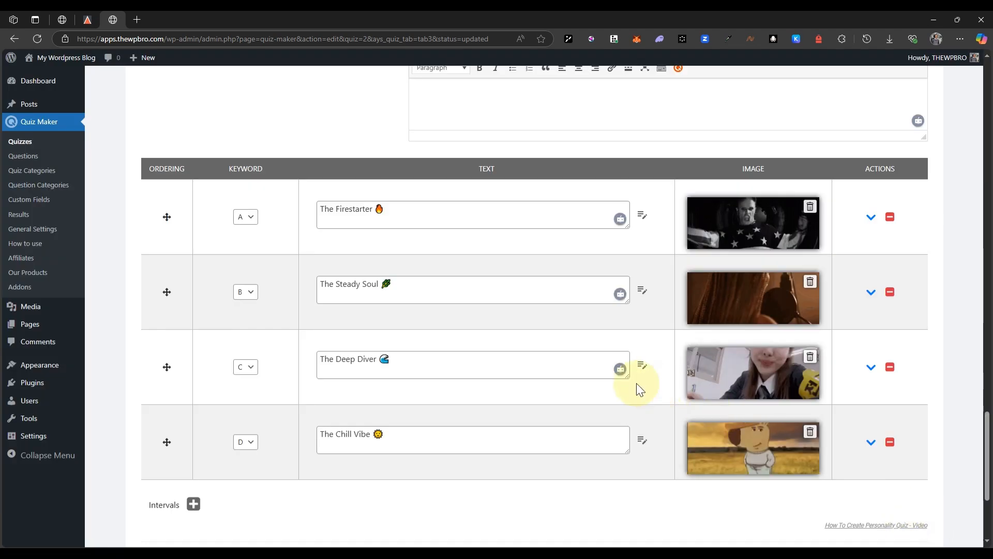
Review the four keyword results, save the quiz and close its editor
scroll(482, 390, down, 4)
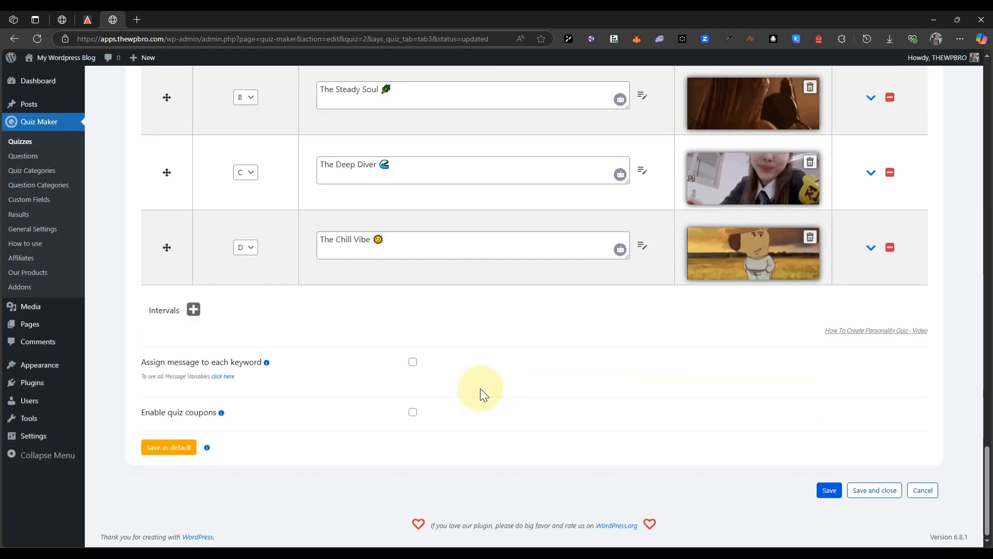
scroll(491, 252, up, 8)
scroll(914, 440, down, 7)
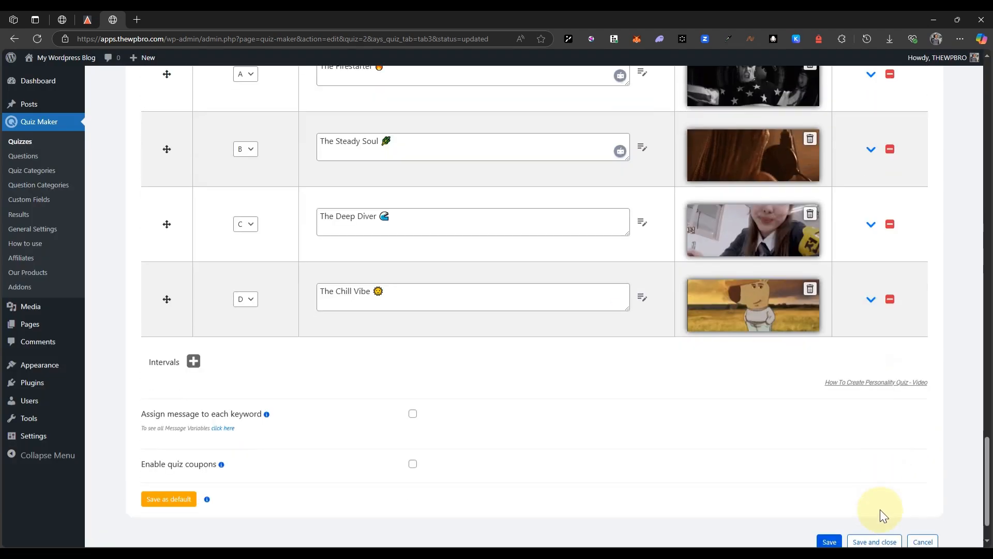
click(881, 542)
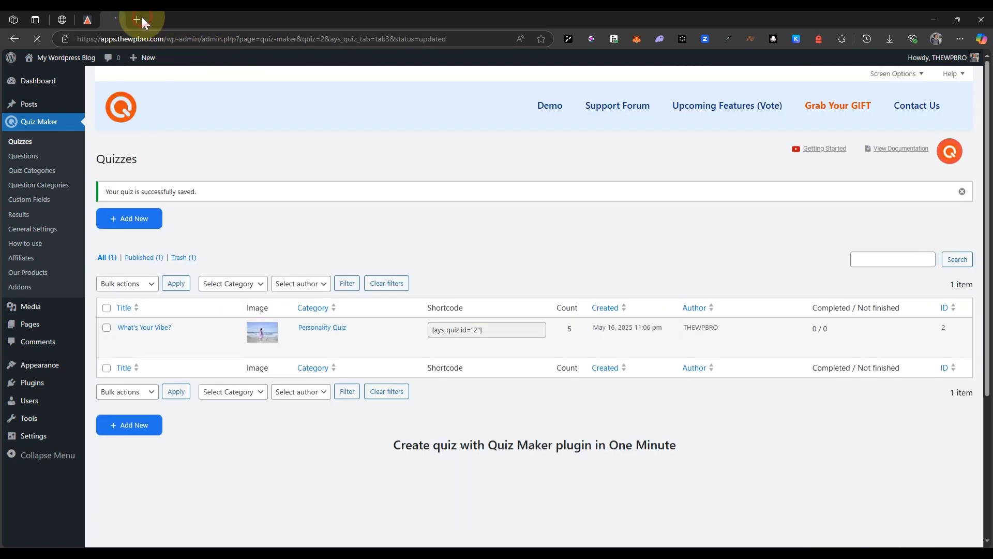
Open the published post apps.thewpbro.com/2025/05/16/whats-your-vibe-2/ in a new browser tab using the copied link
click(142, 19)
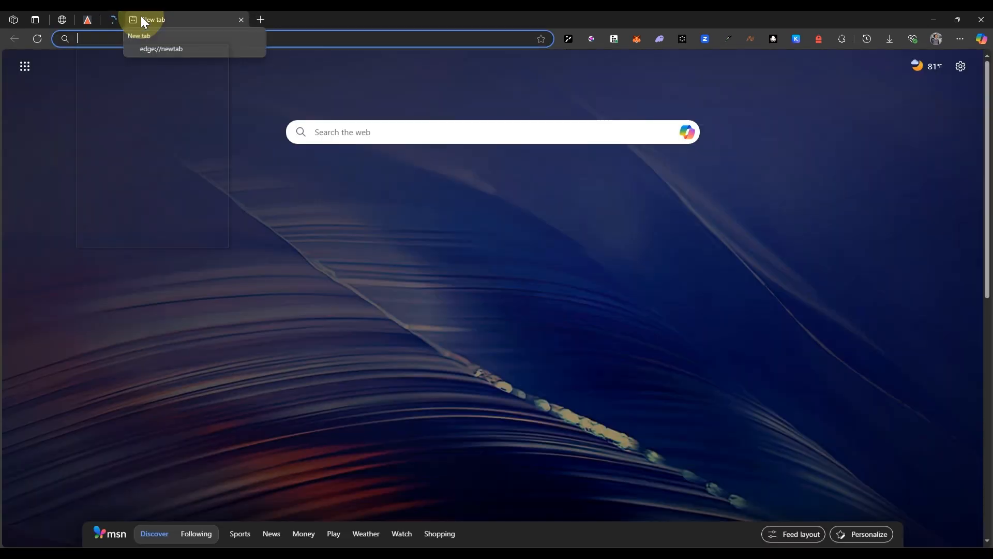
key(super+v)
scroll(141, 121, up, 5)
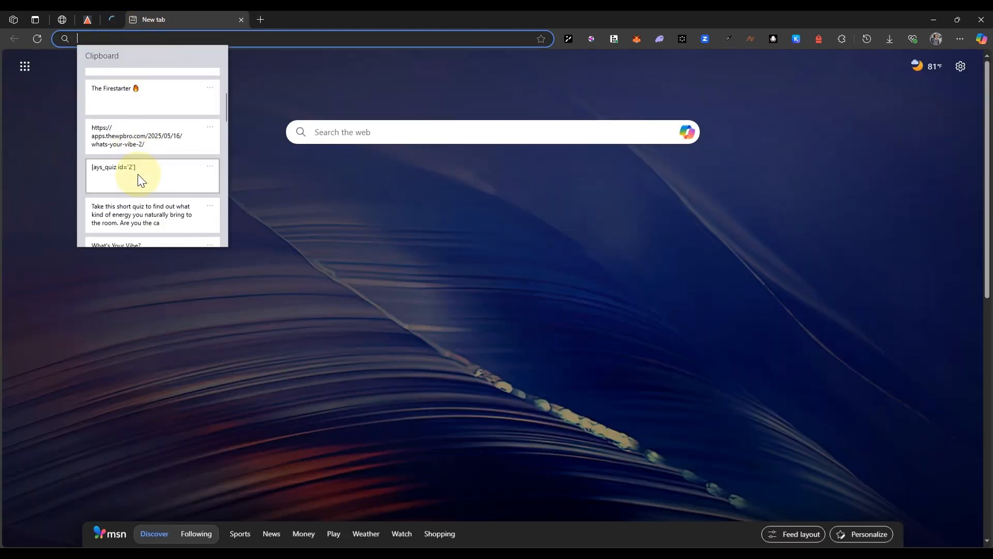
click(158, 133)
click(277, 55)
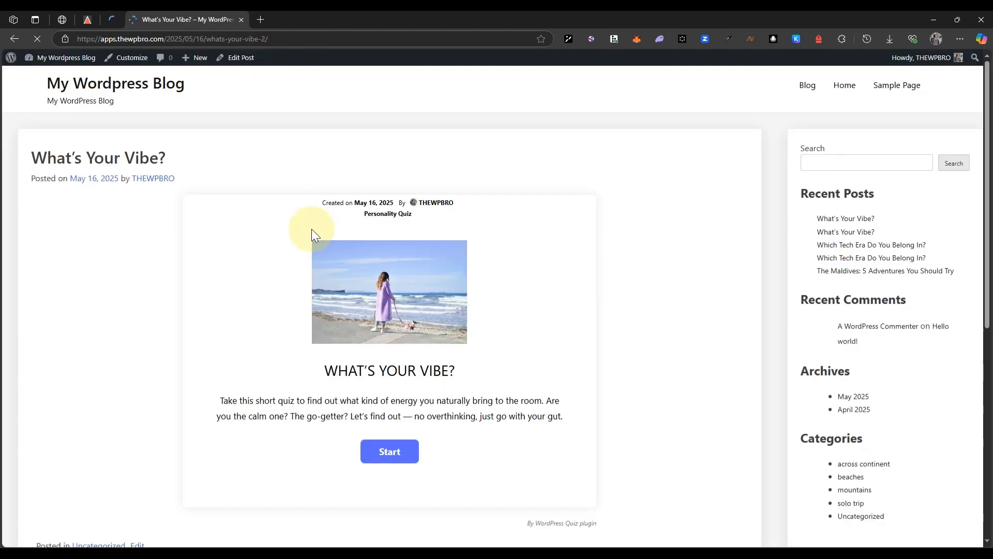
Examine the quiz's start screen in the post, including its creation date, author, category, image, title and description
drag(349, 202, 369, 200)
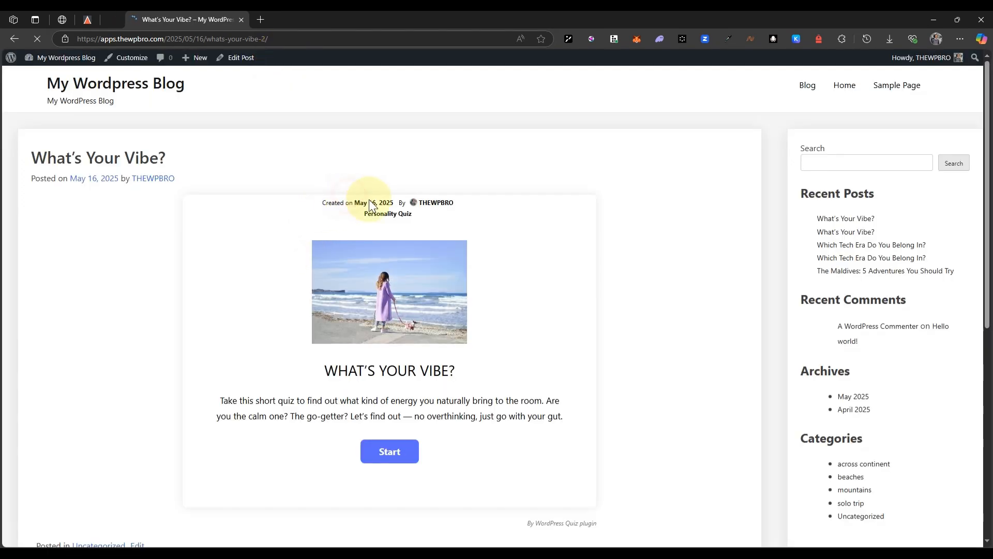
double_click(416, 199)
click(424, 219)
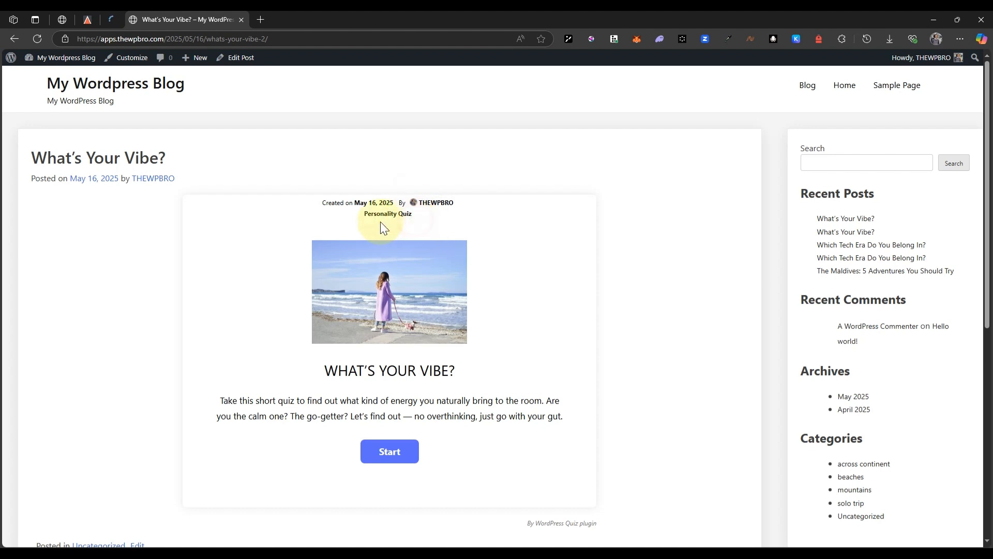
click(284, 240)
scroll(311, 283, down, 5)
scroll(357, 176, up, 3)
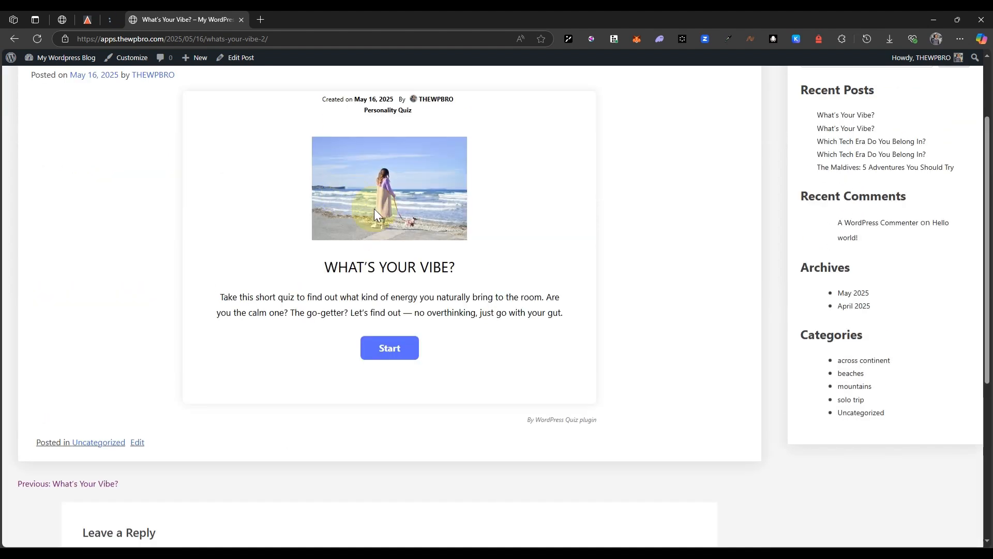
drag(321, 262, 382, 293)
click(212, 294)
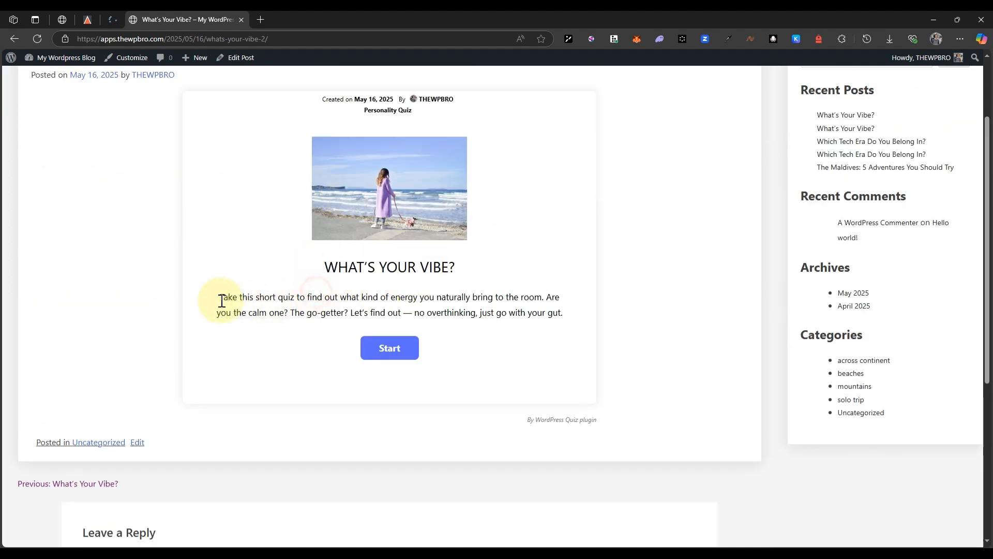
drag(445, 316, 217, 295)
Start the quiz and answer the first two questions with "Chilling at home with movies or games" and "Simple and comfy"
click(383, 349)
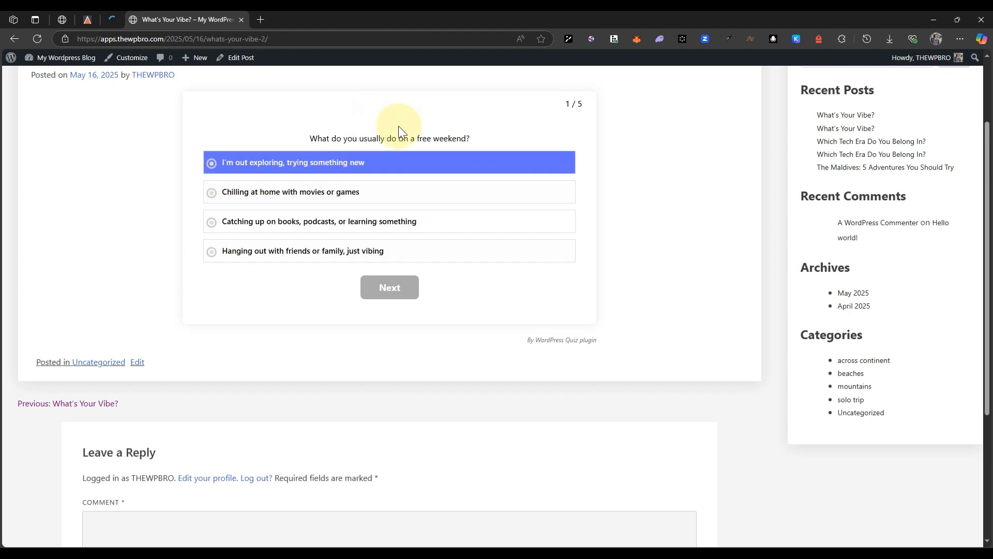
click(299, 200)
click(400, 294)
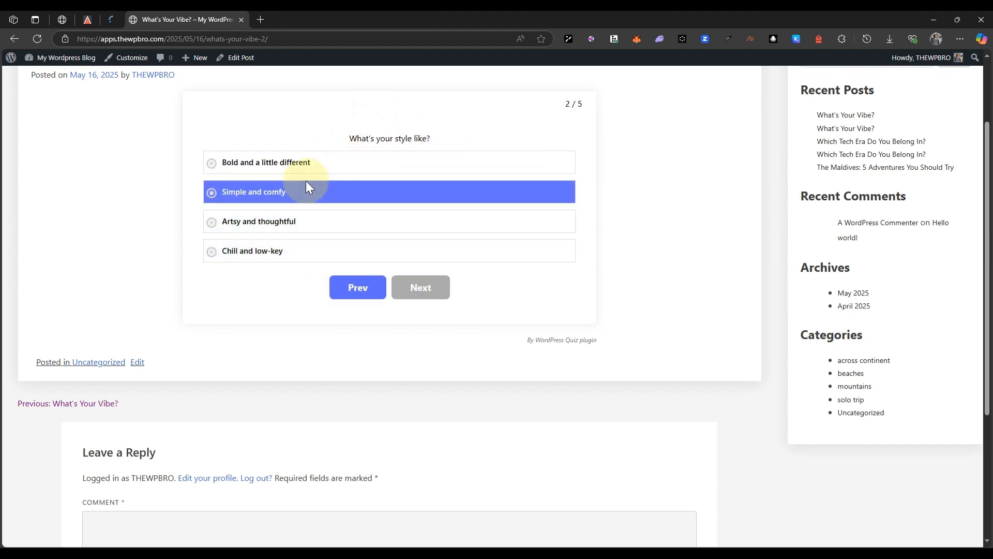
click(279, 197)
click(426, 292)
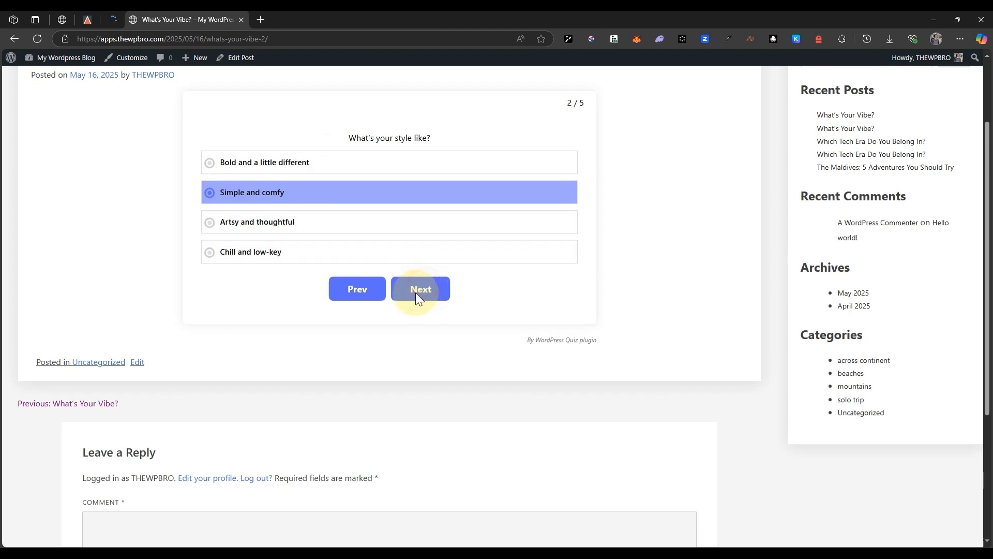
Answer how friends describe you with "Always full of ideas" and continue to the drink question
click(281, 221)
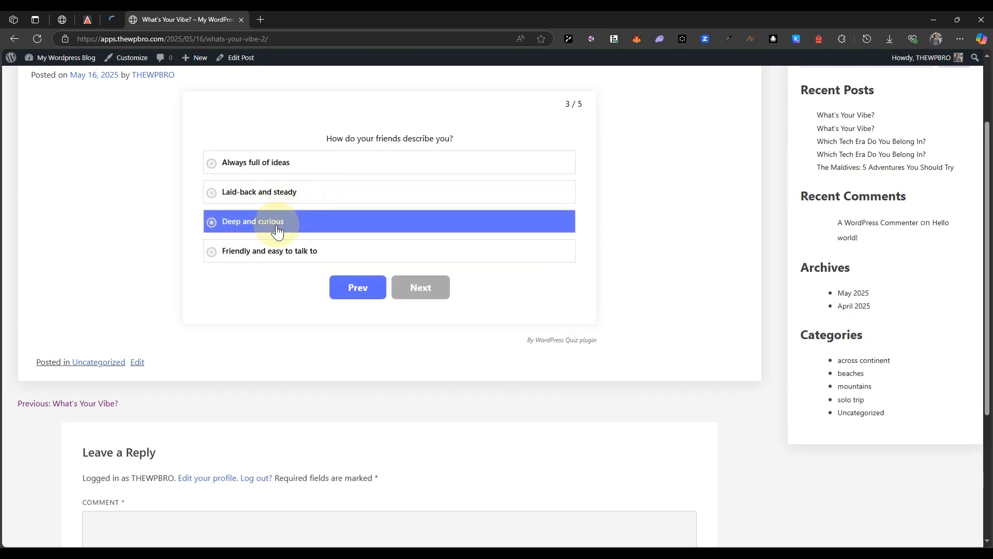
click(285, 201)
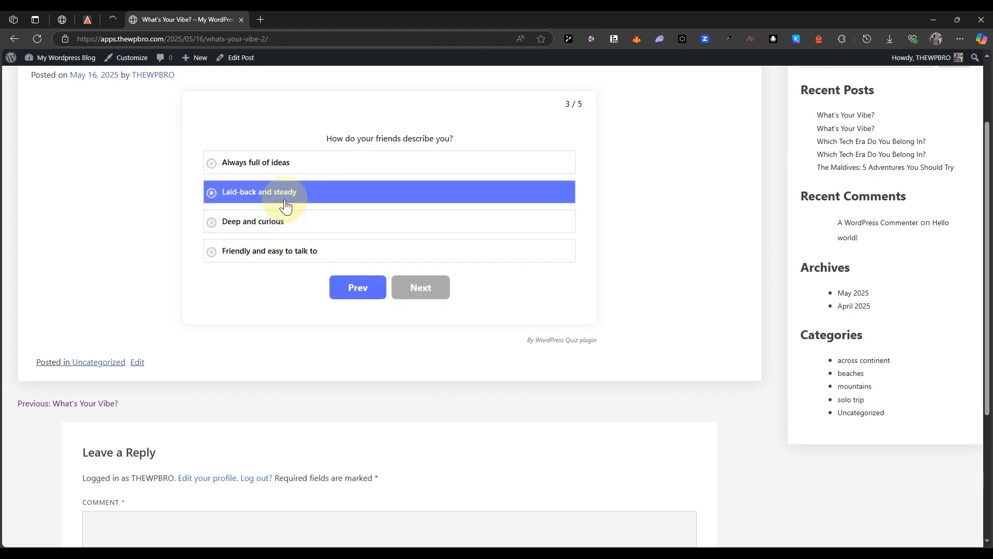
click(284, 167)
click(417, 286)
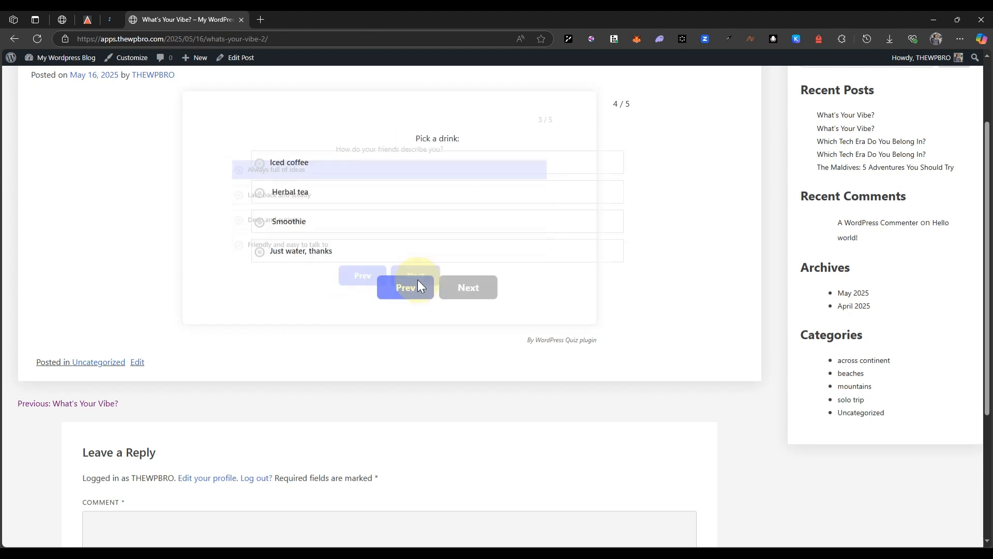
Choose "Herbal tea" as the drink and "Soft and relaxing" as the playlist, and view the quiz result
click(355, 192)
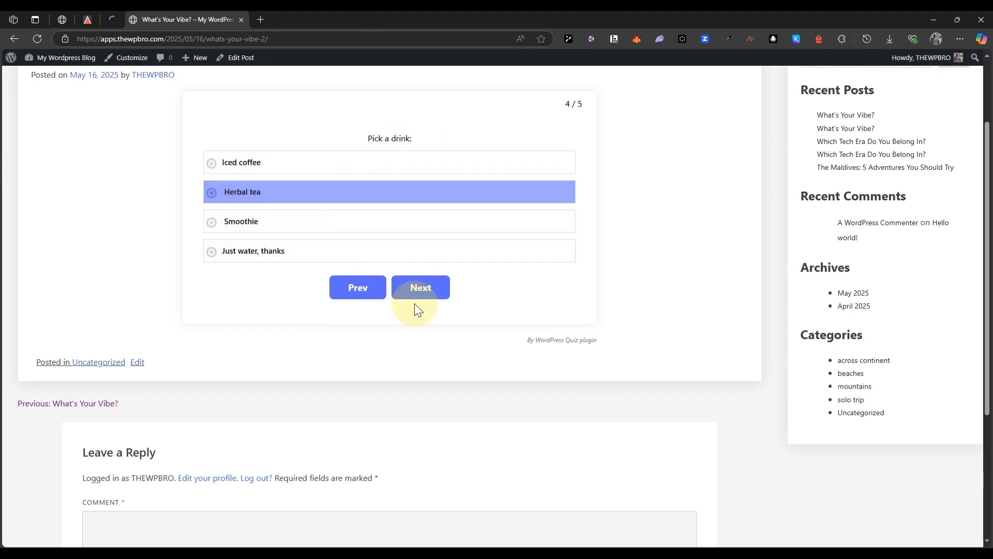
click(417, 305)
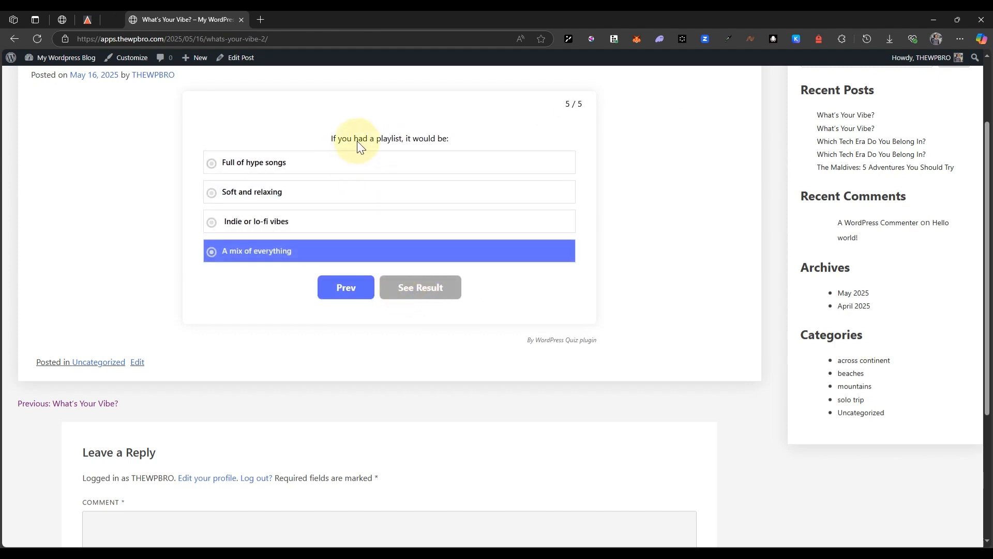
click(332, 200)
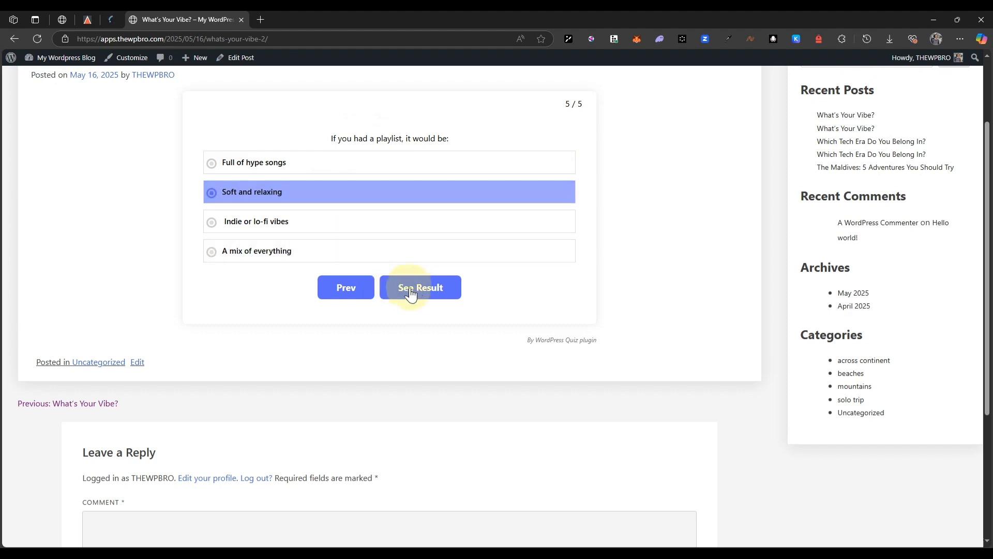
click(417, 291)
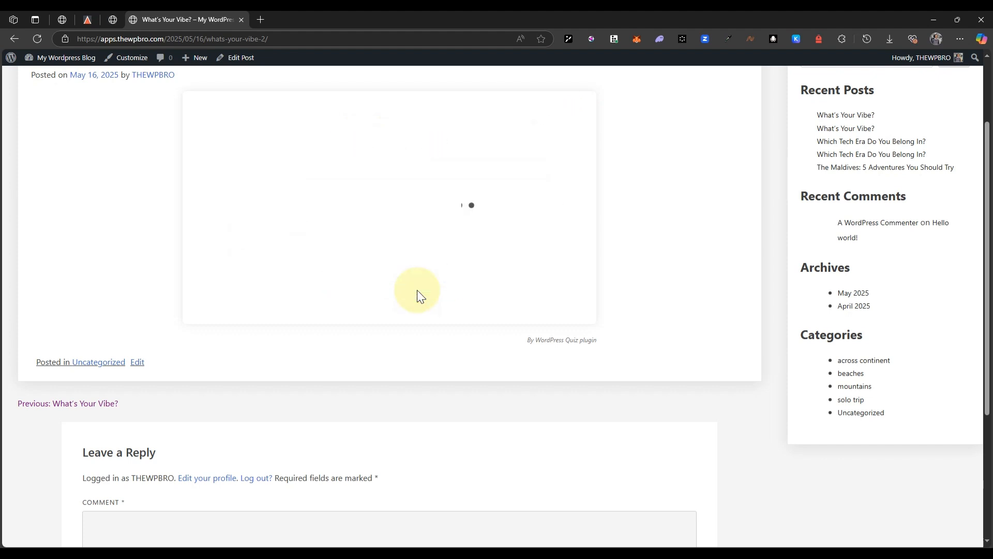
scroll(301, 273, up, 2)
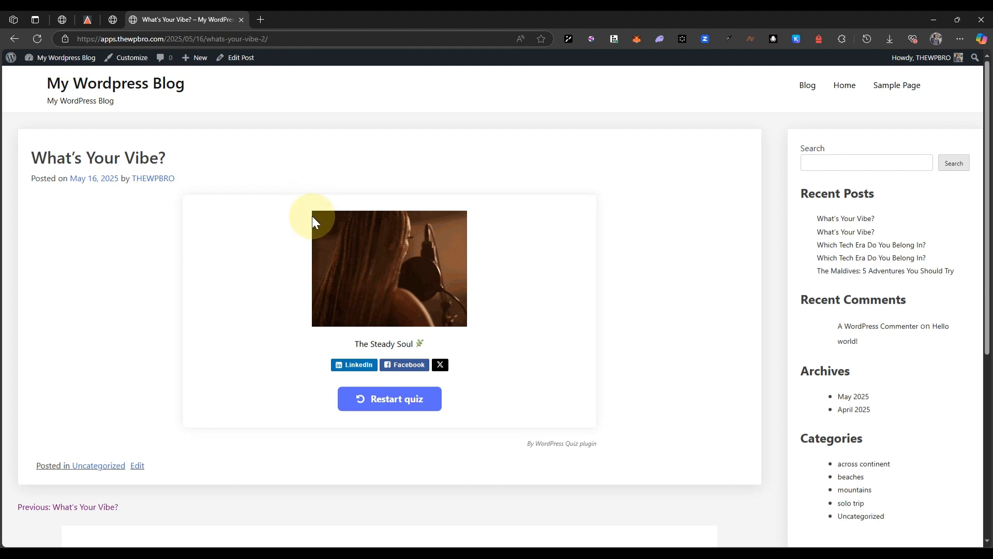
Return to the Quiz Maker product page on the AYS Pro site and examine the Business, Developer and Agency plans
click(93, 17)
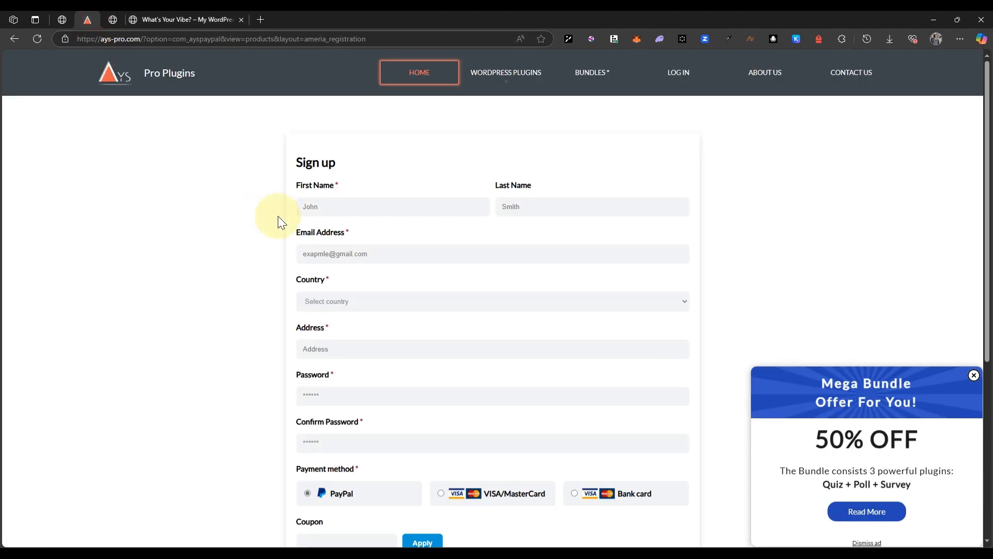
triple_click(268, 235)
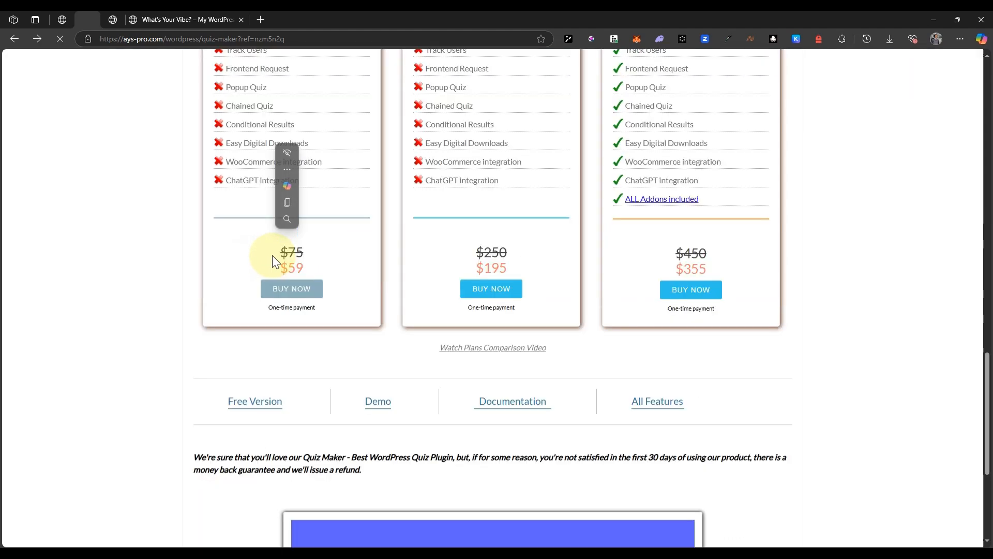
scroll(270, 273, up, 11)
scroll(270, 276, up, 7)
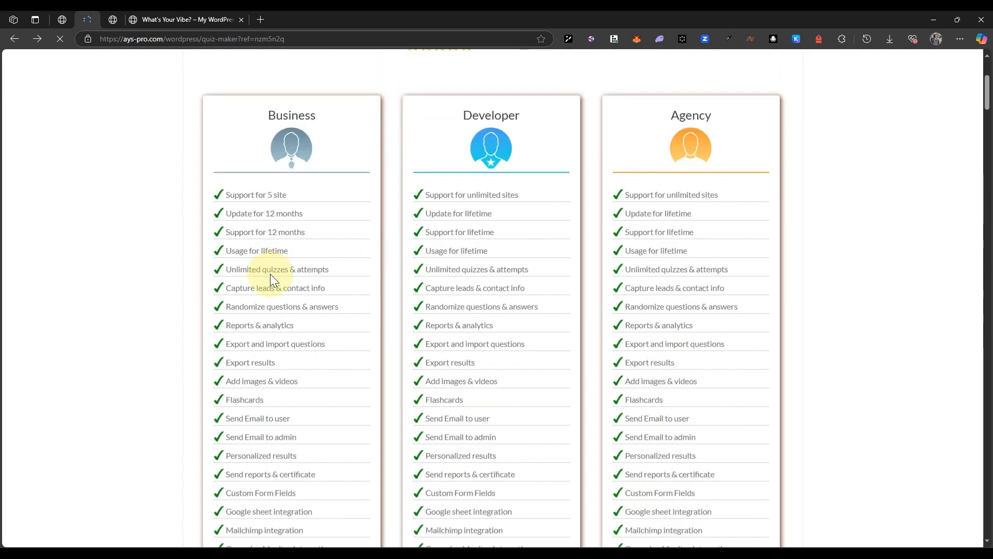